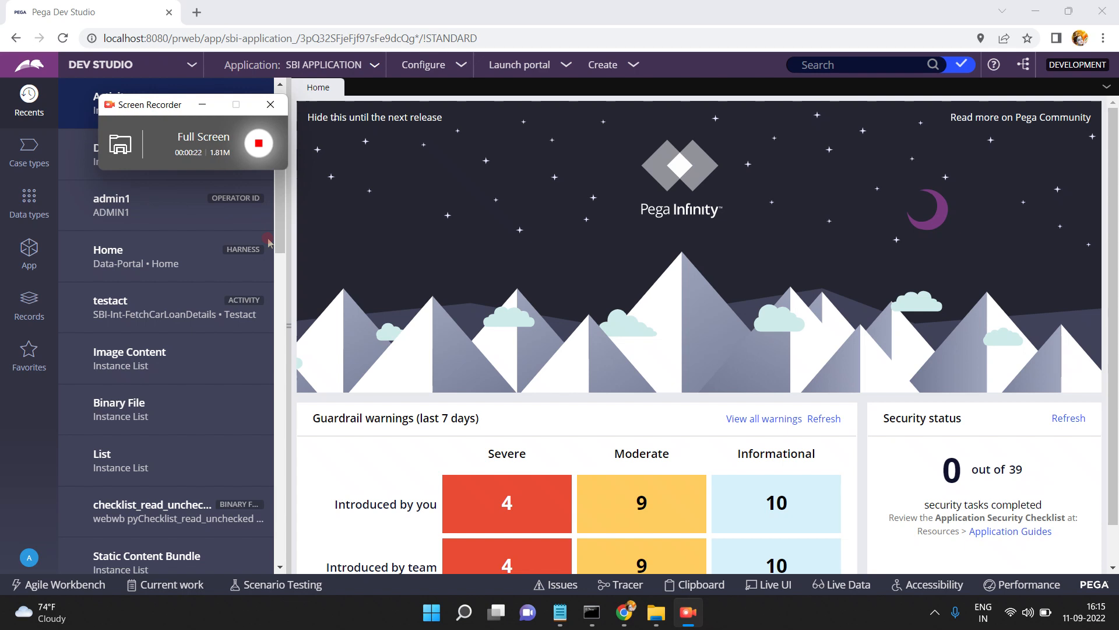
- Open the Createacaseusingact activity of the SBI-Loan-Home-SBIAPPL-Work-CarLoan class from the checked-out records
{"action": "left_click", "coordinate": [376, 252]}
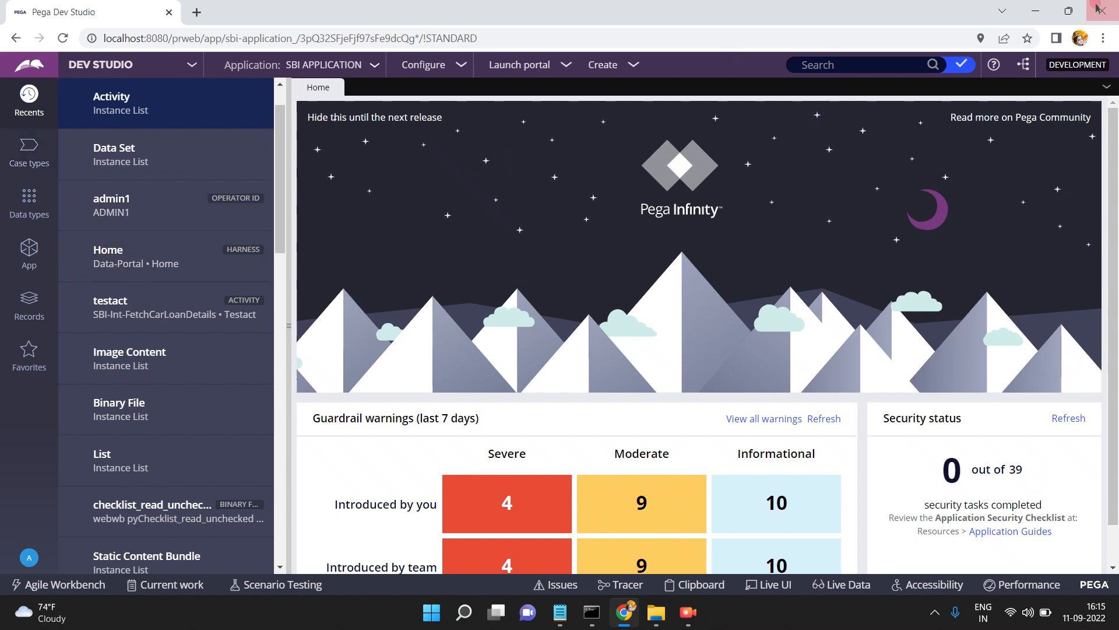
{"action": "left_click", "coordinate": [960, 64]}
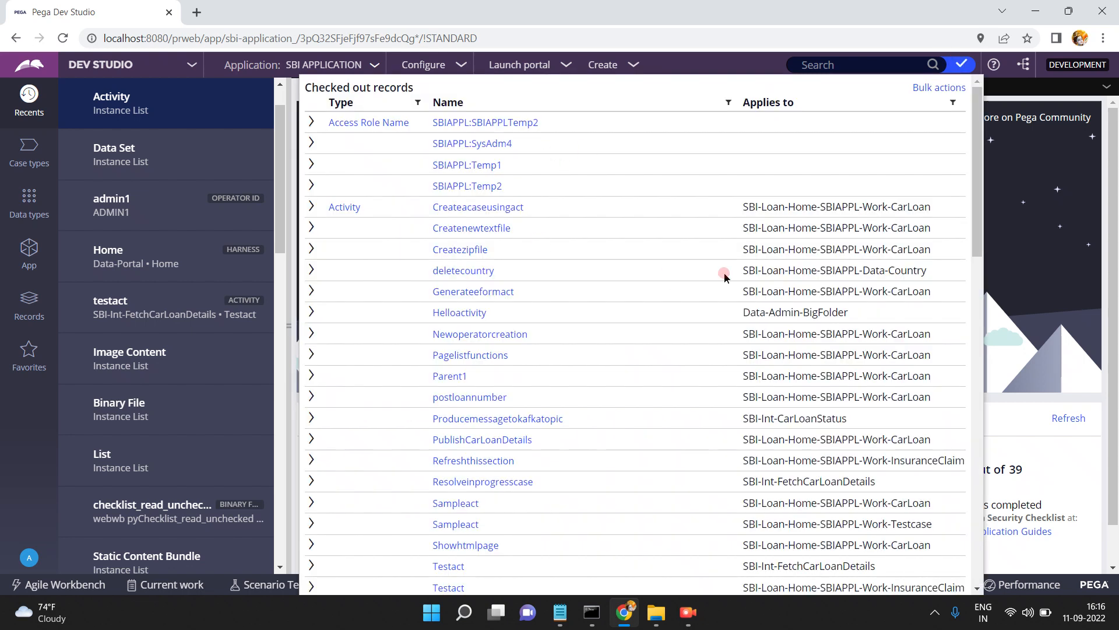
{"action": "left_click", "coordinate": [750, 207]}
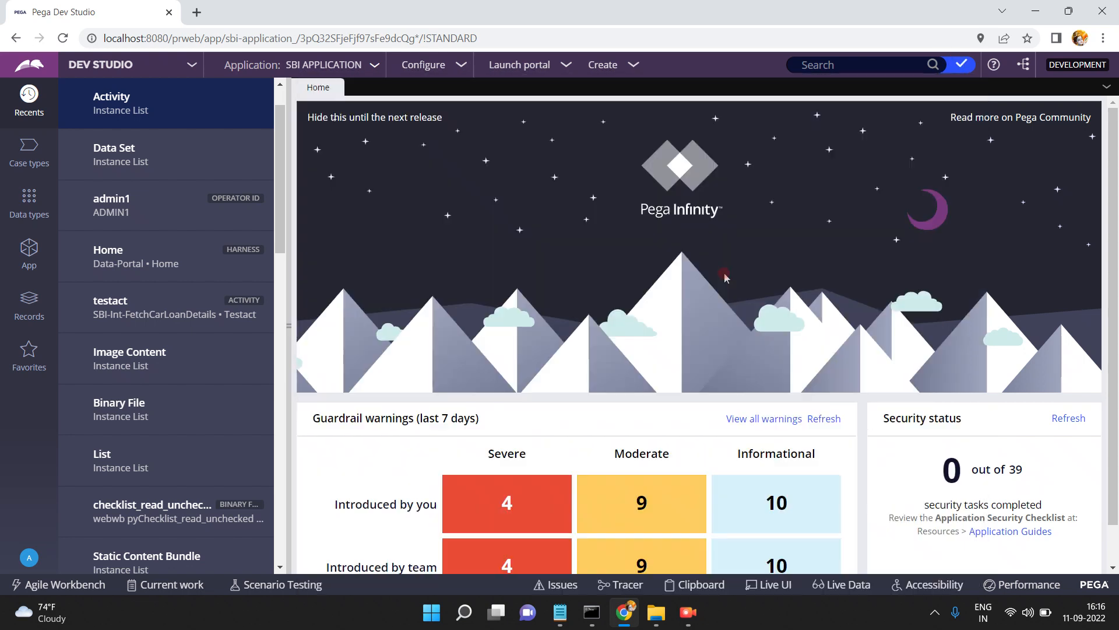
{"action": "left_click", "coordinate": [960, 65]}
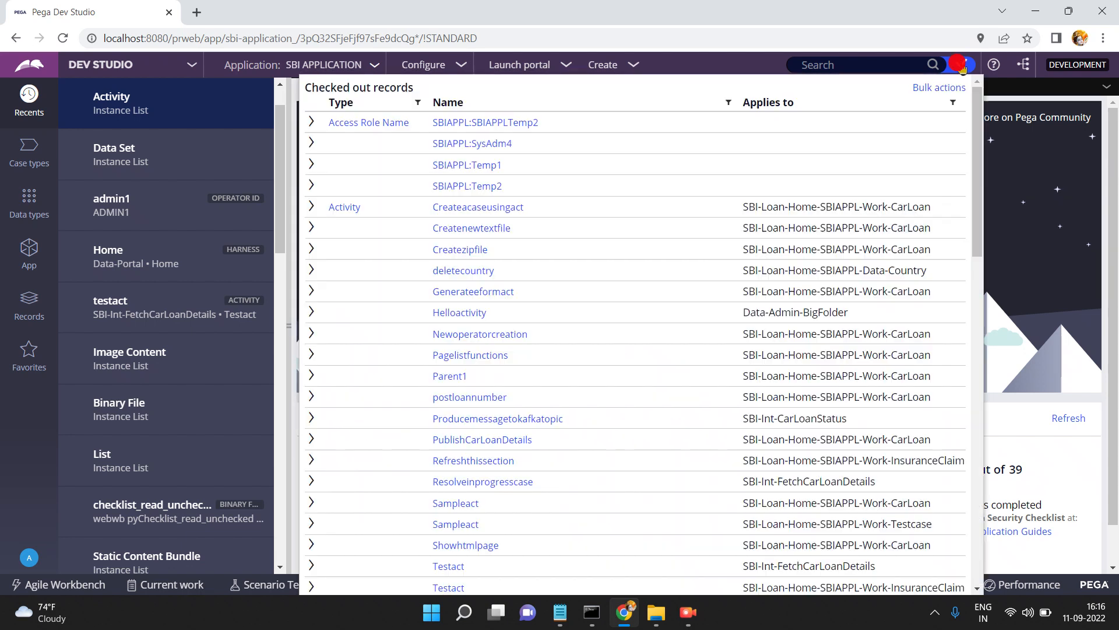
{"action": "left_click", "coordinate": [960, 65]}
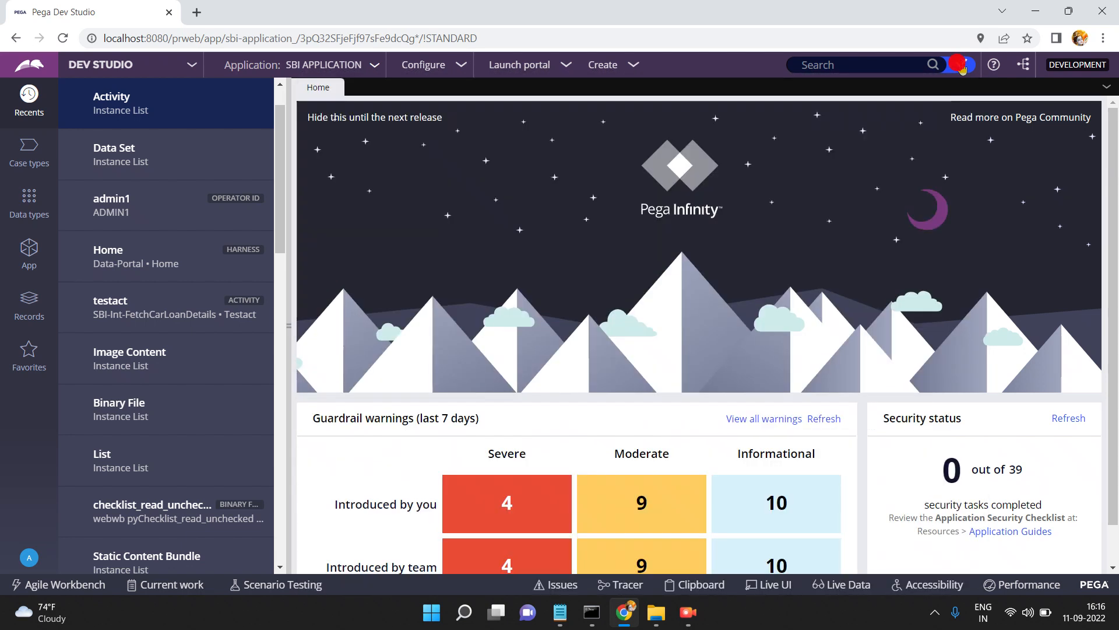
{"action": "left_click", "coordinate": [960, 65]}
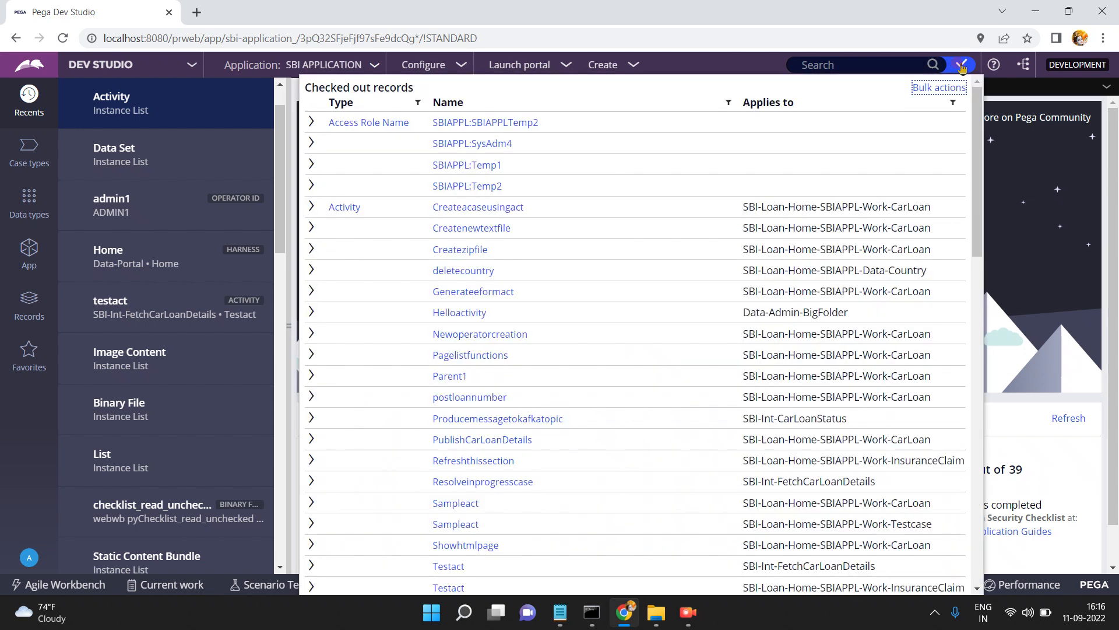
{"action": "left_click", "coordinate": [510, 210]}
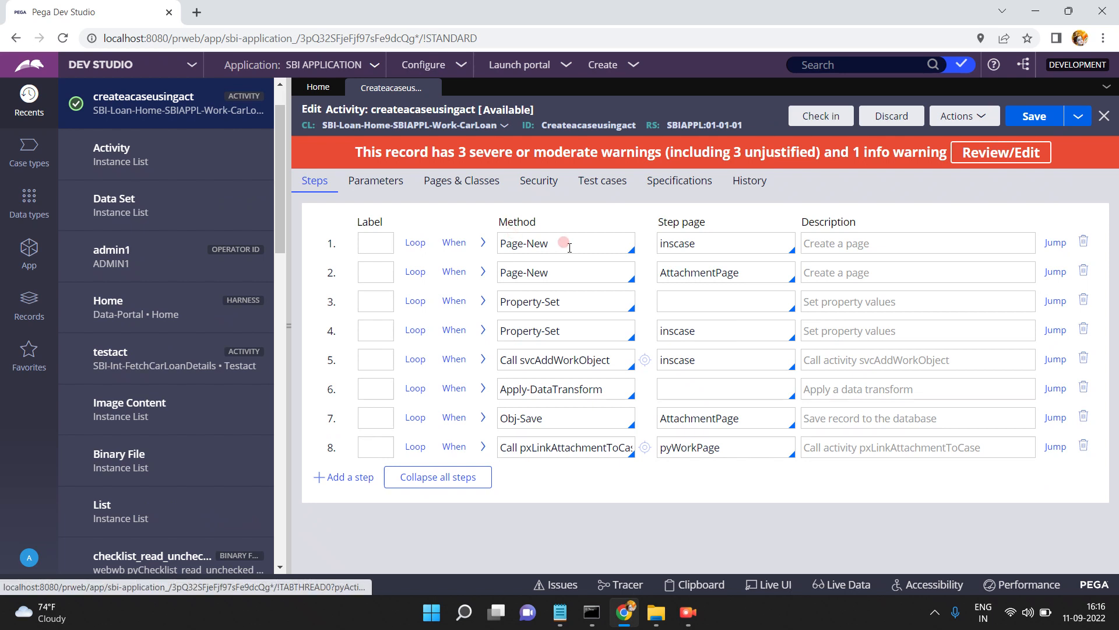
- Check the inscase step page of the first activity step against the activity's page and class definitions, and return to the steps
{"action": "left_click", "coordinate": [675, 243]}
{"action": "double_click", "coordinate": [697, 244]}
{"action": "left_click", "coordinate": [457, 186]}
{"action": "left_click", "coordinate": [458, 190]}
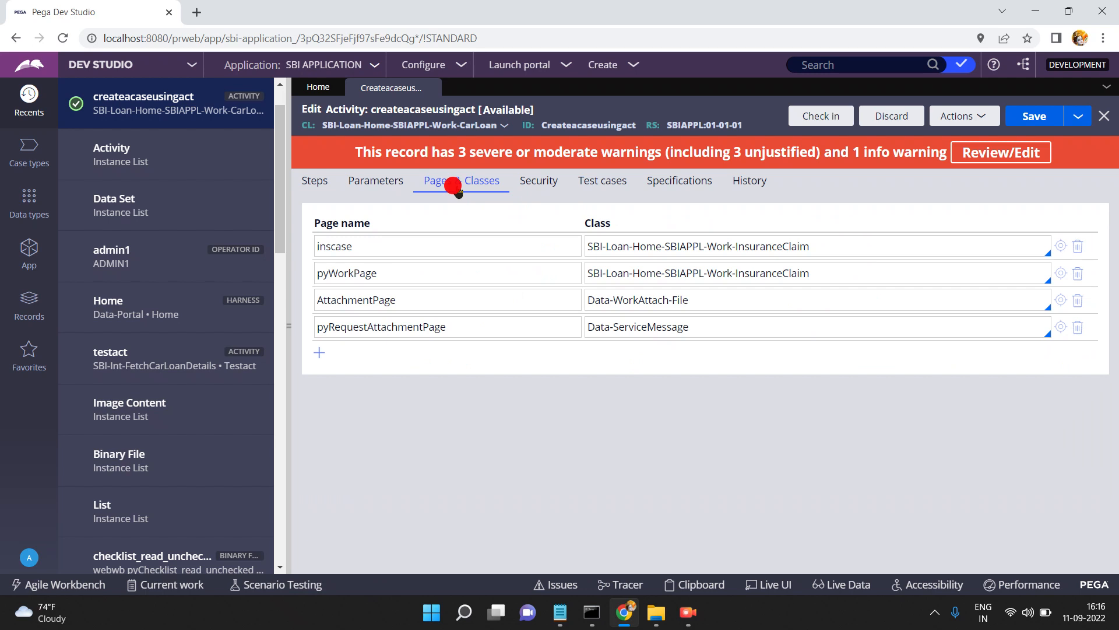
{"action": "left_click", "coordinate": [324, 186]}
{"action": "left_click", "coordinate": [324, 186]}
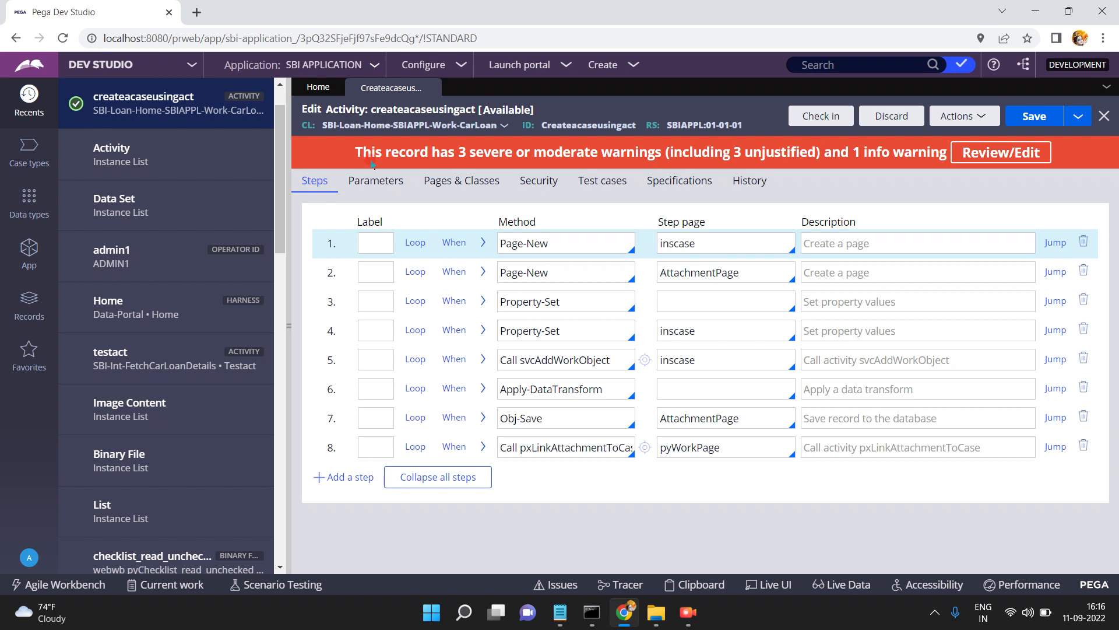
- Review the Page-New method of step 1 and the Property-Set method parameters of step 3
{"action": "left_click", "coordinate": [561, 244]}
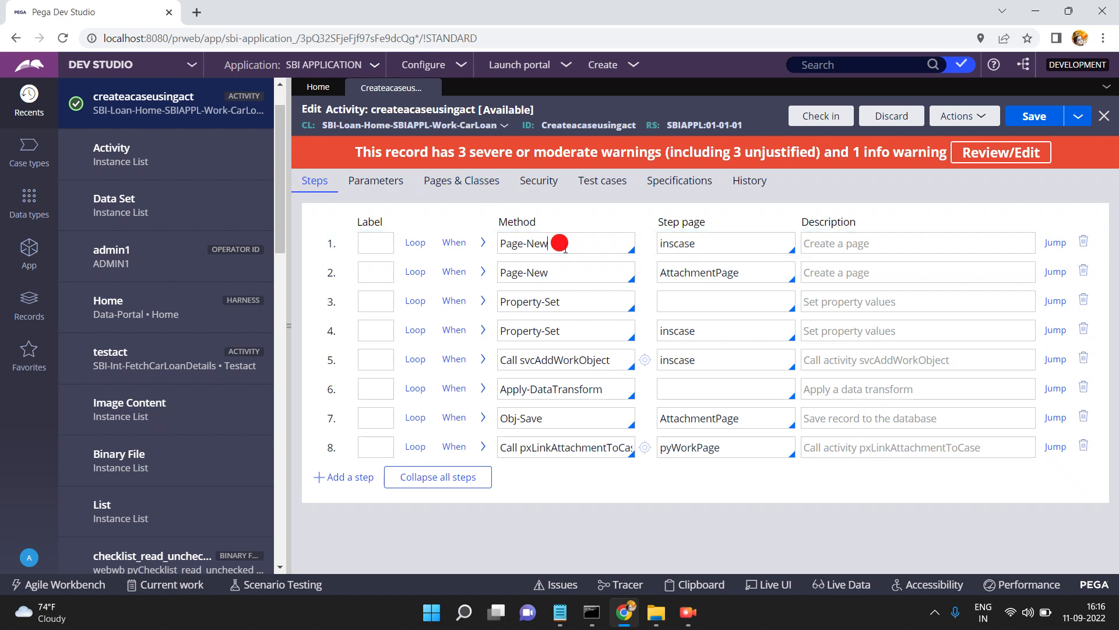
{"action": "triple_click", "coordinate": [562, 245]}
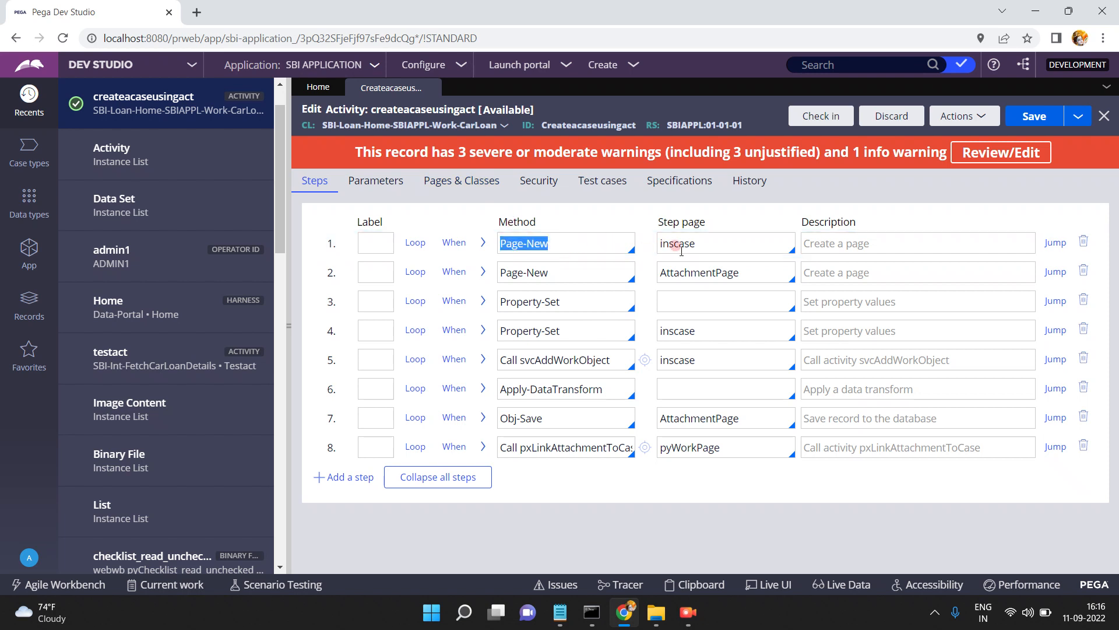
{"action": "left_click", "coordinate": [481, 303]}
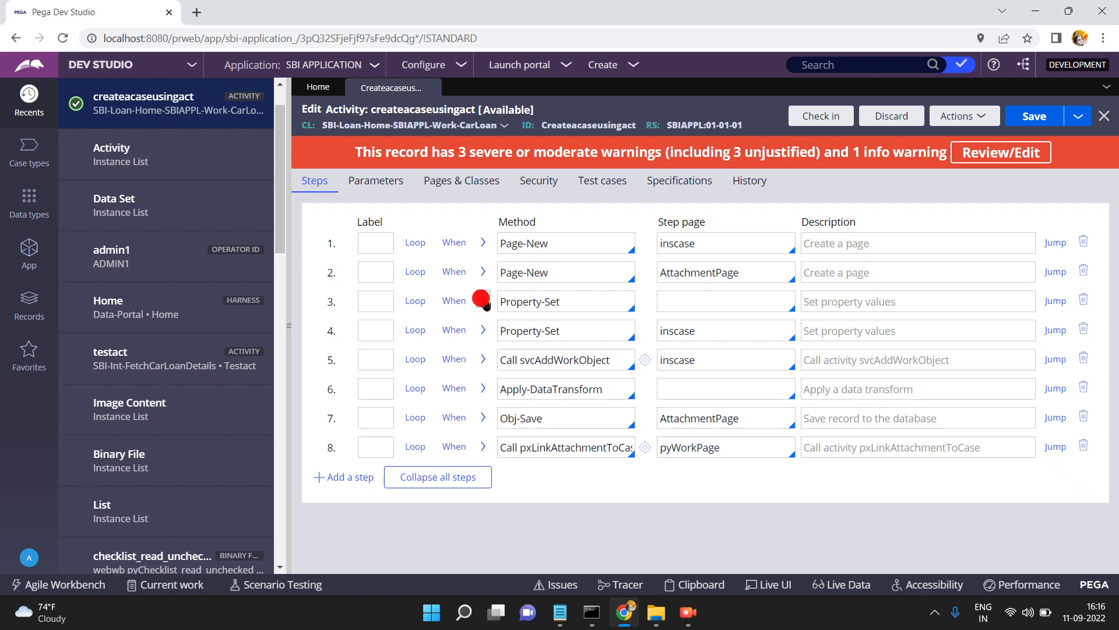
{"action": "left_click", "coordinate": [418, 419]}
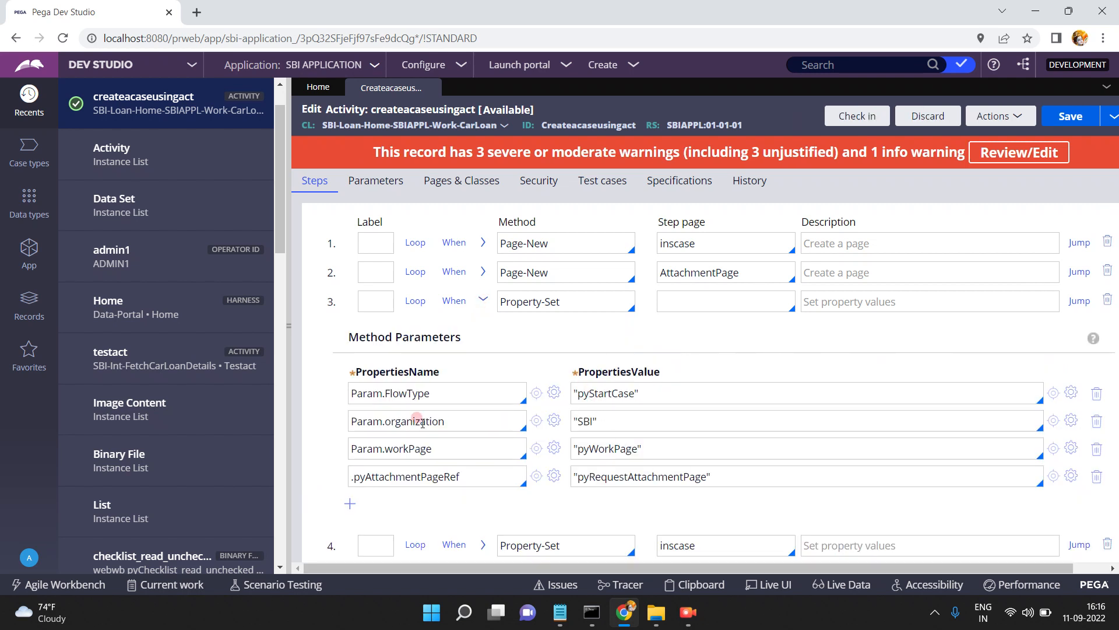
{"action": "left_click", "coordinate": [592, 438]}
{"action": "left_click", "coordinate": [481, 300]}
- Inspect the property name and value set by the Property-Set method in step 4
{"action": "left_click", "coordinate": [482, 329]}
{"action": "left_click", "coordinate": [433, 418]}
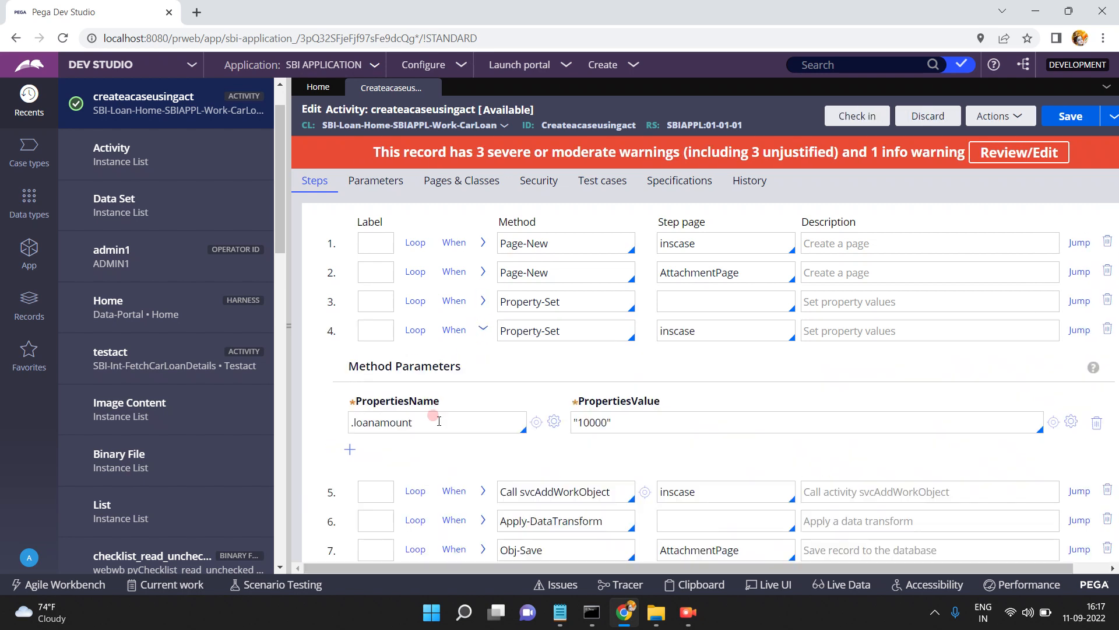
{"action": "triple_click", "coordinate": [439, 421]}
{"action": "left_click", "coordinate": [483, 330]}
- Recheck the Property-Set parameters of step 3, including the .pyAttachmentPageRef row, and collapse them
{"action": "left_click", "coordinate": [483, 301]}
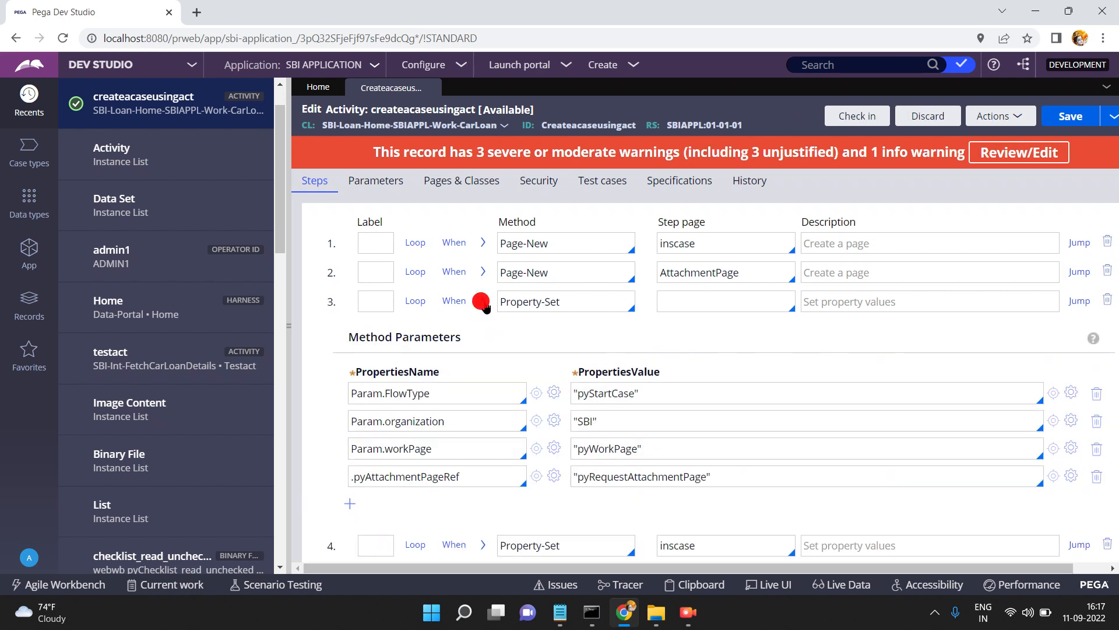
{"action": "left_click", "coordinate": [1093, 470]}
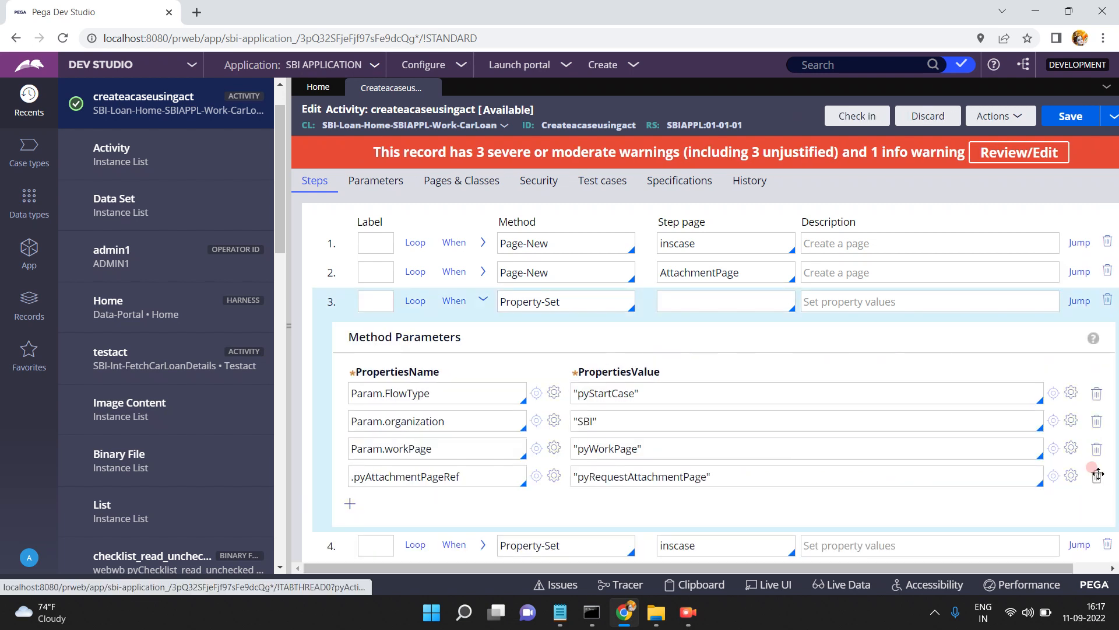
{"action": "left_click", "coordinate": [484, 303]}
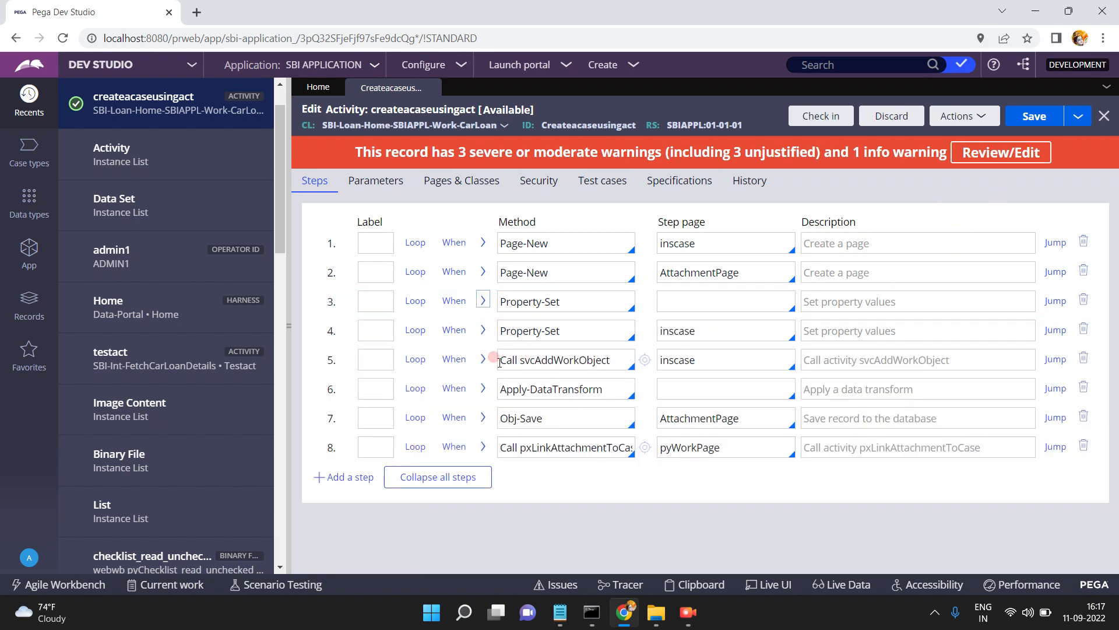
- Examine the method parameters and step page of the Call svcAddWorkObject step
{"action": "left_click", "coordinate": [483, 360]}
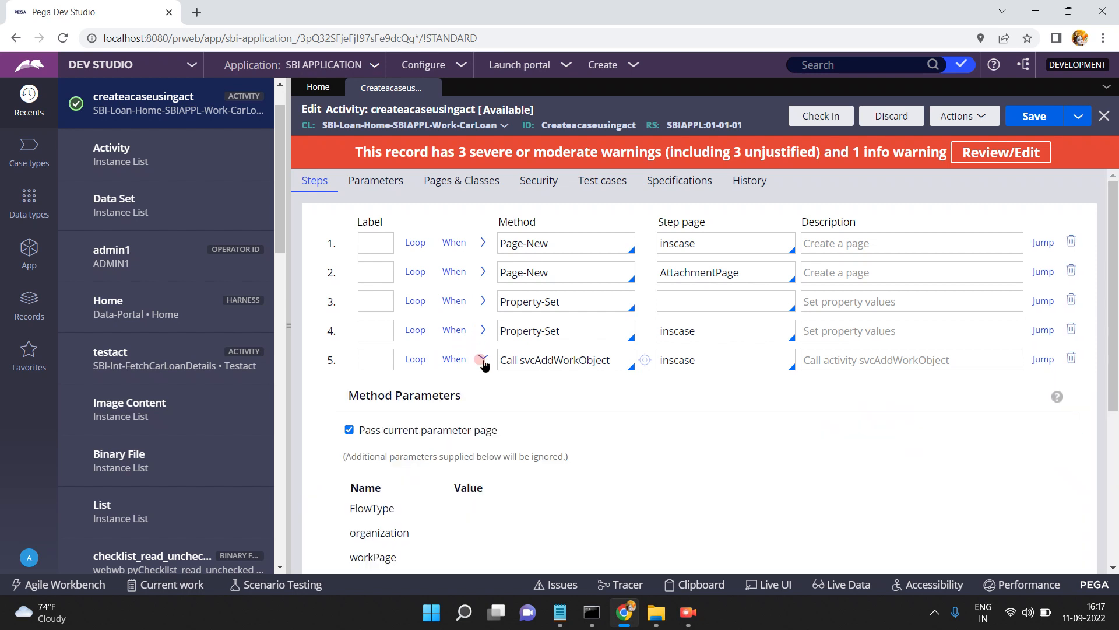
{"action": "left_click", "coordinate": [483, 360]}
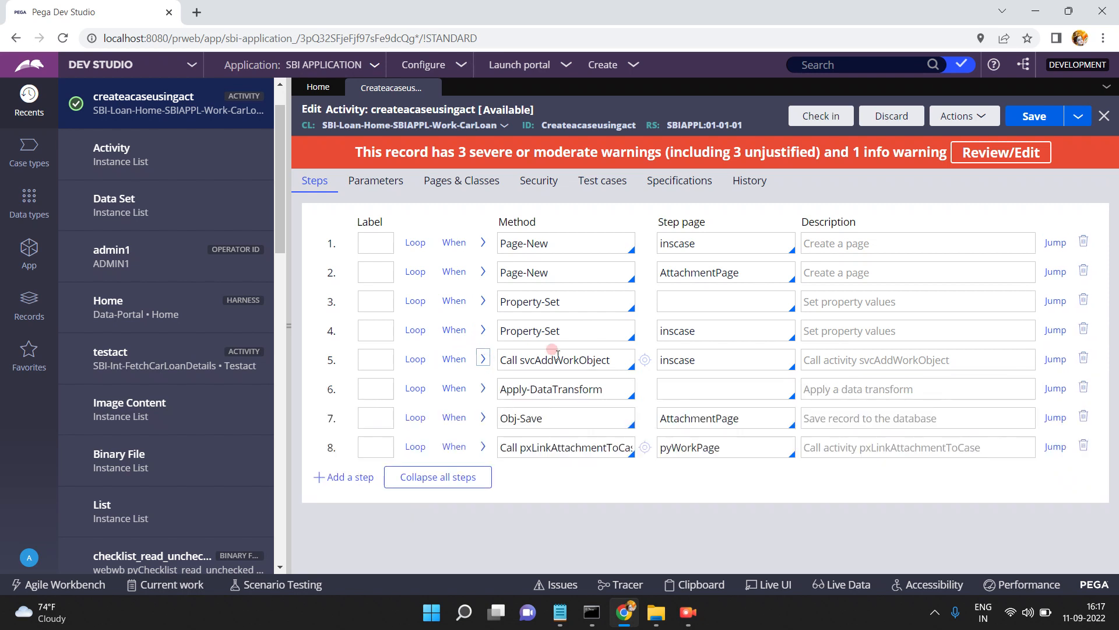
{"action": "left_click", "coordinate": [687, 359]}
{"action": "double_click", "coordinate": [688, 360]}
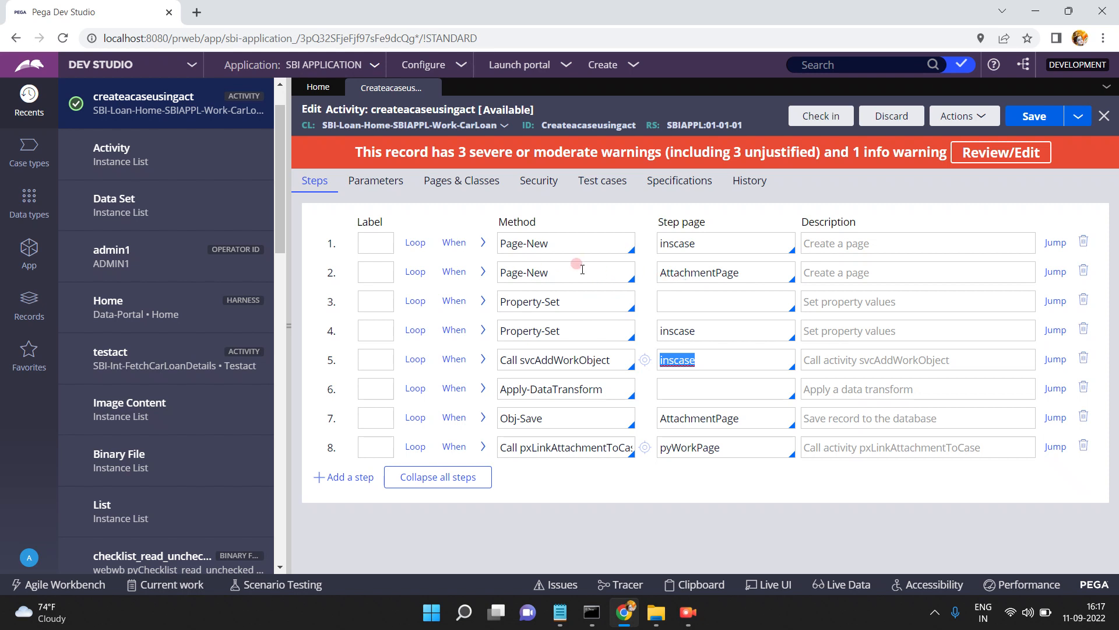
- Look up the classes of inscase and AttachmentPage in the activity's page definitions, and return to the steps
{"action": "double_click", "coordinate": [681, 275]}
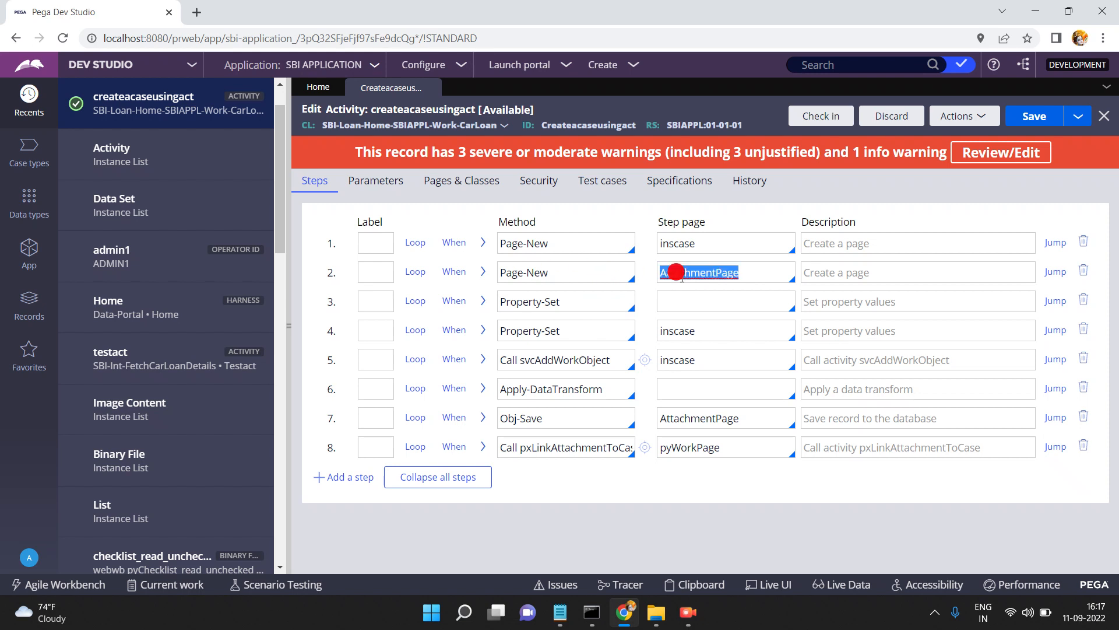
{"action": "left_click", "coordinate": [439, 184]}
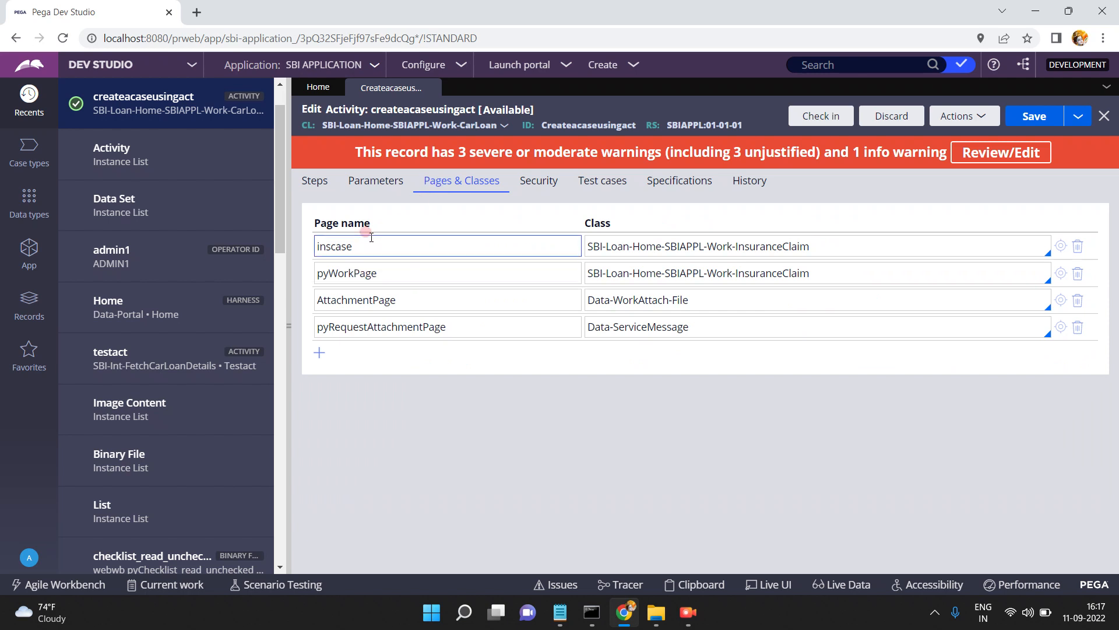
{"action": "left_click", "coordinate": [817, 243]}
{"action": "triple_click", "coordinate": [817, 243]}
{"action": "left_click", "coordinate": [480, 301]}
{"action": "double_click", "coordinate": [485, 302]}
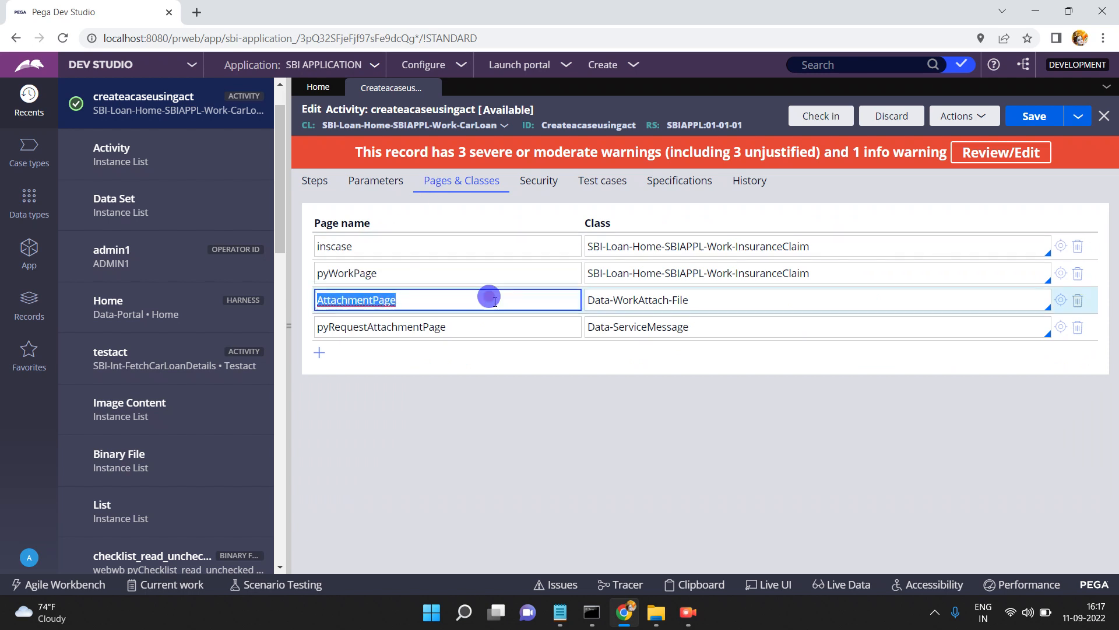
{"action": "triple_click", "coordinate": [717, 302]}
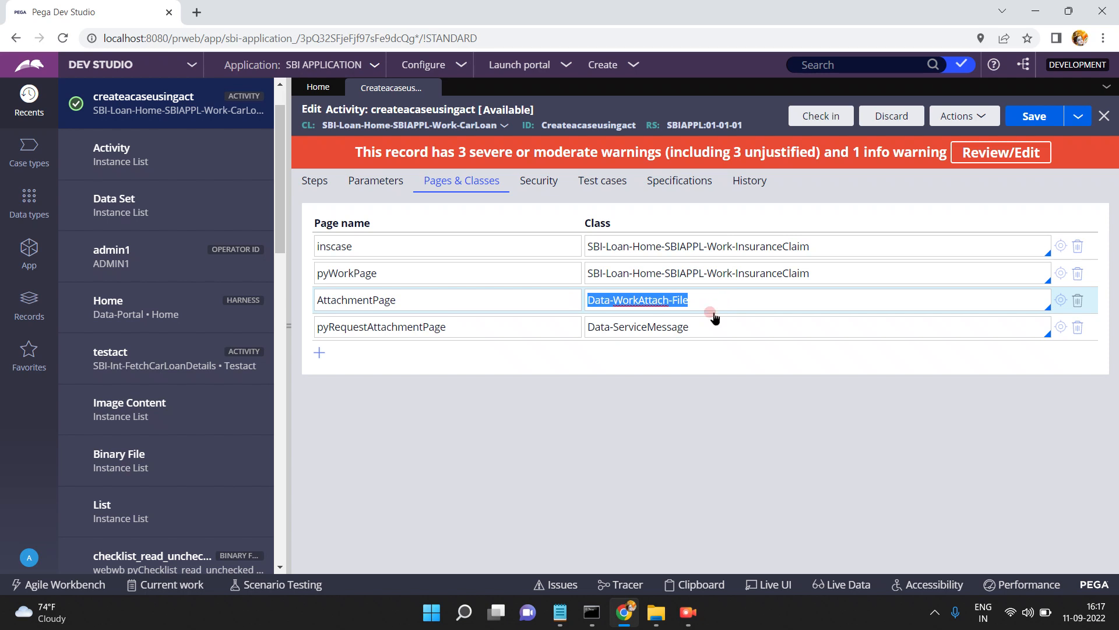
{"action": "left_click", "coordinate": [315, 182]}
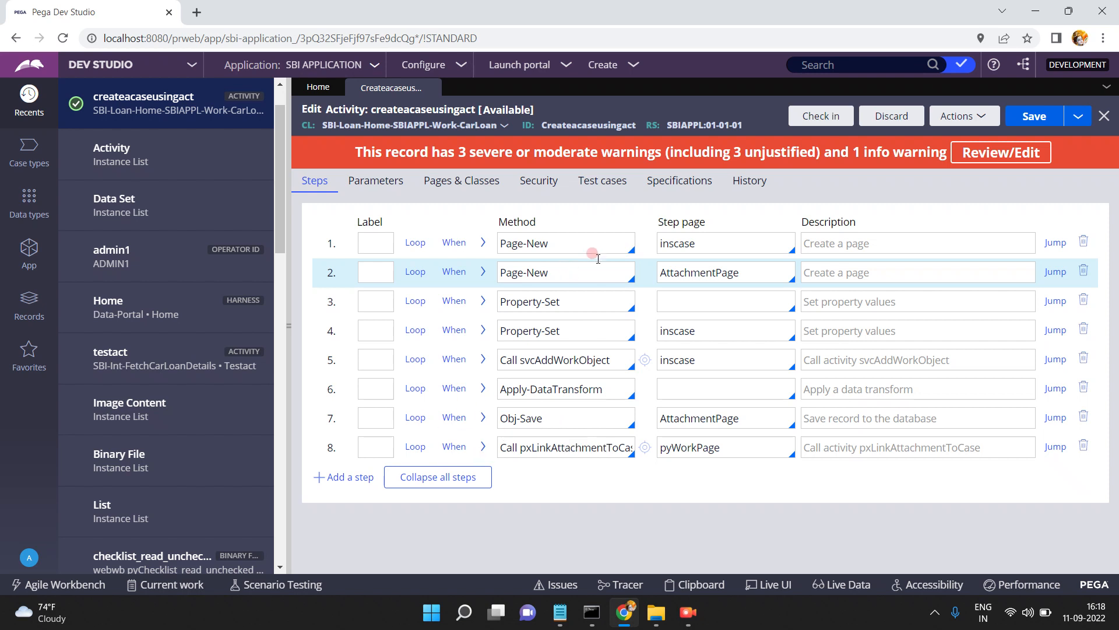
- Open the MapAttachmentFile data transform referenced in step 6 and examine its Update Page target
{"action": "double_click", "coordinate": [695, 265]}
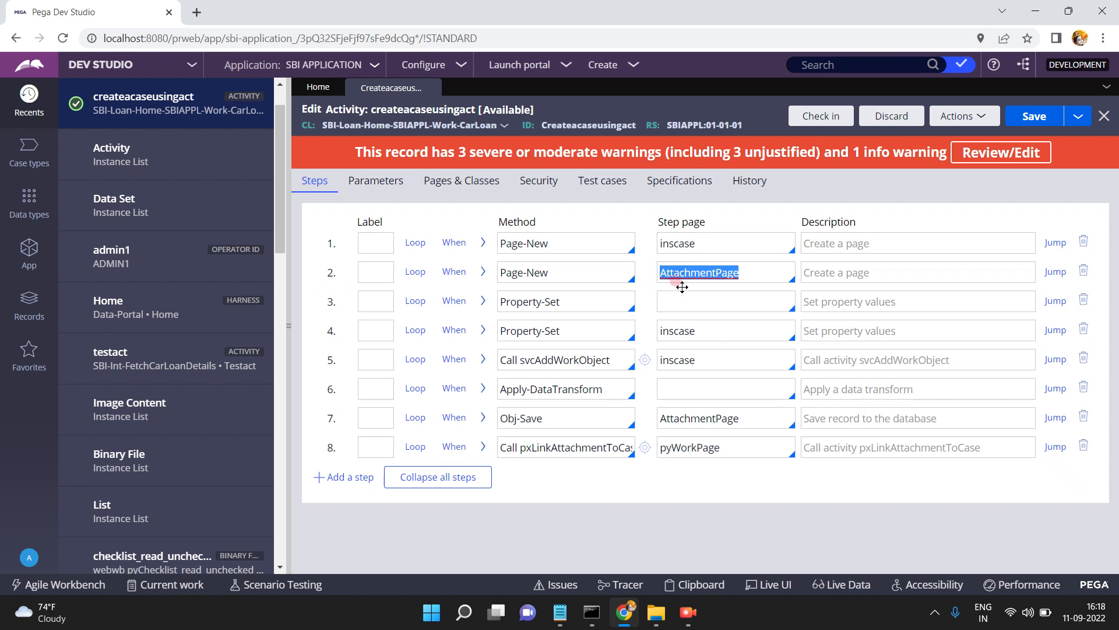
{"action": "left_click", "coordinate": [482, 390]}
{"action": "left_click", "coordinate": [575, 477]}
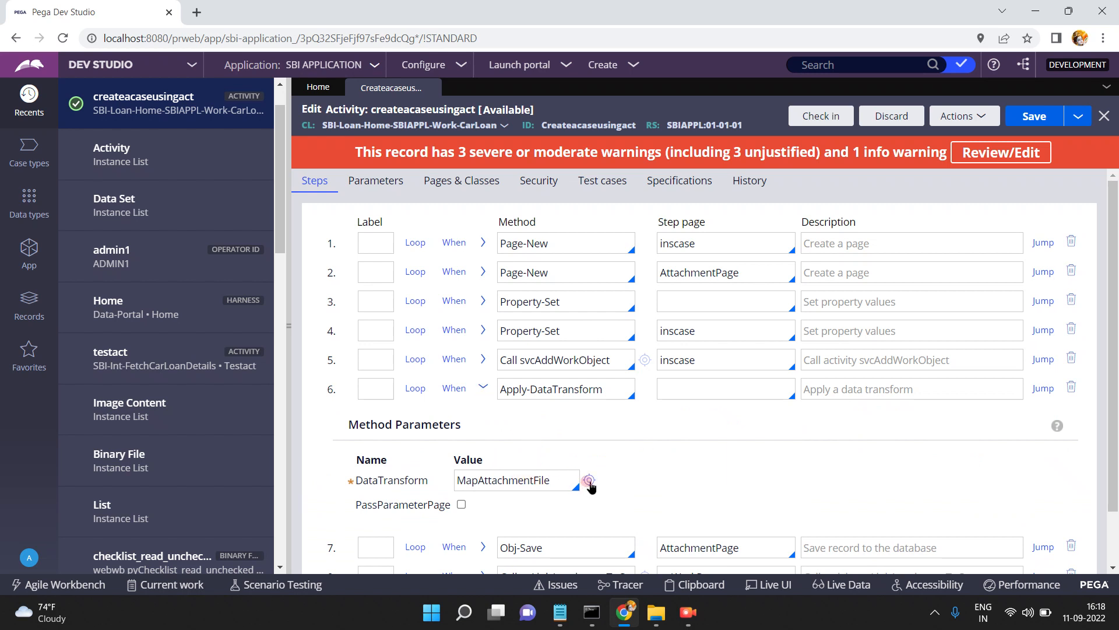
{"action": "left_click", "coordinate": [590, 479]}
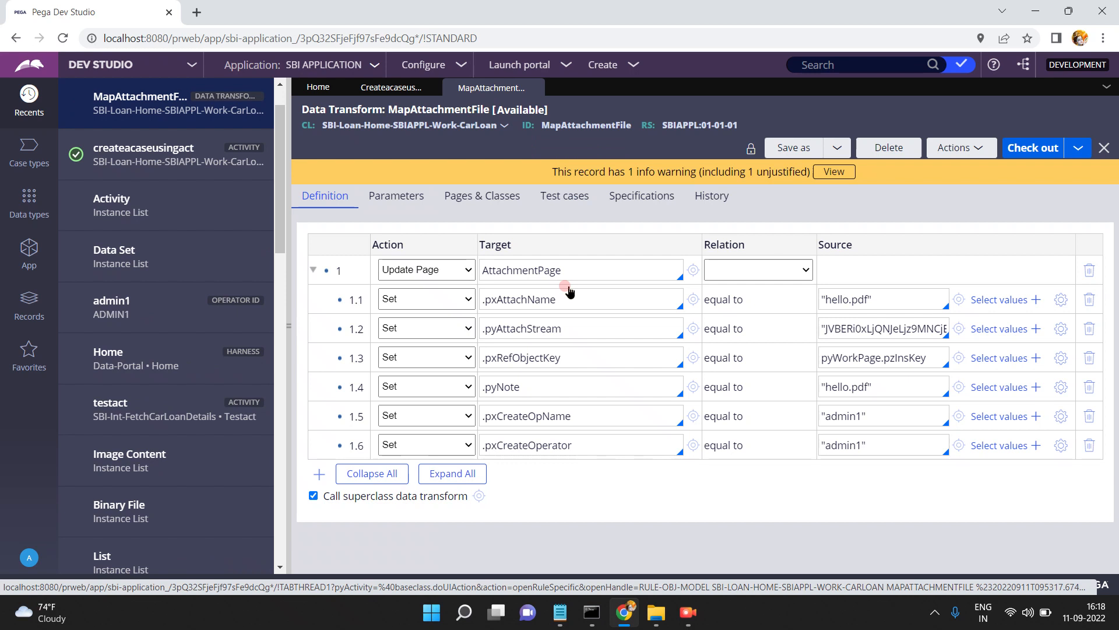
{"action": "double_click", "coordinate": [506, 266]}
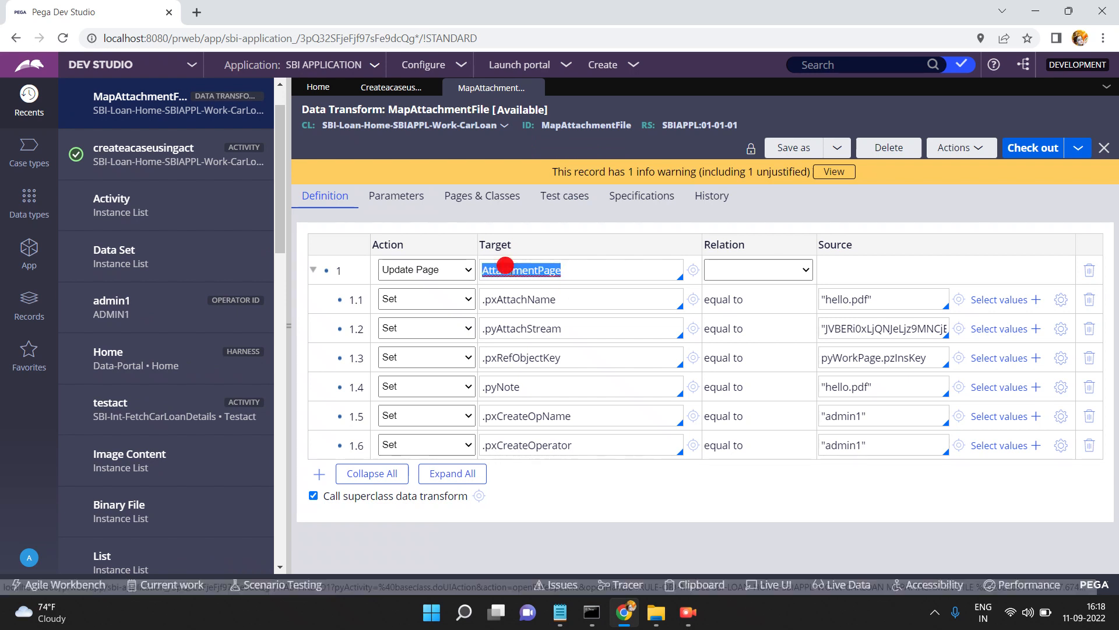
- Go back to the createacaseusingact activity and compare the step 2 AttachmentPage with its page and class definition
{"action": "left_click", "coordinate": [401, 91]}
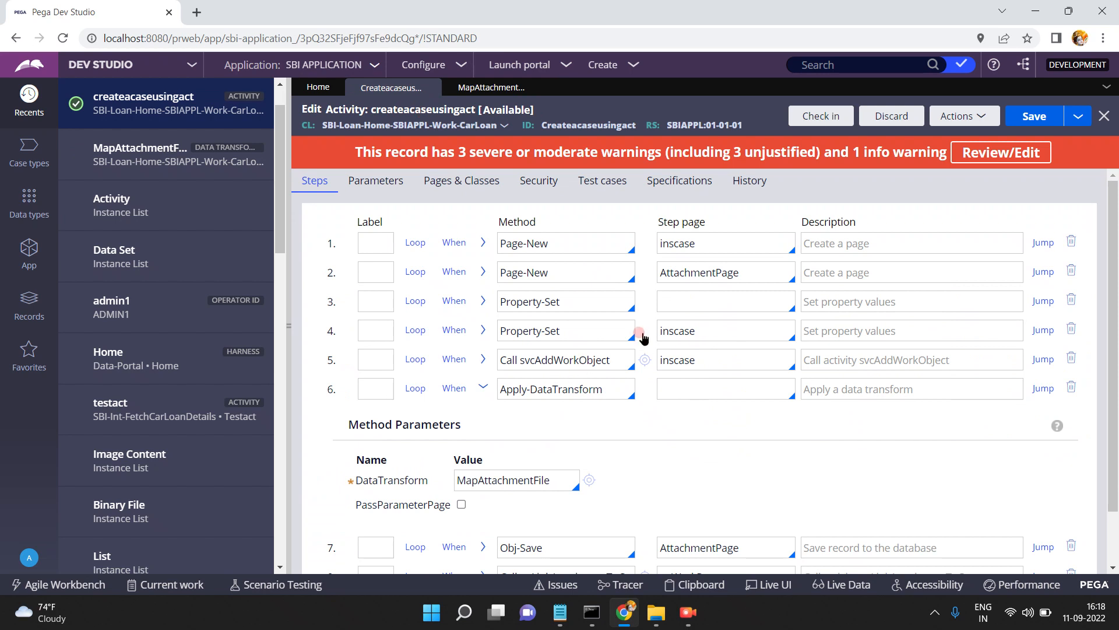
{"action": "double_click", "coordinate": [665, 269]}
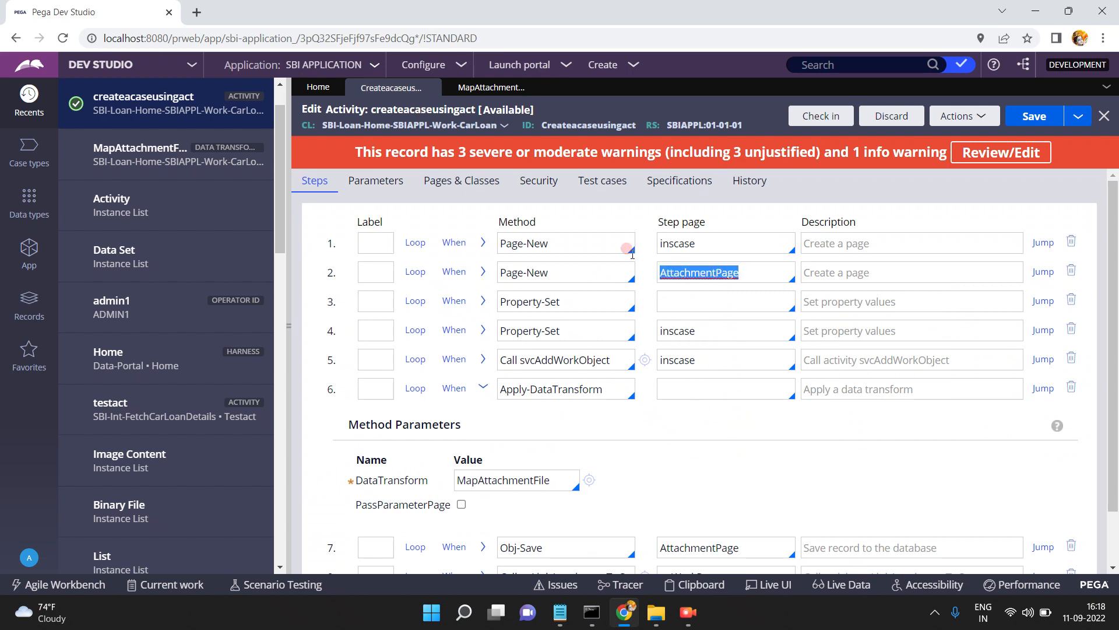
{"action": "left_click", "coordinate": [478, 187]}
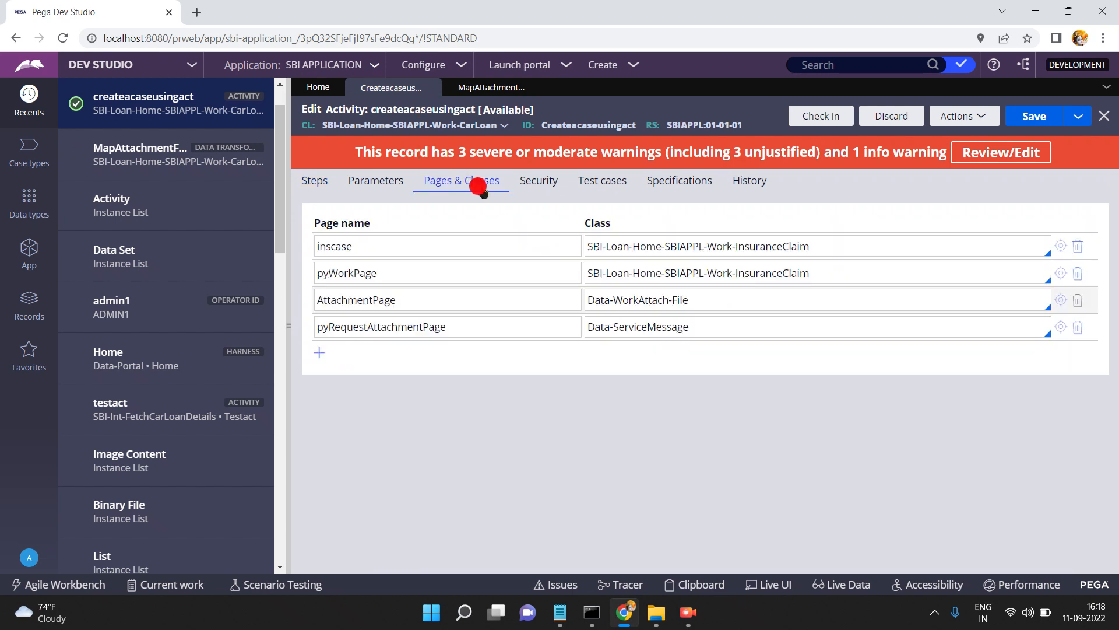
{"action": "left_click", "coordinate": [519, 184]}
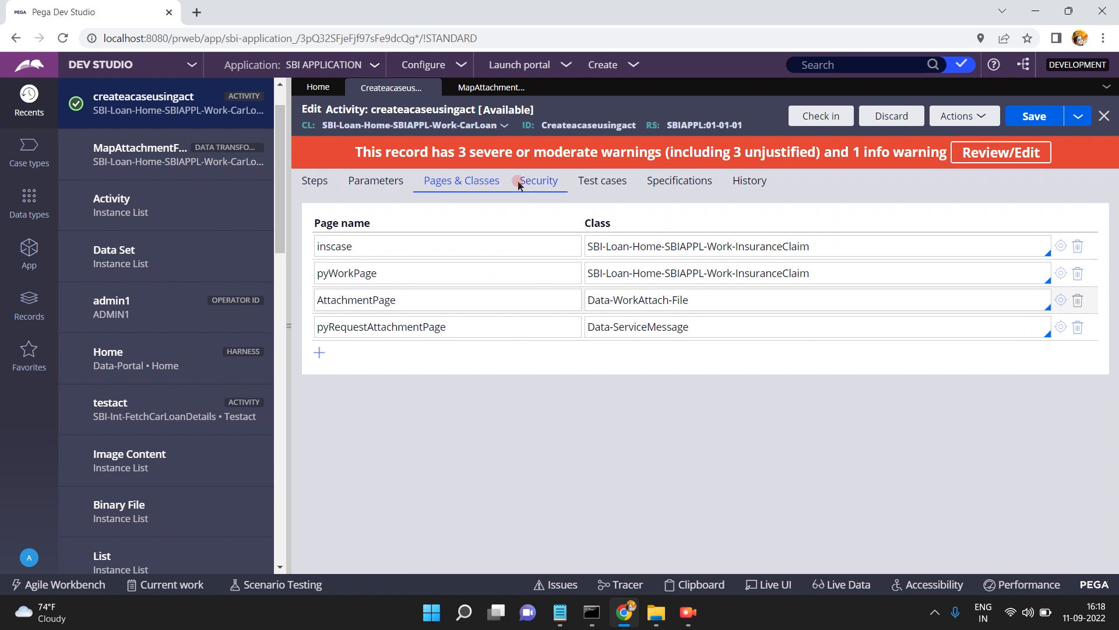
- Reopen the MapAttachmentFile data transform and examine its pxAttachName, pxCreateOperator and pyNote mappings
{"action": "left_click", "coordinate": [491, 88]}
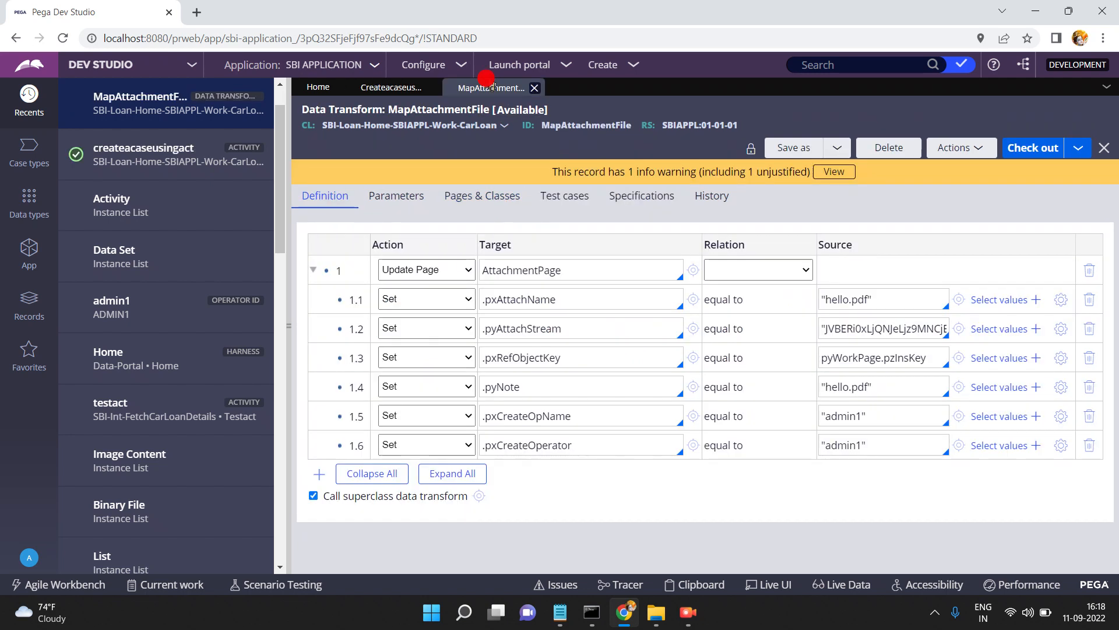
{"action": "triple_click", "coordinate": [560, 294]}
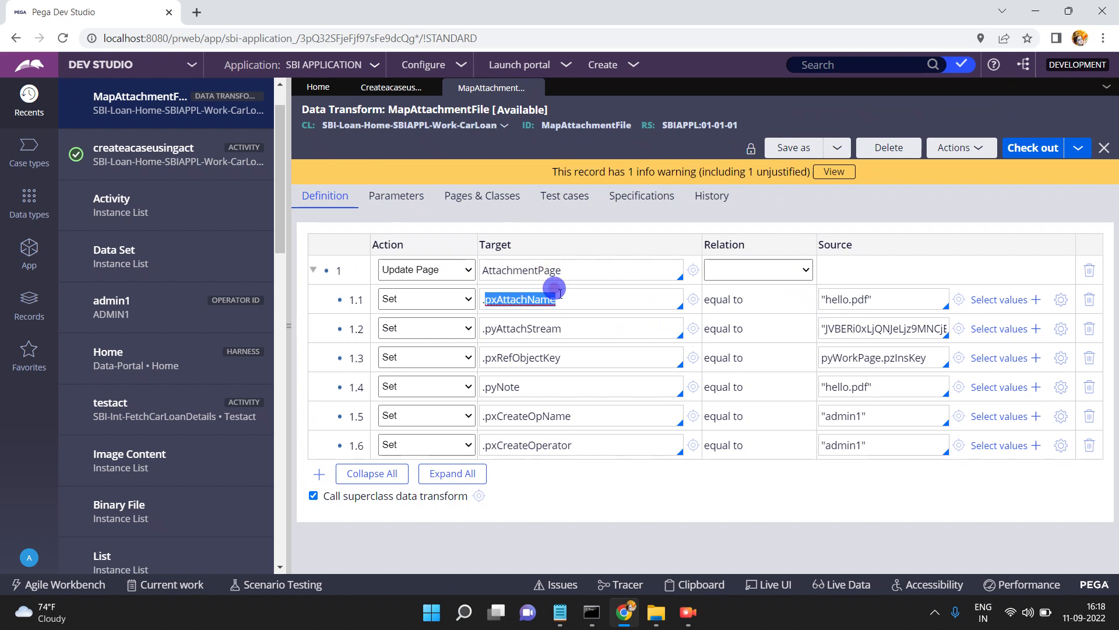
{"action": "triple_click", "coordinate": [868, 300]}
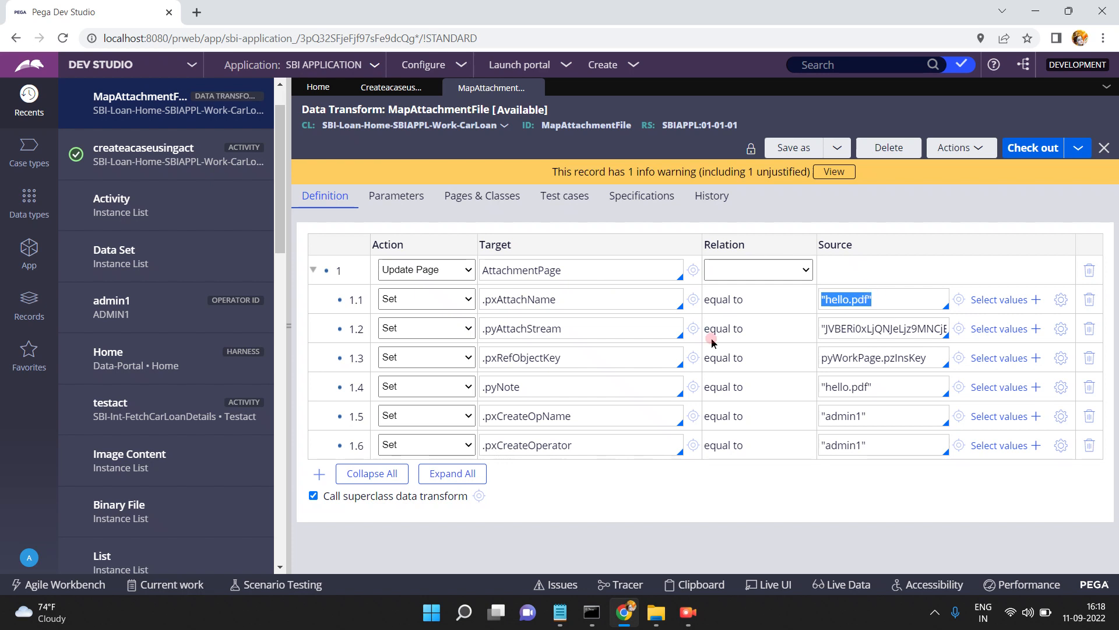
{"action": "triple_click", "coordinate": [571, 415]}
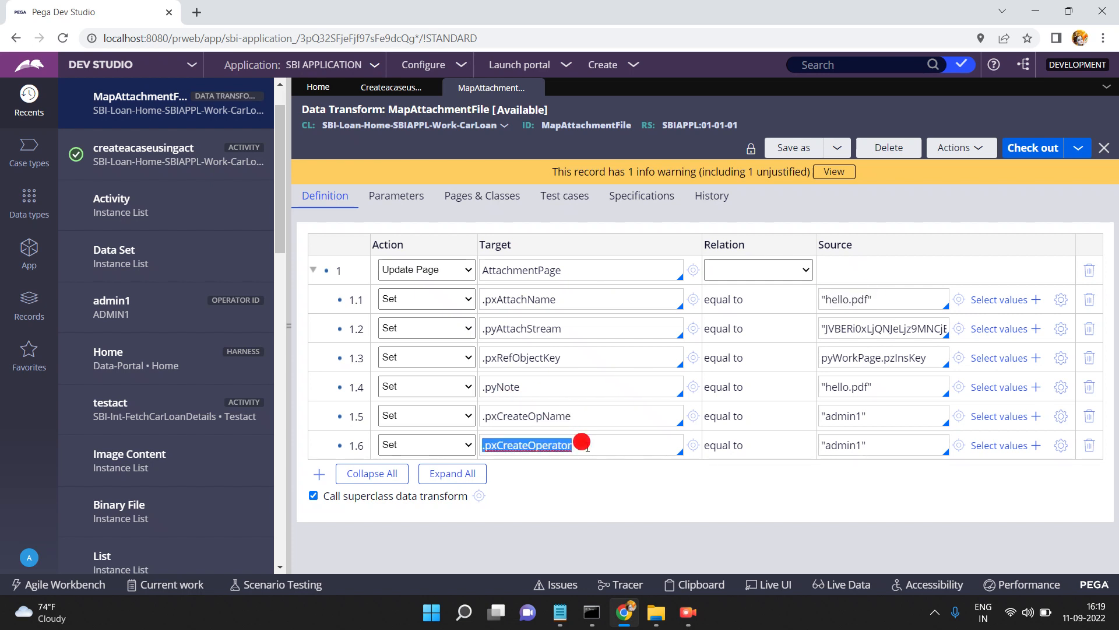
{"action": "triple_click", "coordinate": [545, 383]}
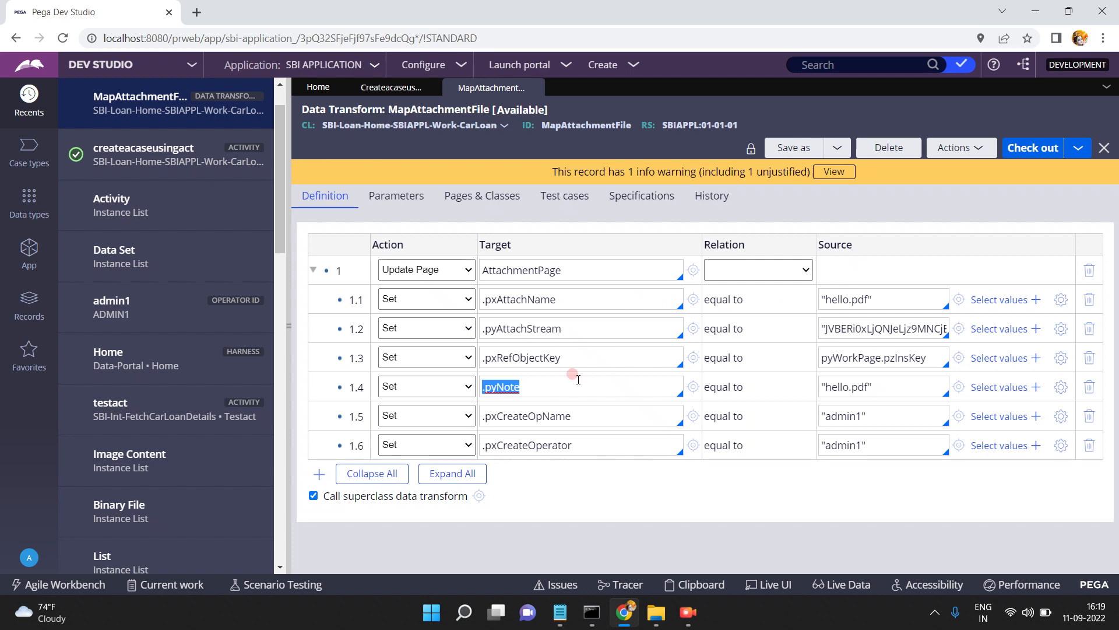
- Examine the data transform's pxRefObjectKey target with its pyWorkPage.pzInsKey source, and the pyAttachStream target
{"action": "double_click", "coordinate": [568, 357]}
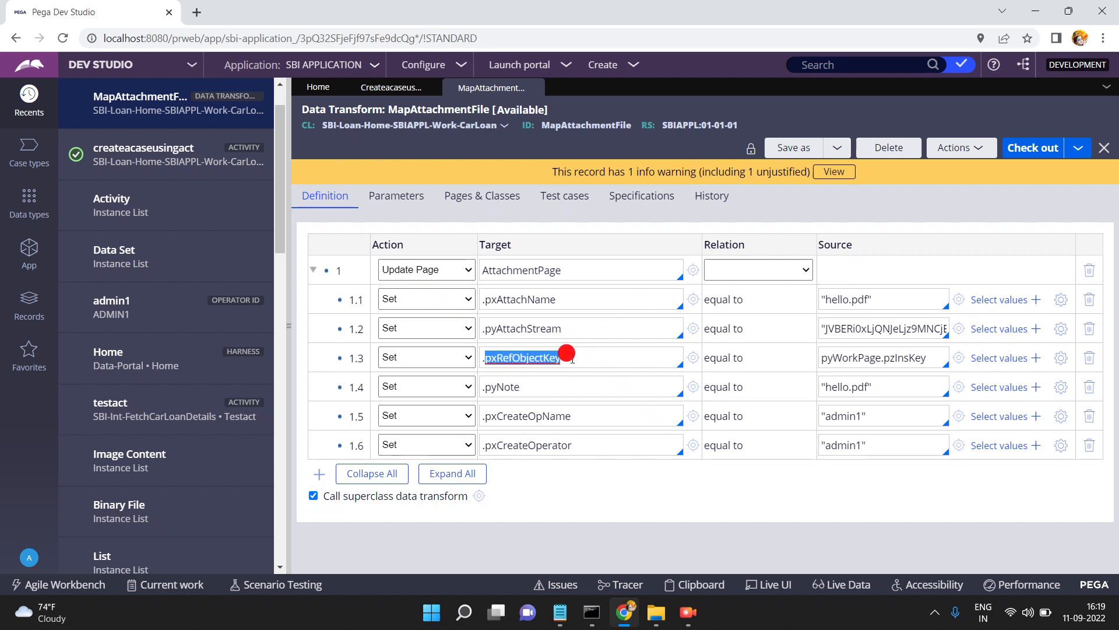
{"action": "triple_click", "coordinate": [572, 359]}
{"action": "left_click", "coordinate": [855, 358]}
{"action": "double_click", "coordinate": [852, 355]}
{"action": "triple_click", "coordinate": [848, 349]}
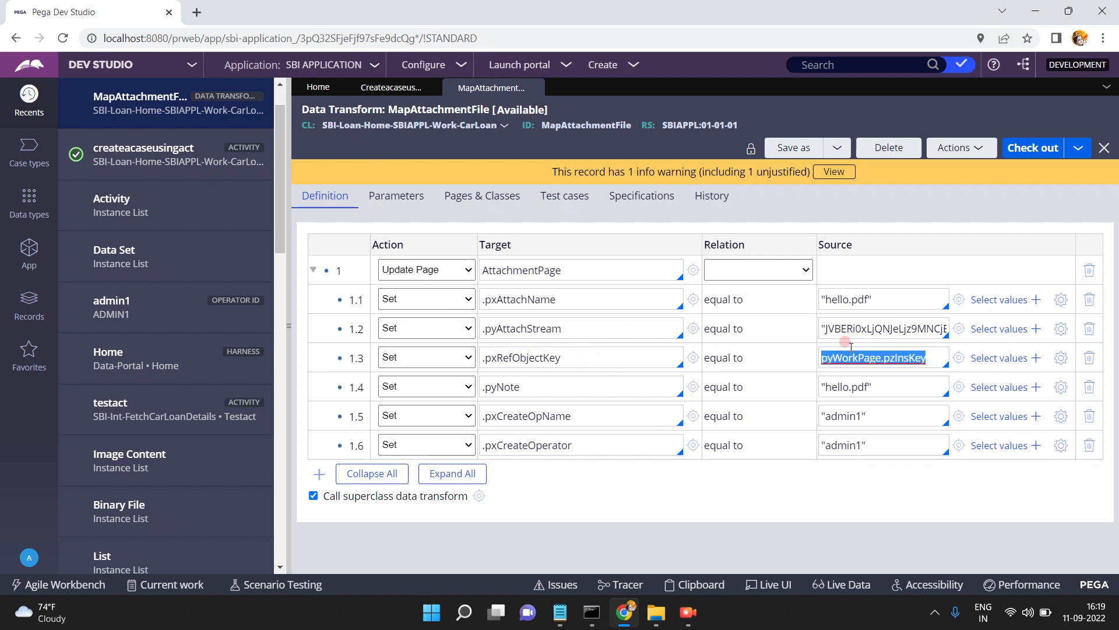
{"action": "triple_click", "coordinate": [851, 347]}
{"action": "left_click", "coordinate": [874, 362]}
{"action": "triple_click", "coordinate": [587, 327]}
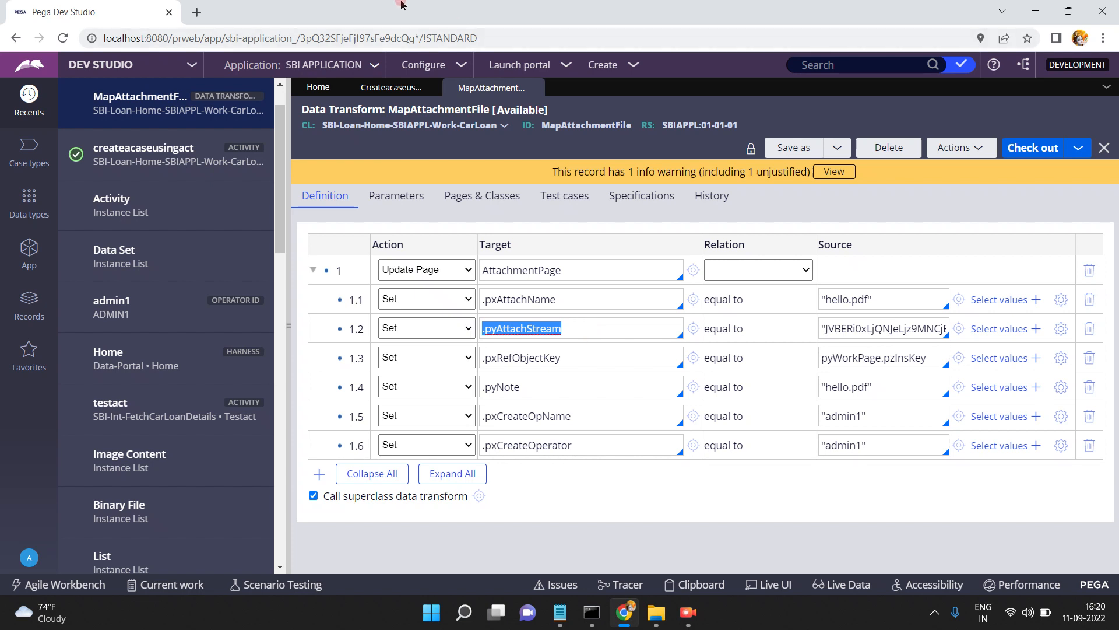
- Search the web in a new browser tab for "convert pdf to base64 online" and open the base64.guru PDF to Base64 converter
{"action": "left_click", "coordinate": [196, 13]}
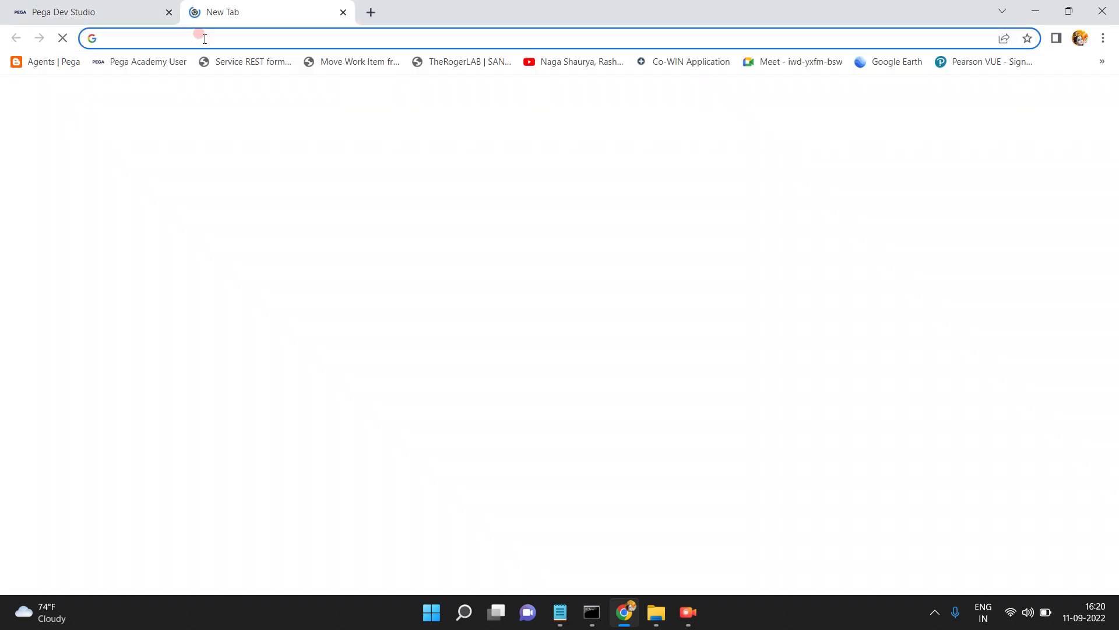
{"action": "type", "text": "convert"}
{"action": "key", "text": "Return"}
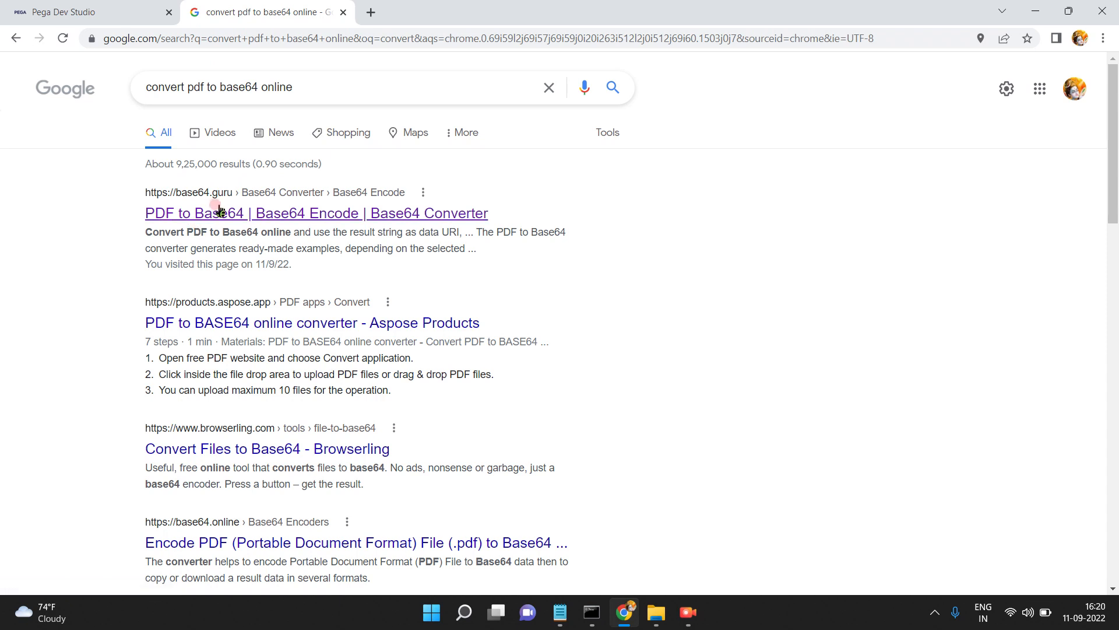
{"action": "left_click", "coordinate": [220, 213]}
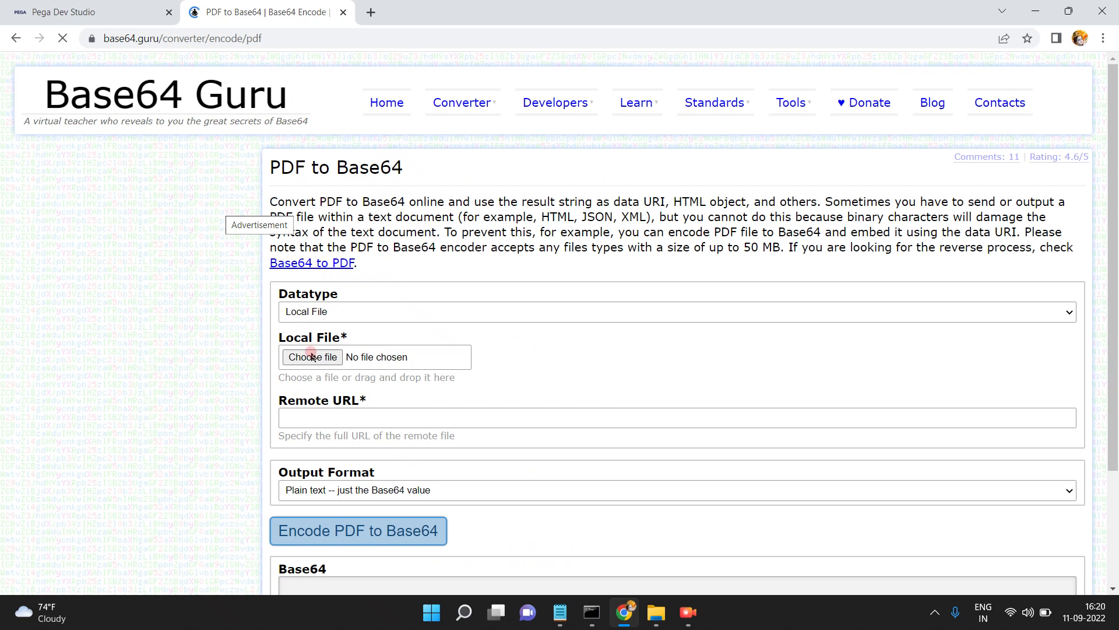
- Encode the CERTIFICATION_Certified Pega Senior System Architect_7.2 PDF from Downloads to plain-text Base64 and view the output
{"action": "left_click", "coordinate": [313, 357]}
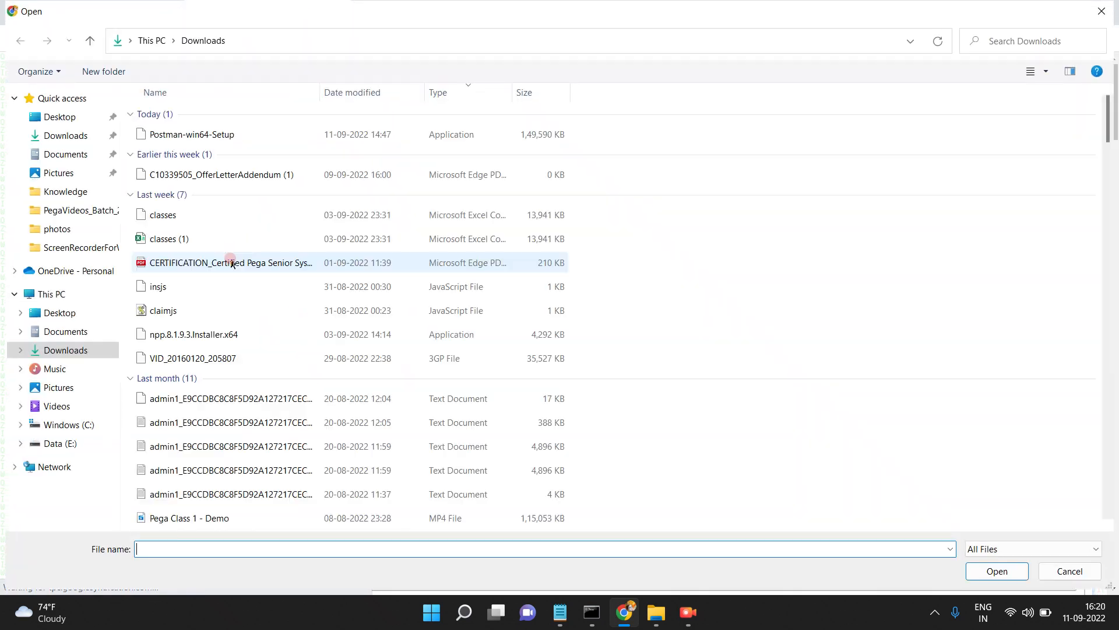
{"action": "left_click", "coordinate": [212, 263]}
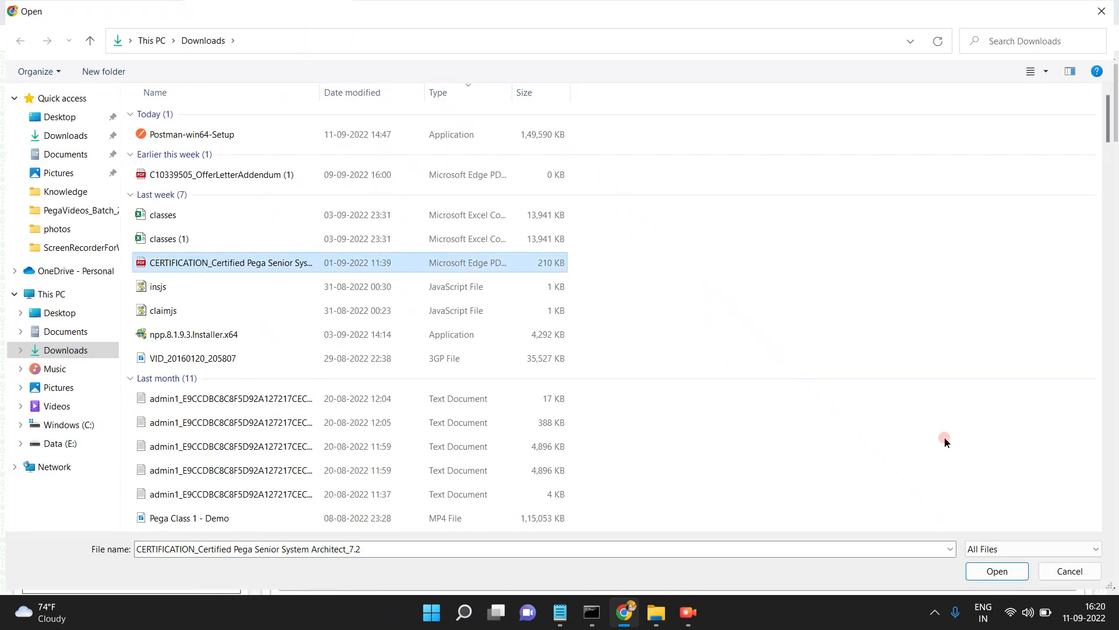
{"action": "left_click", "coordinate": [992, 573]}
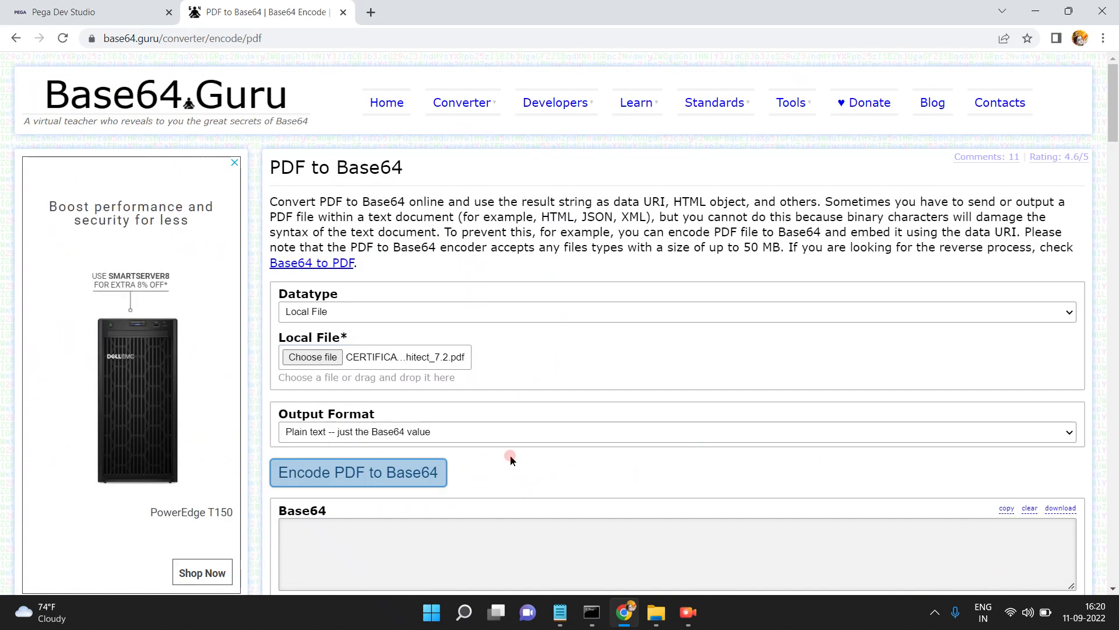
{"action": "left_click", "coordinate": [343, 480]}
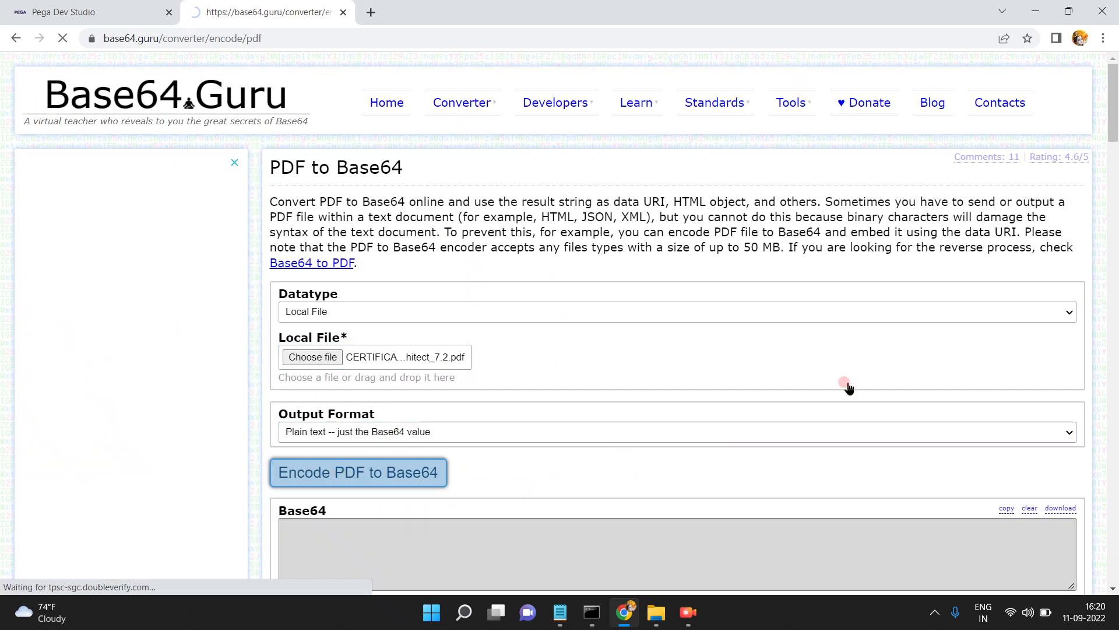
{"action": "left_click_drag", "start_coordinate": [1114, 119], "coordinate": [1114, 139]}
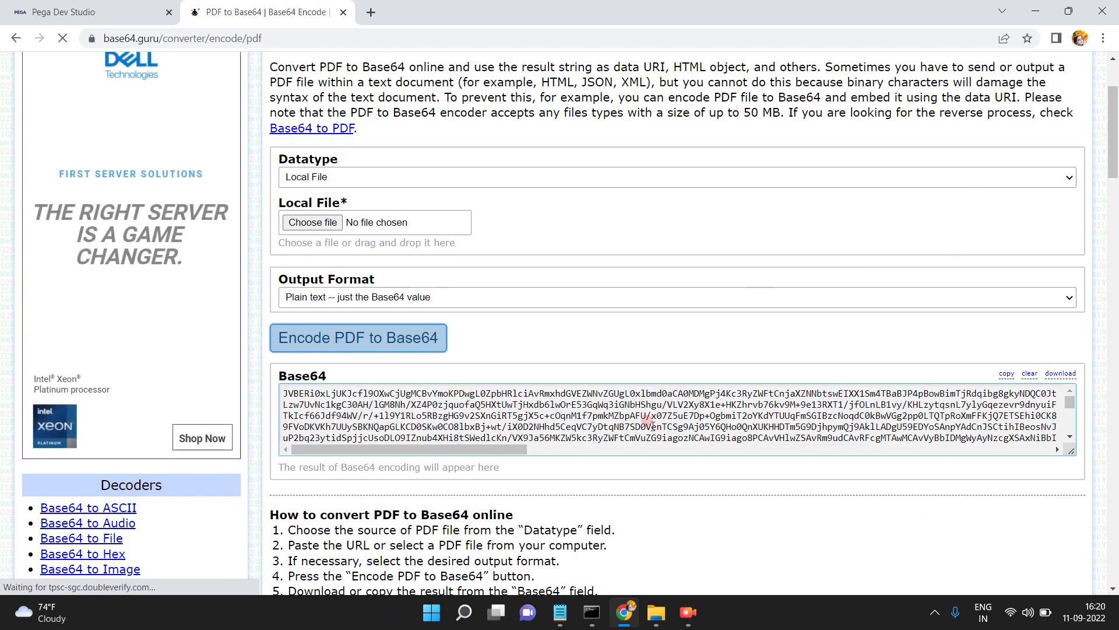
- Return to the steps of the createacaseusingact activity in Pega, collapse step 6 and examine the Obj-Save step's AttachmentPage
{"action": "left_click", "coordinate": [88, 11]}
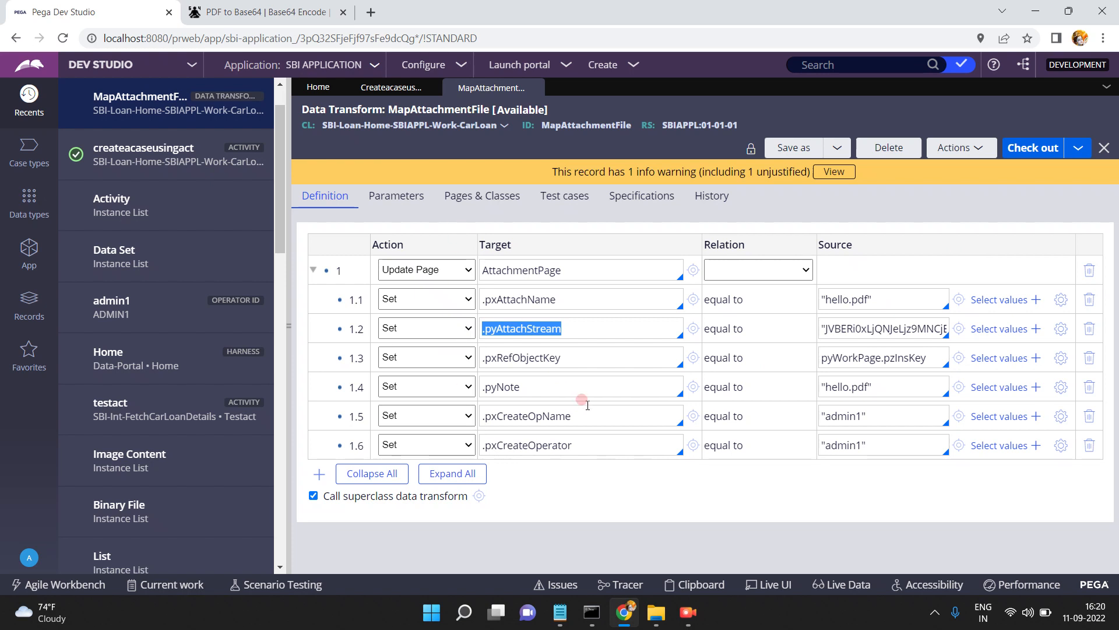
{"action": "left_click", "coordinate": [401, 88]}
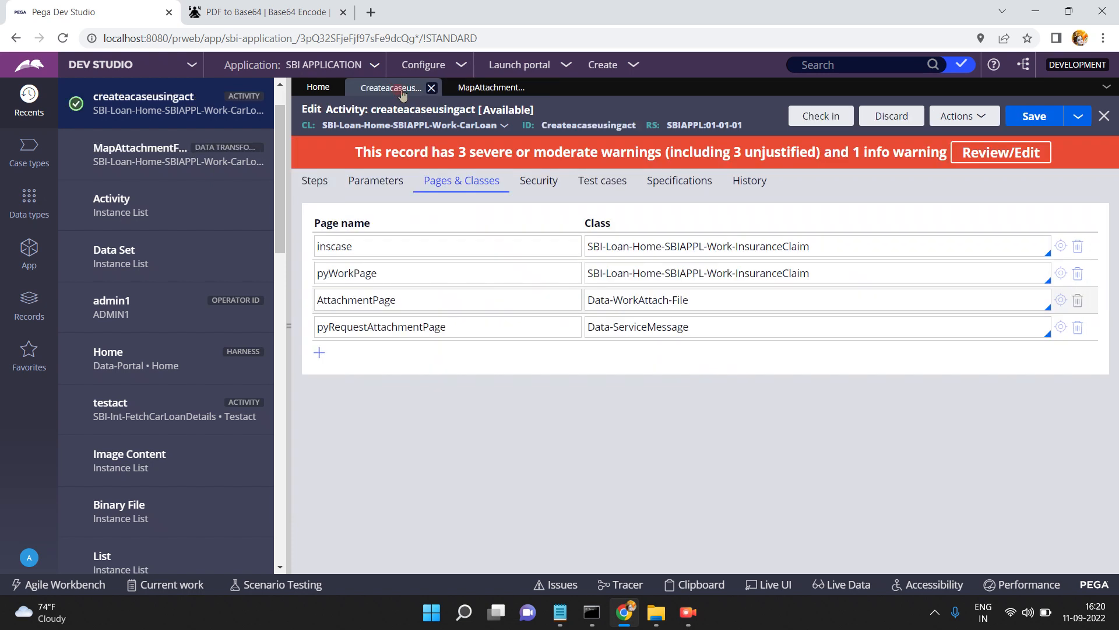
{"action": "left_click", "coordinate": [315, 182]}
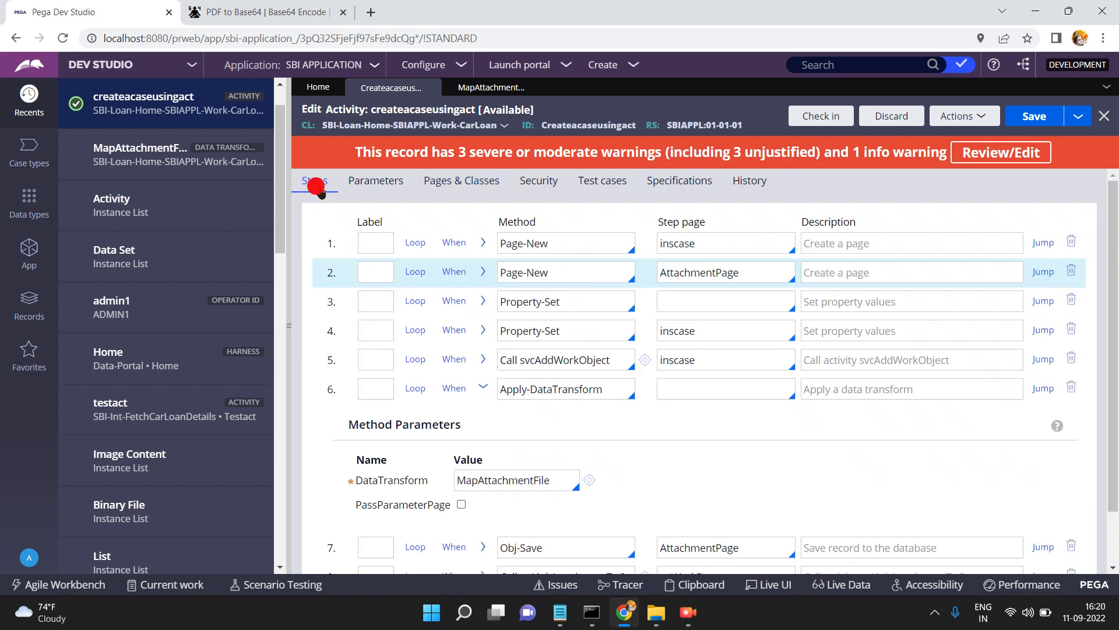
{"action": "left_click", "coordinate": [482, 387]}
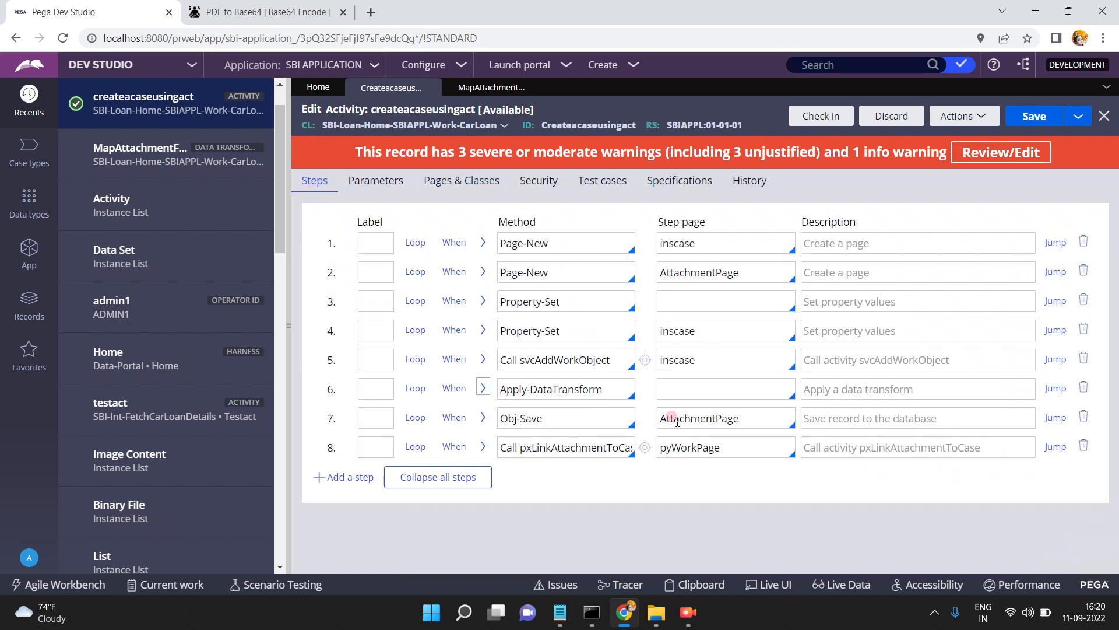
{"action": "left_click", "coordinate": [698, 418]}
{"action": "double_click", "coordinate": [697, 416]}
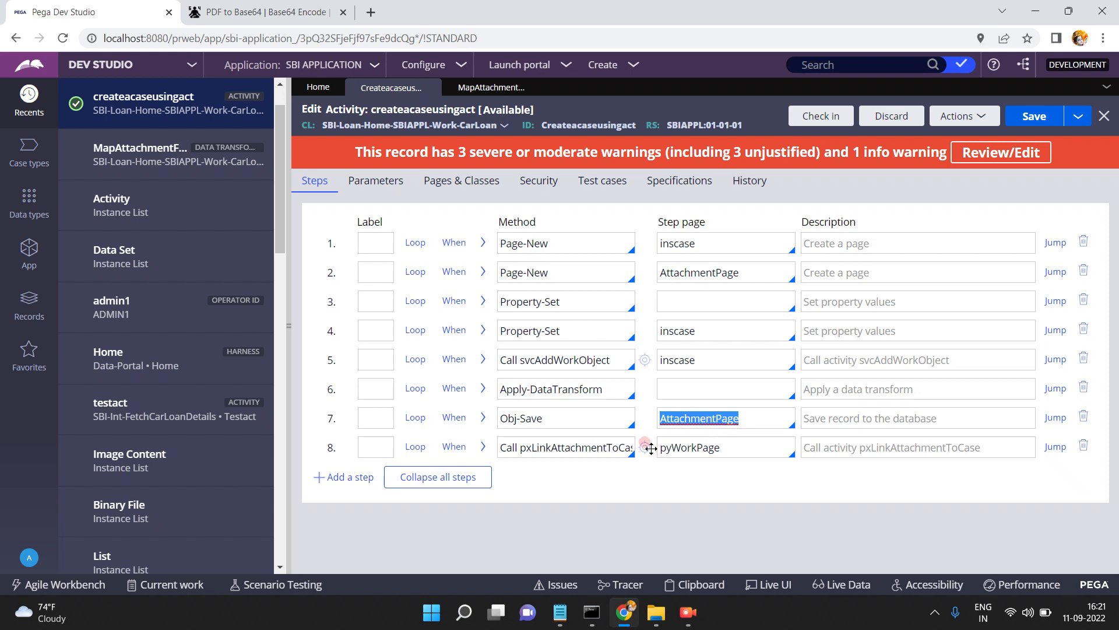
- Read the full name of the activity called in step 8 and check its step page
{"action": "left_click", "coordinate": [542, 447]}
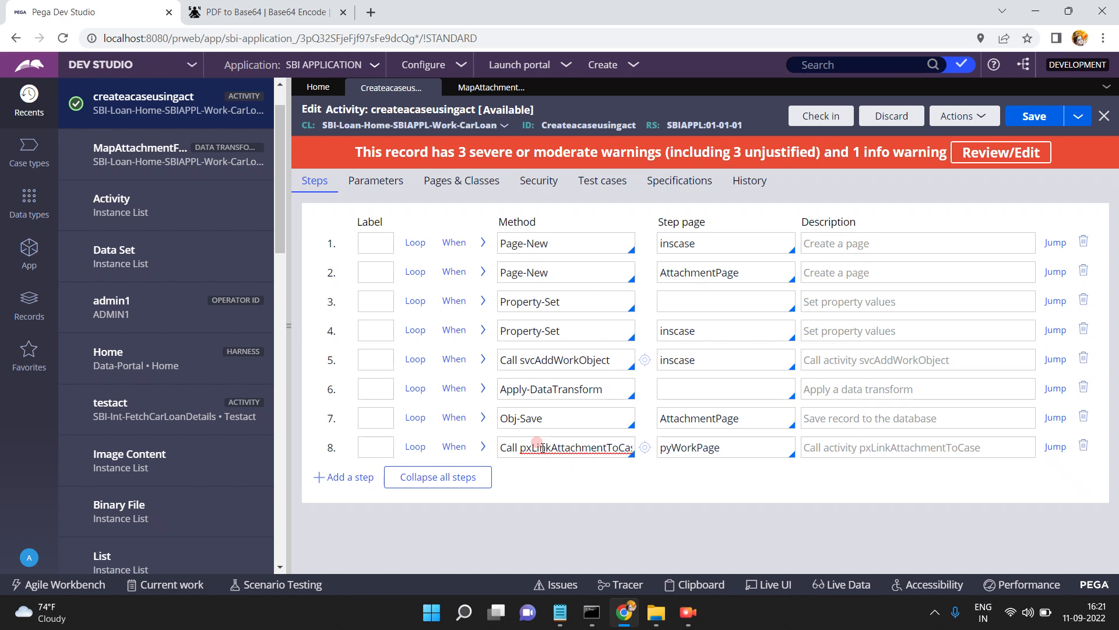
{"action": "key", "text": "End"}
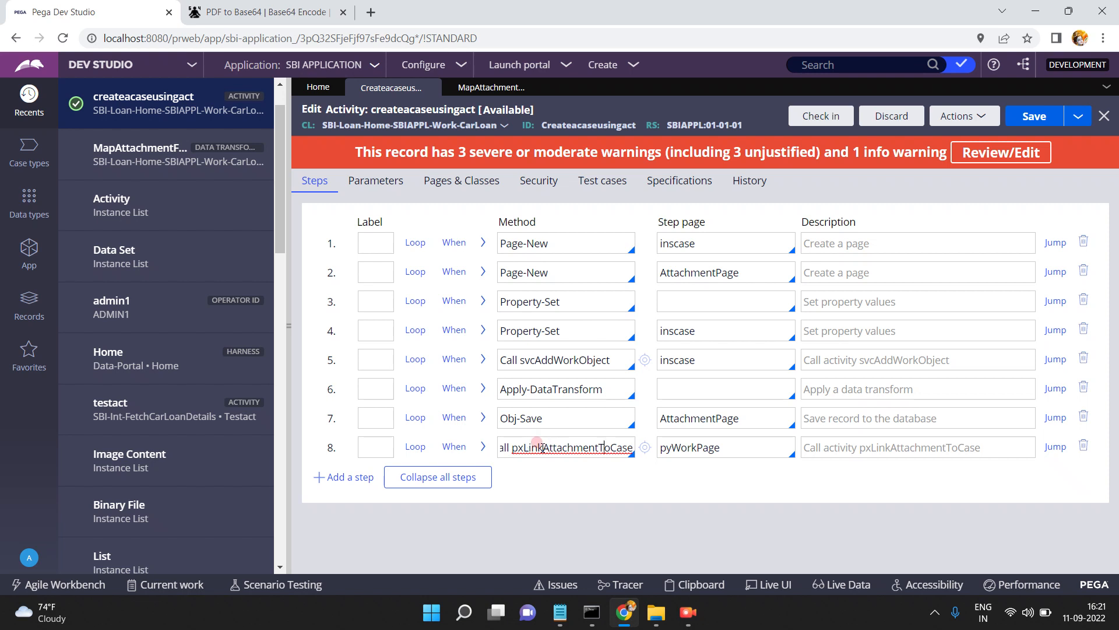
{"action": "double_click", "coordinate": [674, 447]}
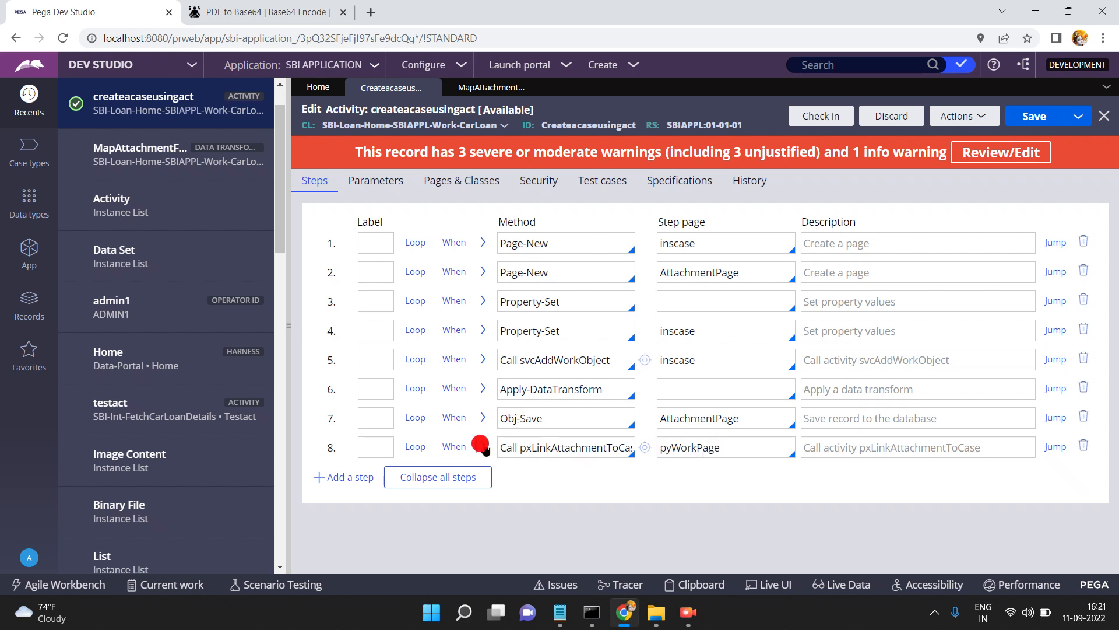
- Expand the method parameters of step 8 and compare the WorkInsKey value with the svcAddWorkObject call in step 5
{"action": "left_click", "coordinate": [483, 446]}
{"action": "left_click_drag", "start_coordinate": [1112, 375], "coordinate": [1114, 429]}
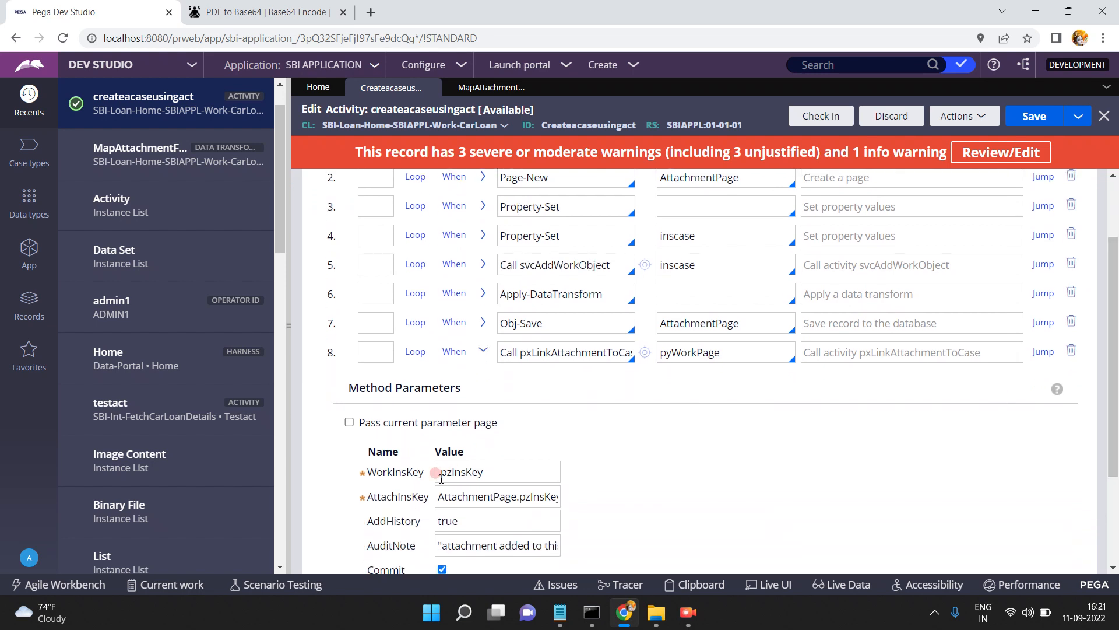
{"action": "triple_click", "coordinate": [497, 470]}
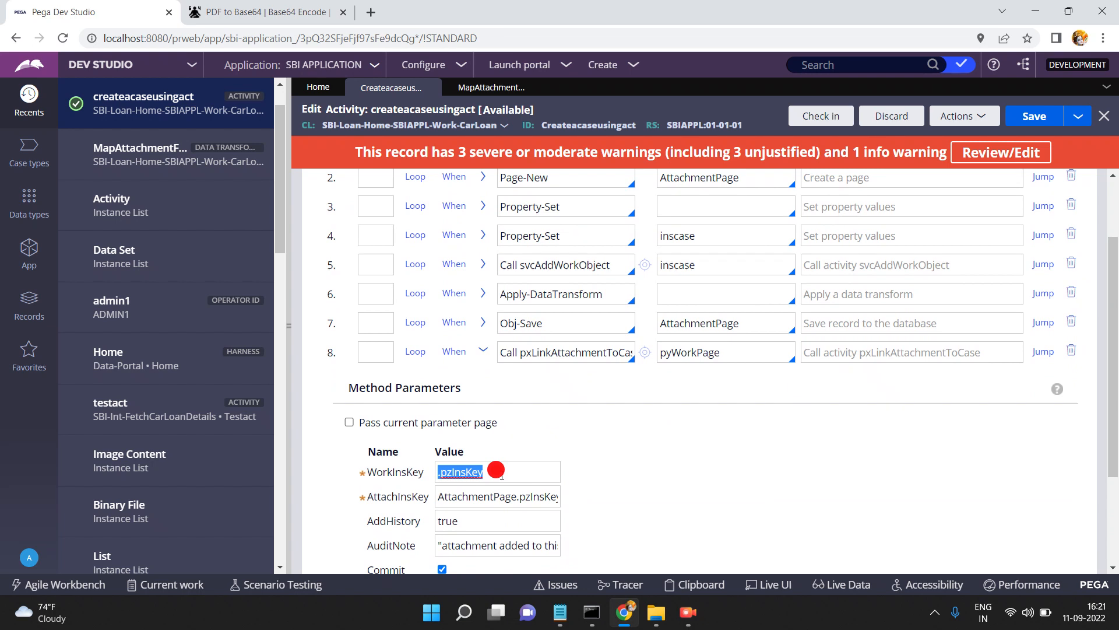
{"action": "double_click", "coordinate": [556, 263]}
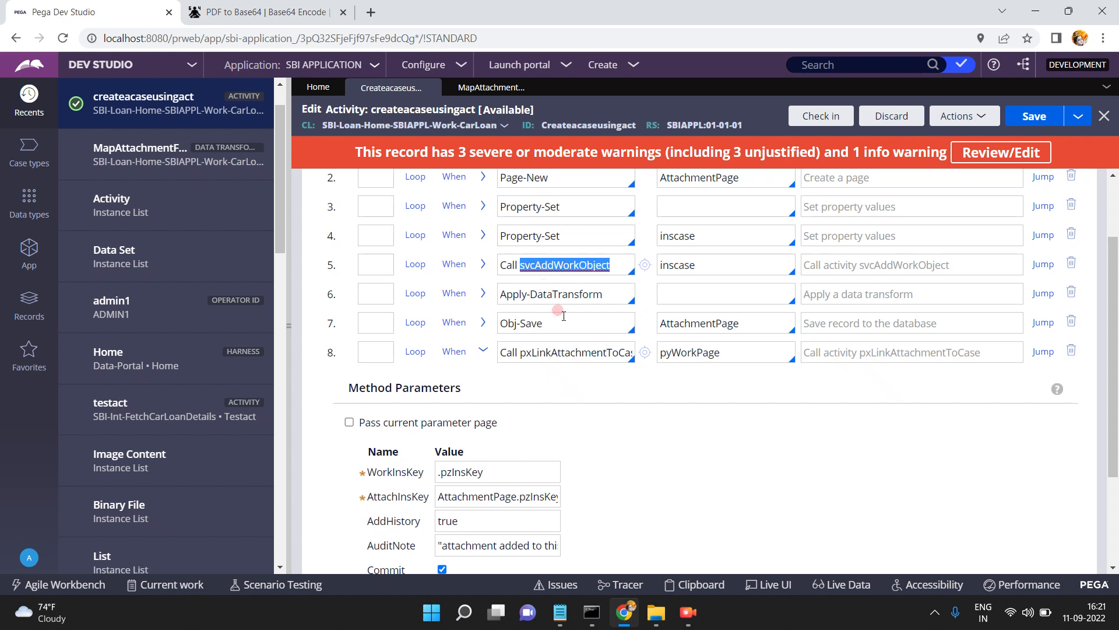
{"action": "triple_click", "coordinate": [491, 475]}
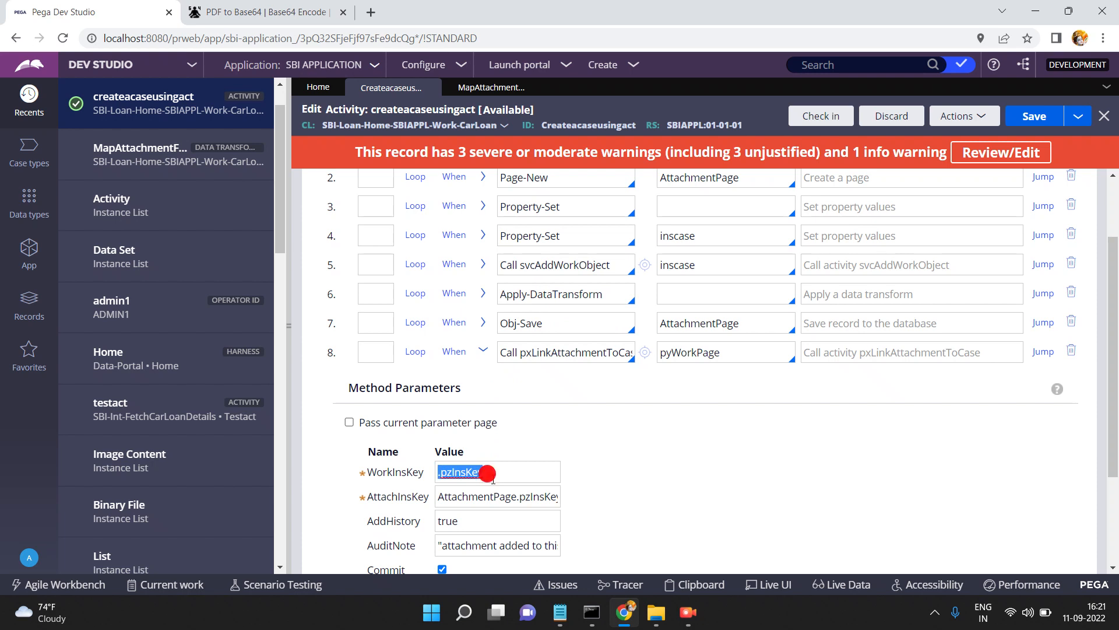
{"action": "triple_click", "coordinate": [493, 479]}
- Compare step 8's AttachInsKey value with the AttachmentPage saved in step 7
{"action": "double_click", "coordinate": [669, 320]}
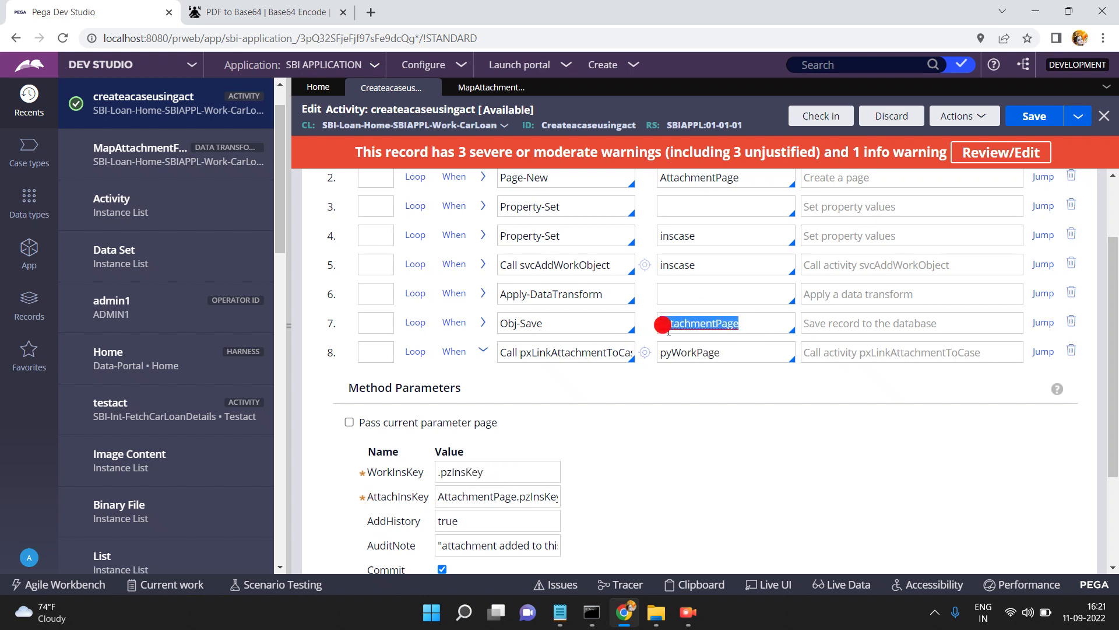
{"action": "left_click", "coordinate": [492, 497]}
{"action": "key", "text": "End"}
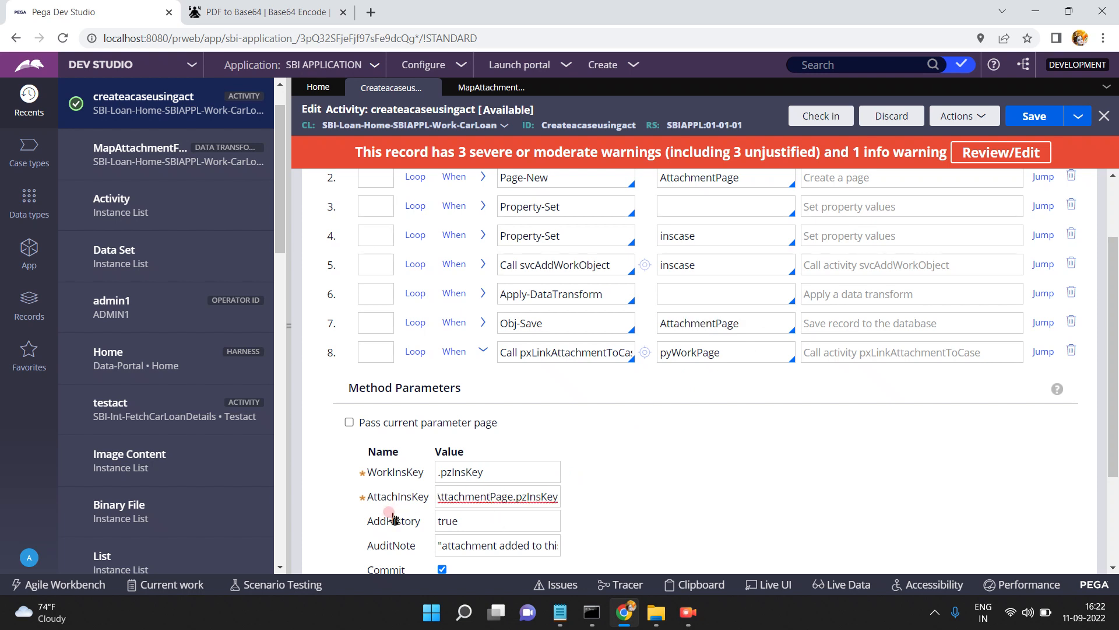
- Review step 8's AddHistory, AuditNote and remaining parameters, and save the createacaseusingact activity
{"action": "double_click", "coordinate": [477, 519]}
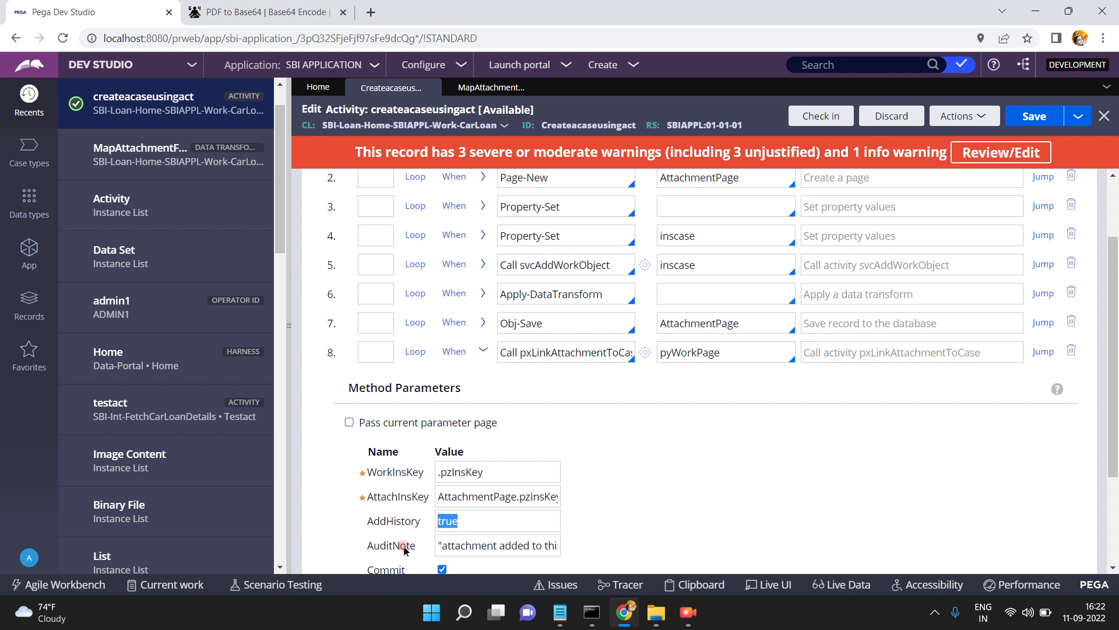
{"action": "left_click", "coordinate": [473, 548]}
{"action": "key", "text": "End"}
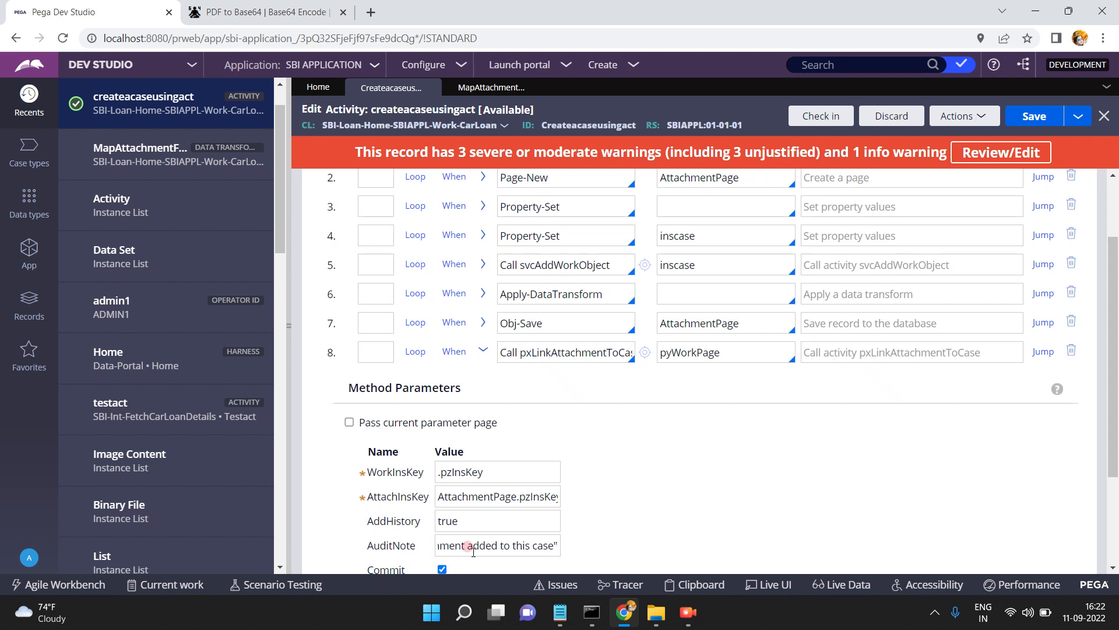
{"action": "key", "text": "Home"}
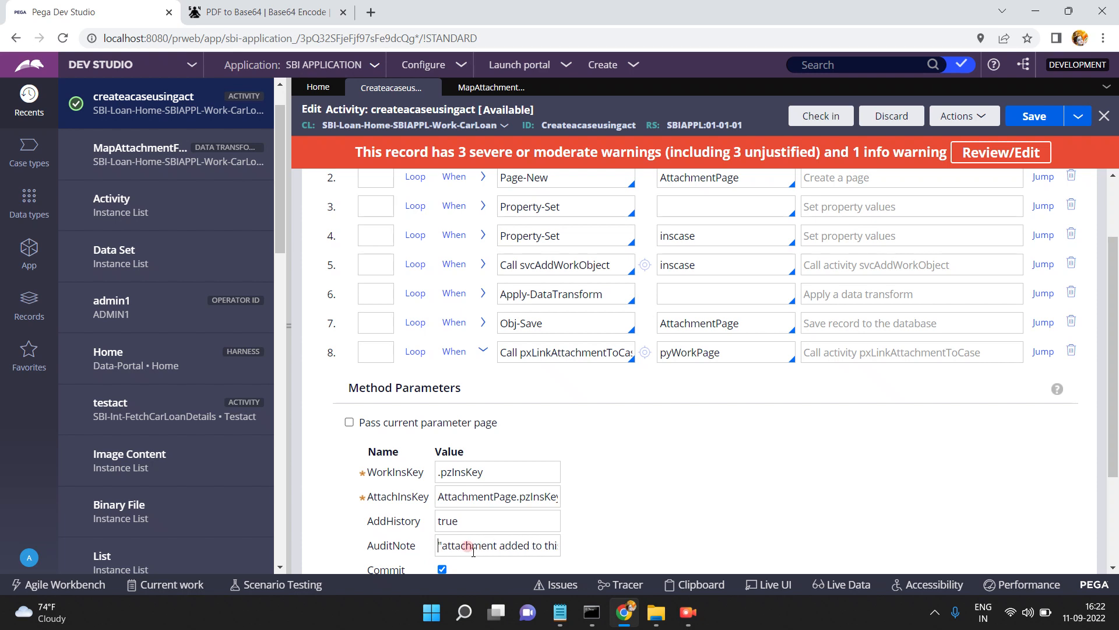
{"action": "left_click_drag", "start_coordinate": [1116, 413], "coordinate": [1117, 447]}
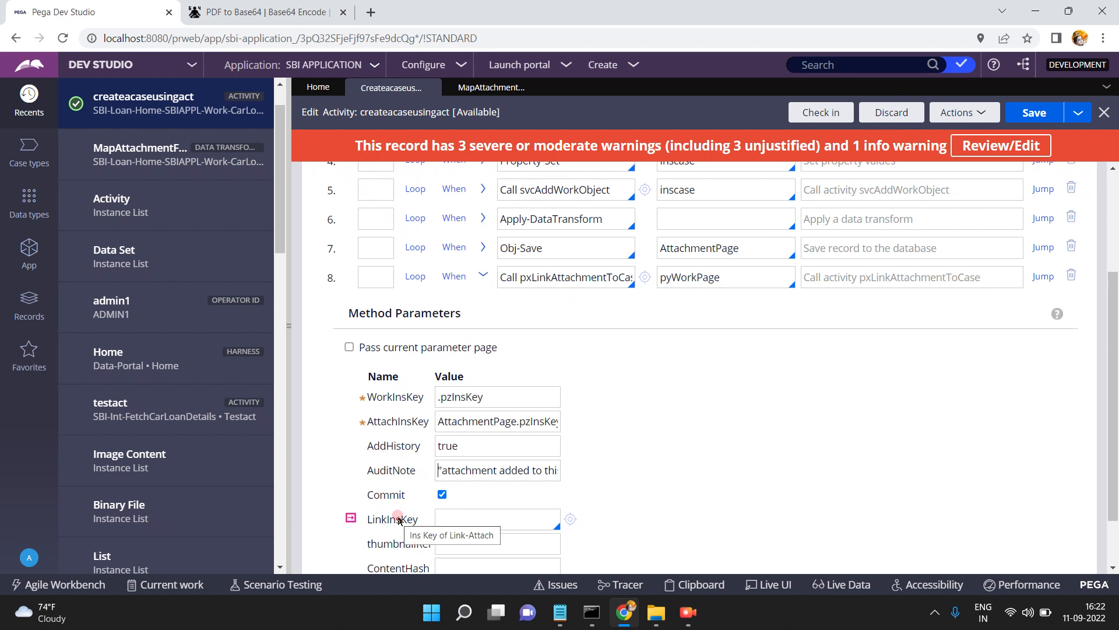
{"action": "left_click", "coordinate": [1037, 115]}
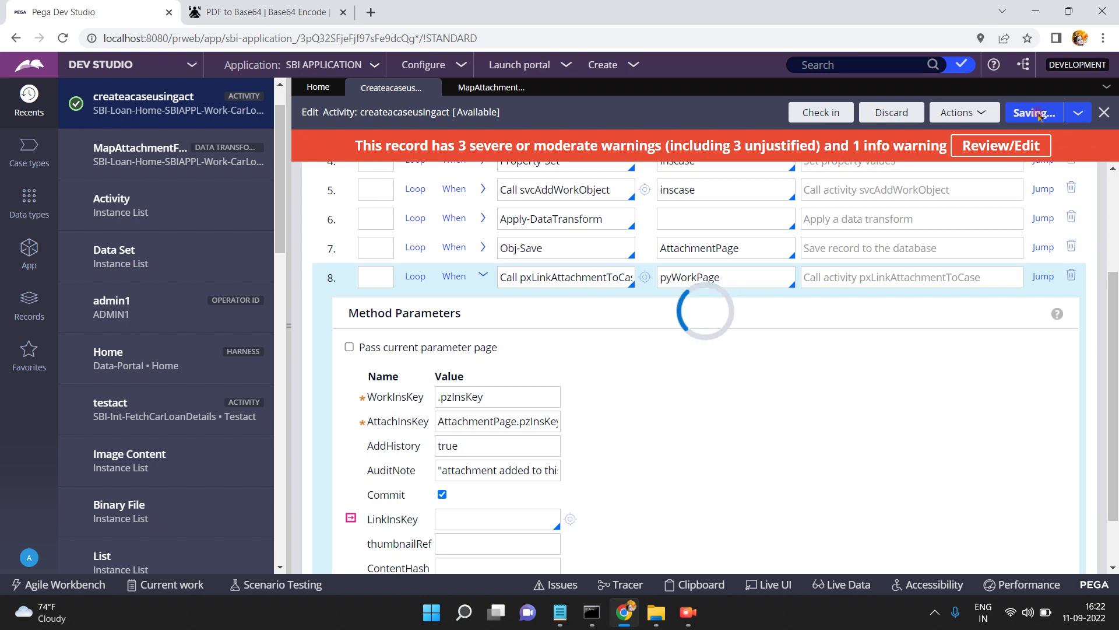
- Open the run window for the createacaseusingact activity and list the existing InsuranceClaim case instances
{"action": "left_click", "coordinate": [979, 117]}
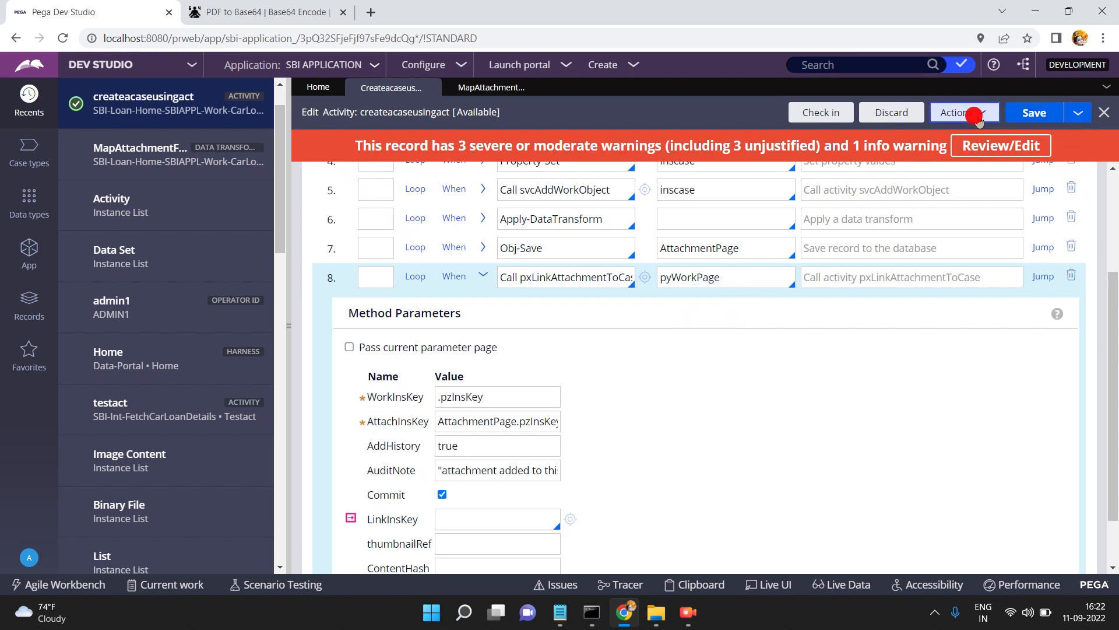
{"action": "left_click", "coordinate": [940, 130]}
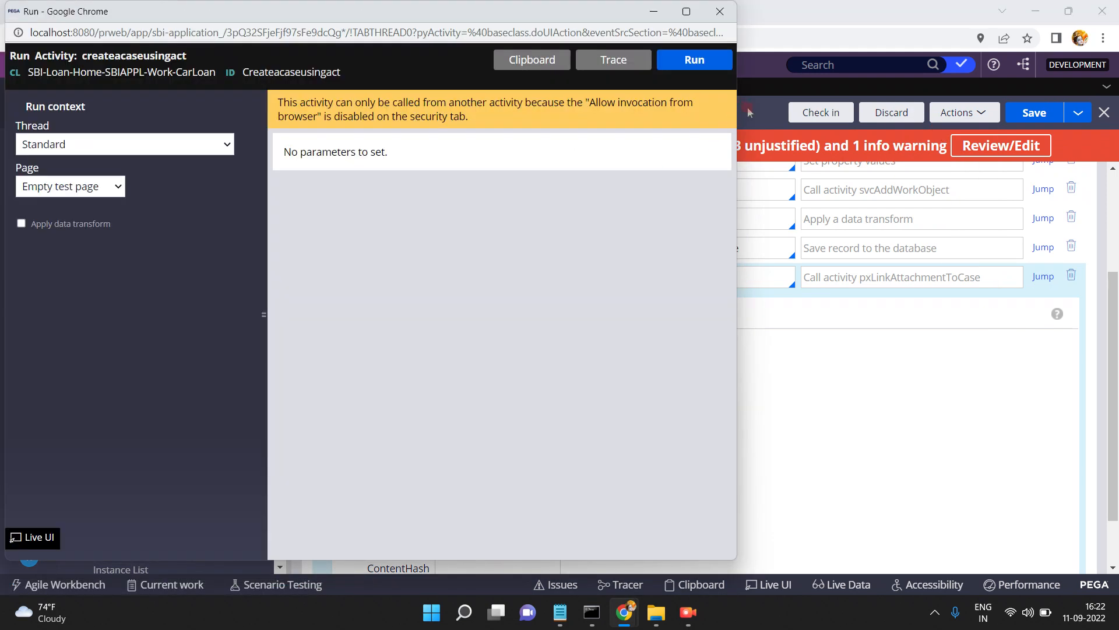
{"action": "left_click", "coordinate": [749, 112]}
{"action": "left_click", "coordinate": [30, 245]}
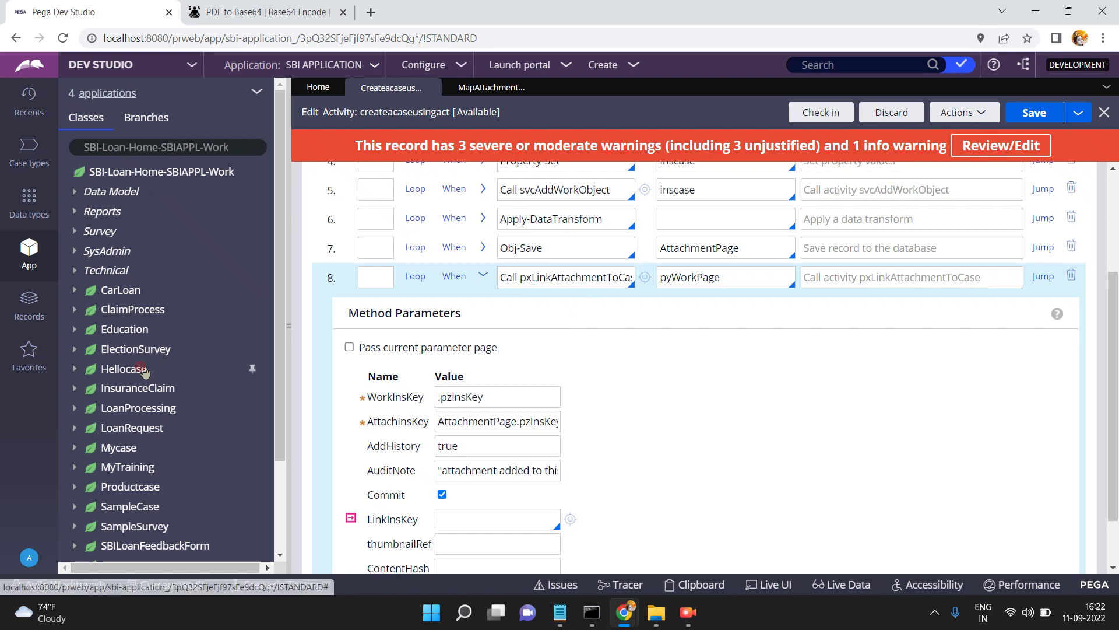
{"action": "left_click", "coordinate": [129, 391]}
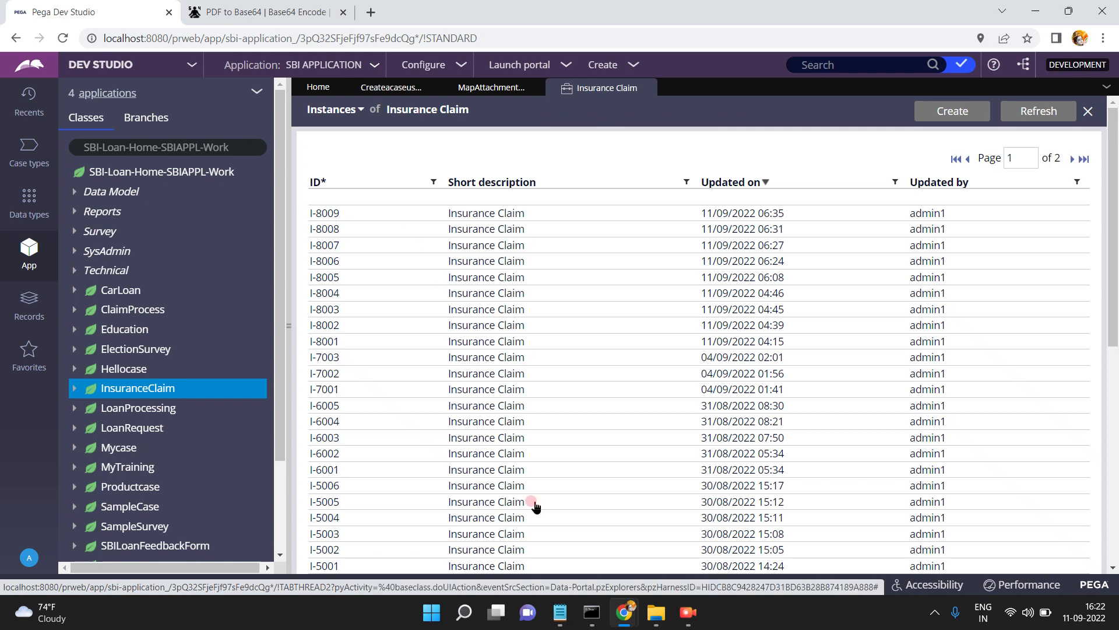
- Run the createacaseusingact activity on the Standard thread with an empty test page
{"action": "mouse_move", "coordinate": [634, 622]}
{"action": "left_click", "coordinate": [700, 548]}
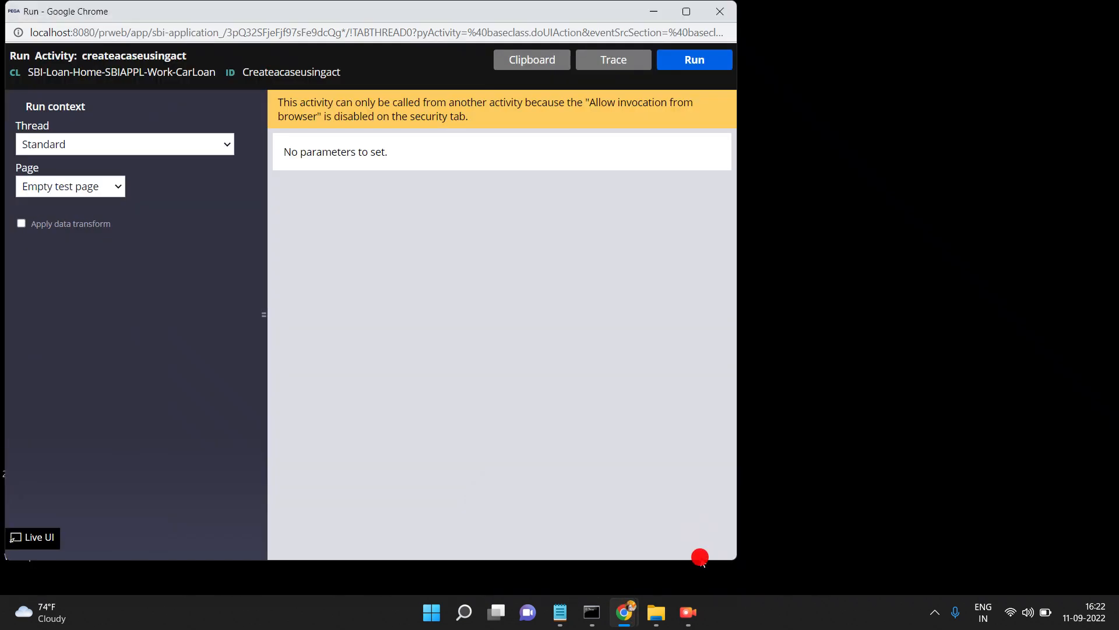
{"action": "left_click", "coordinate": [705, 65]}
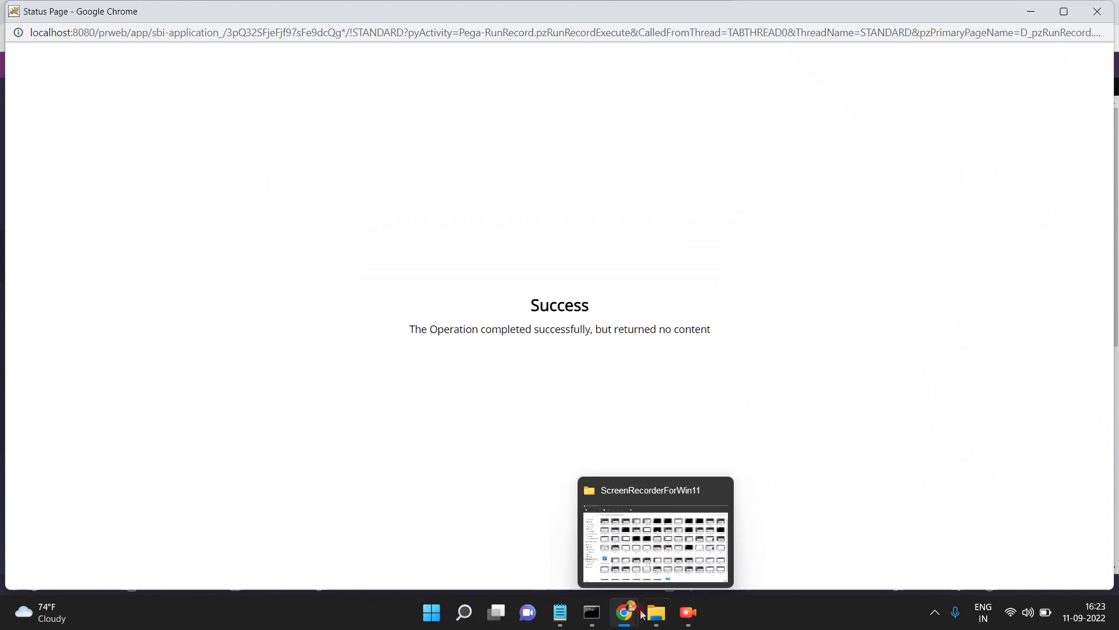
- Refresh the Insurance Claim instance list and open the newest case
{"action": "mouse_move", "coordinate": [629, 618]}
{"action": "left_click", "coordinate": [513, 551]}
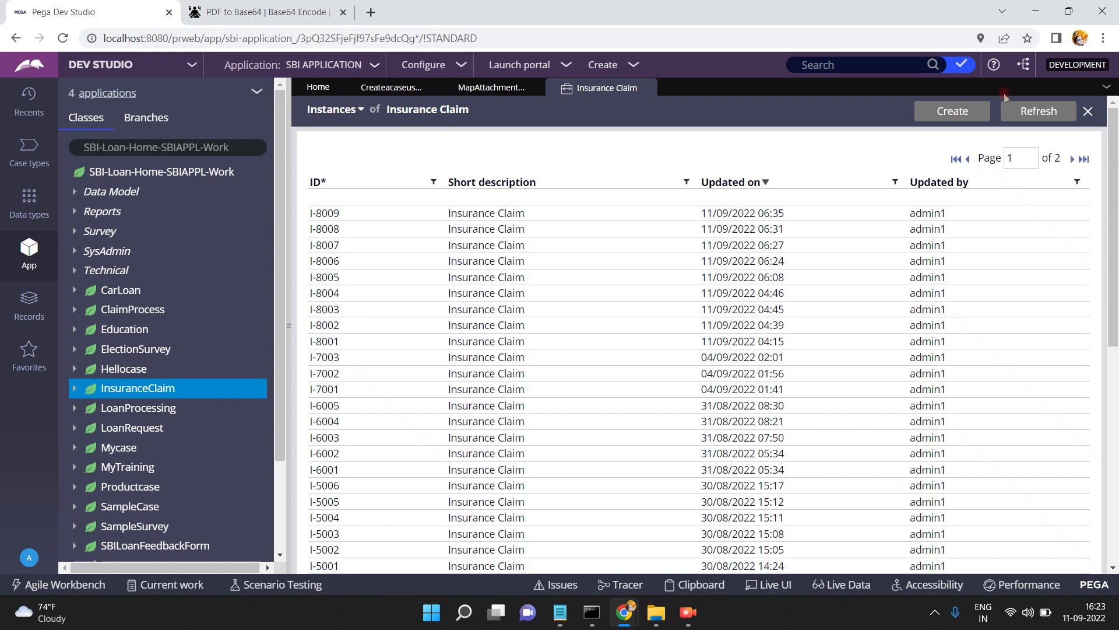
{"action": "left_click", "coordinate": [1031, 110]}
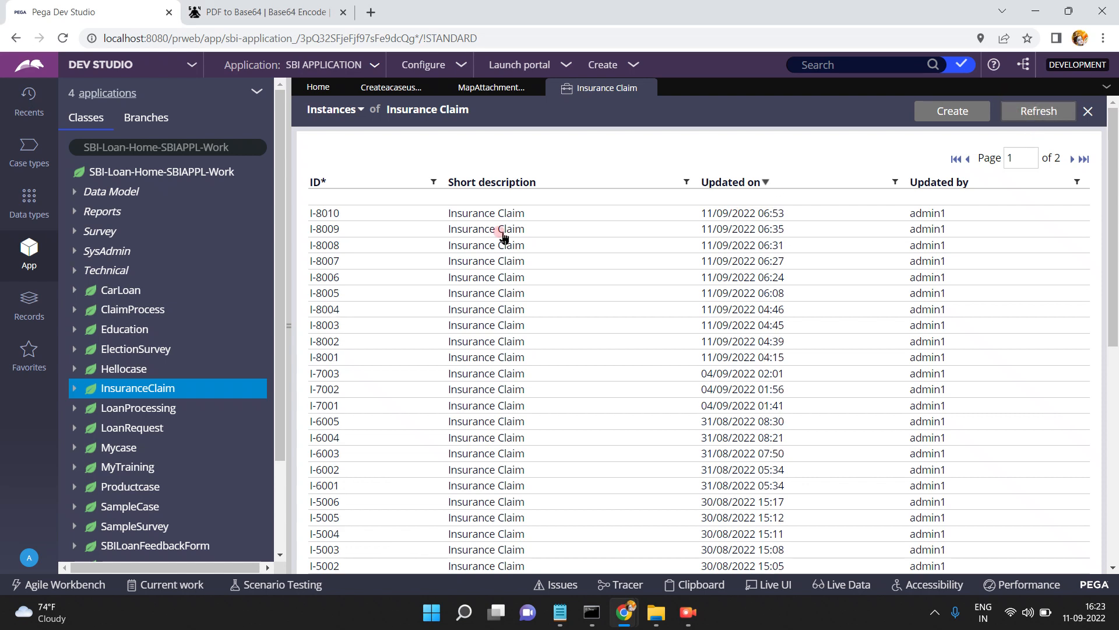
{"action": "left_click", "coordinate": [333, 214]}
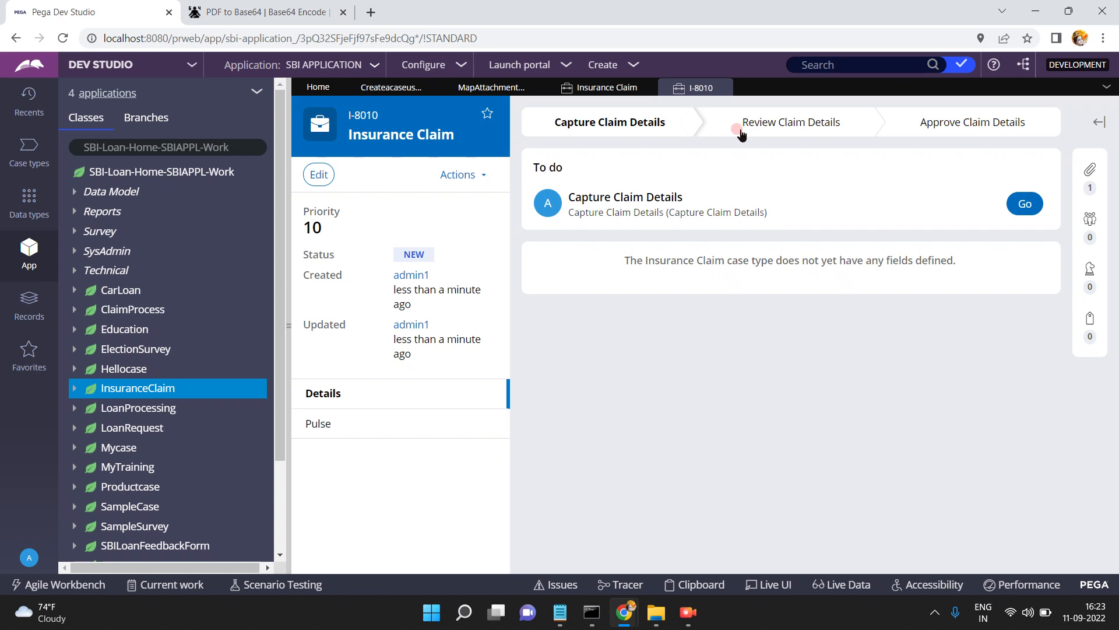
- Preview the hello.pdf attachment in the case's files and documents, and close the preview
{"action": "left_click", "coordinate": [1090, 171]}
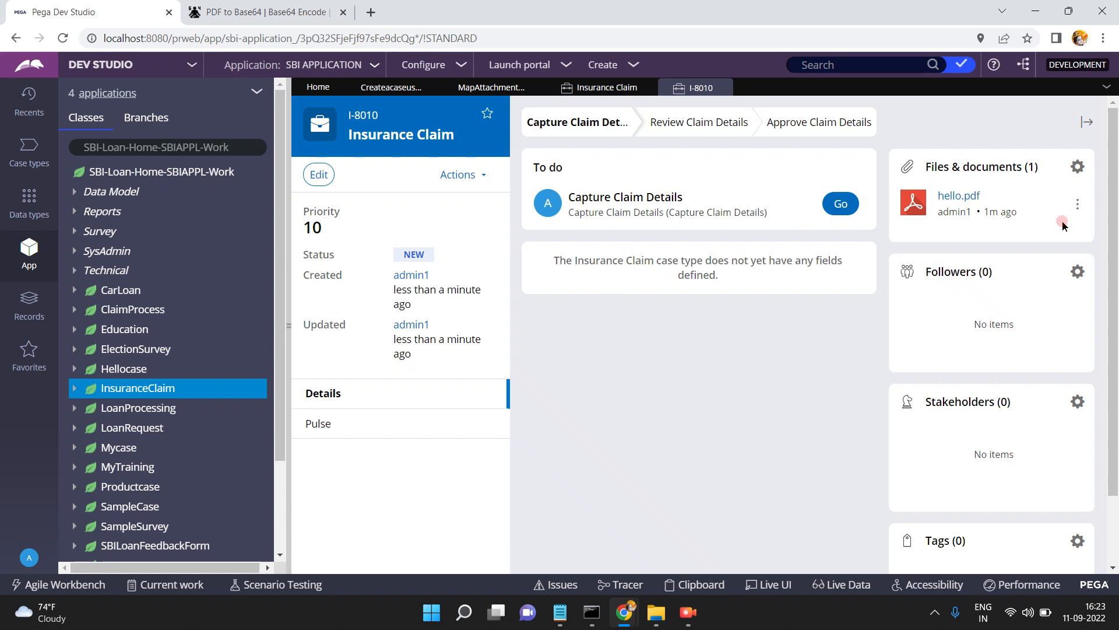
{"action": "left_click", "coordinate": [959, 201]}
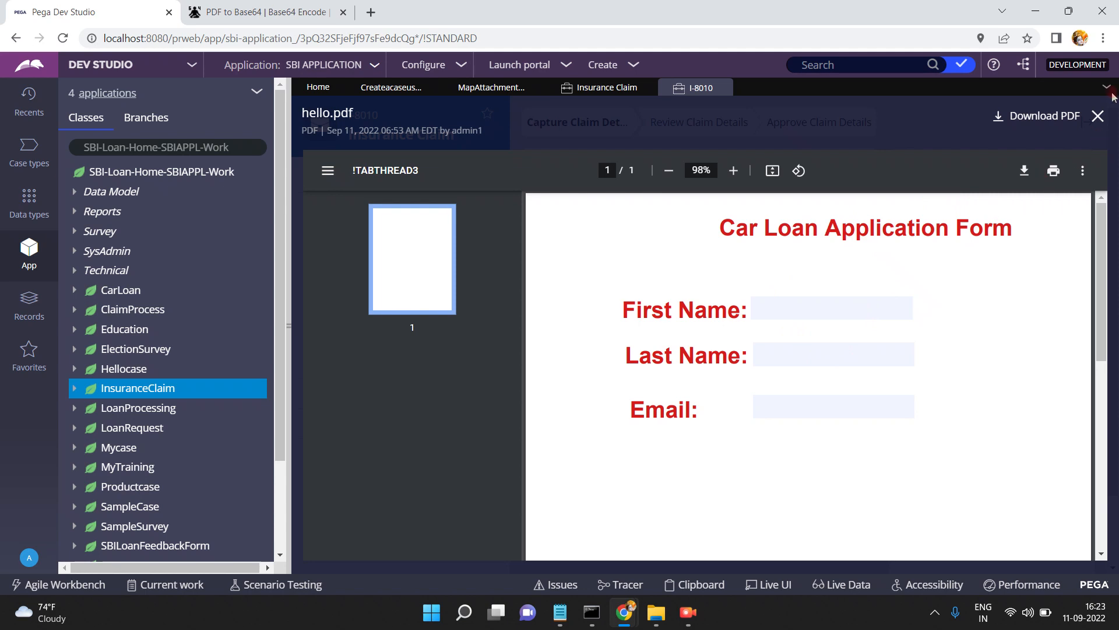
{"action": "left_click", "coordinate": [1098, 117]}
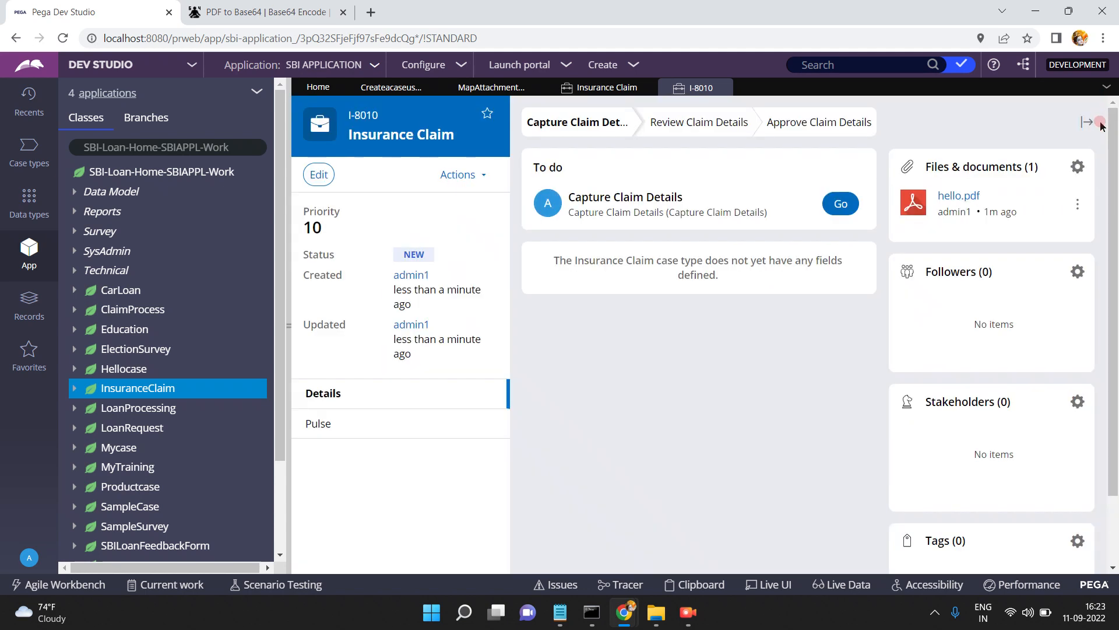
- Inspect the Link-Attachment page pyCaseRelatedContent(1) under pyWorkPage in the case's clipboard
{"action": "left_click", "coordinate": [700, 585]}
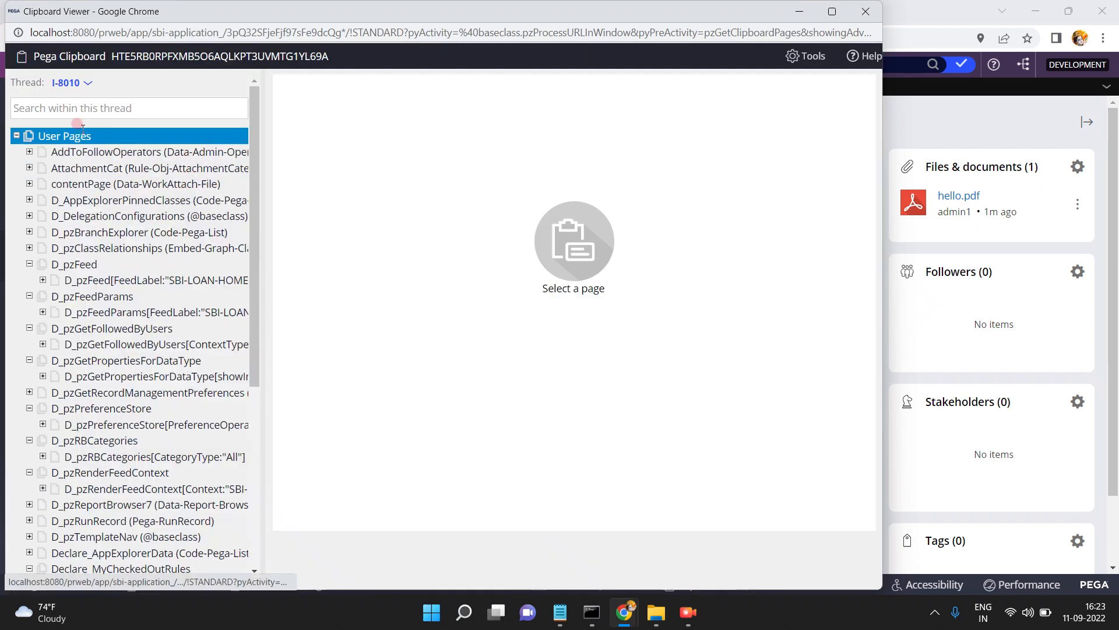
{"action": "left_click", "coordinate": [253, 452]}
{"action": "left_click", "coordinate": [155, 430]}
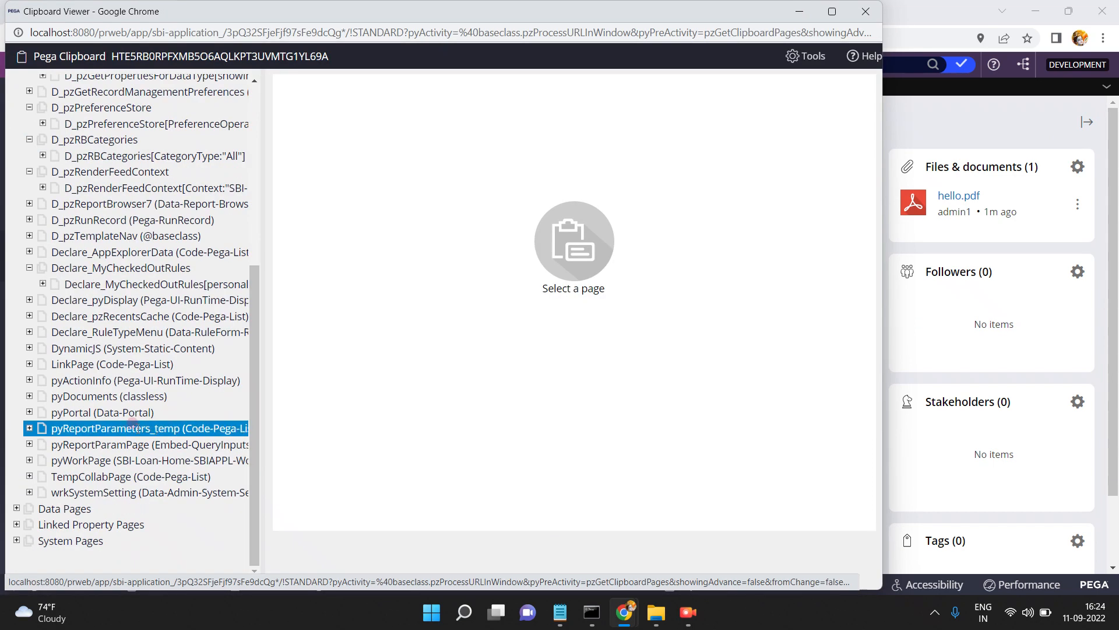
{"action": "left_click", "coordinate": [29, 461]}
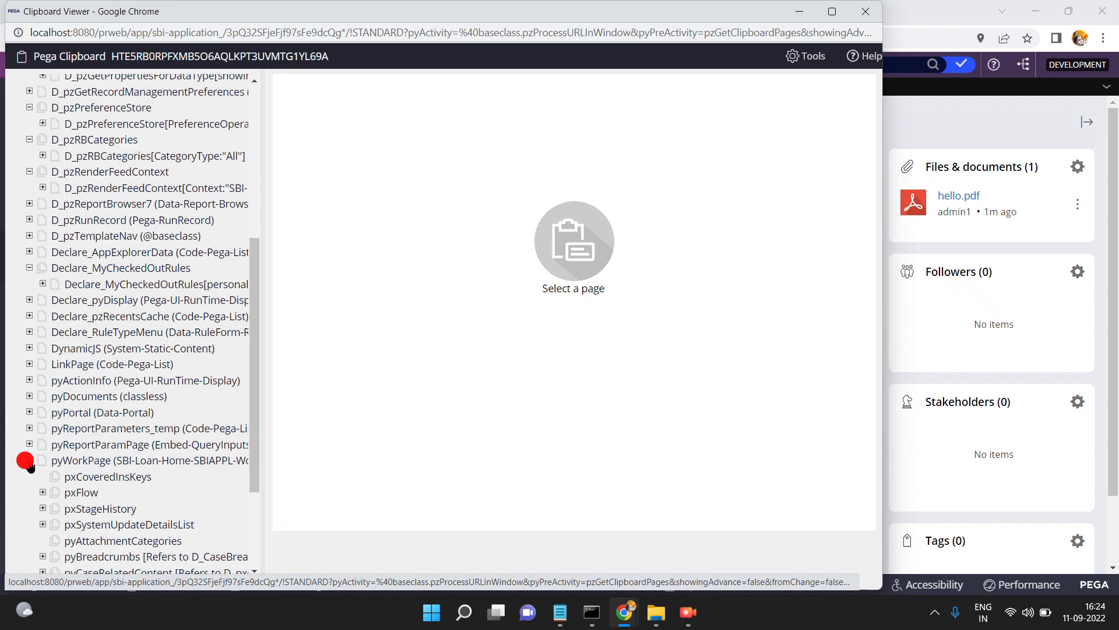
{"action": "left_click", "coordinate": [252, 516]}
{"action": "left_click", "coordinate": [117, 429]}
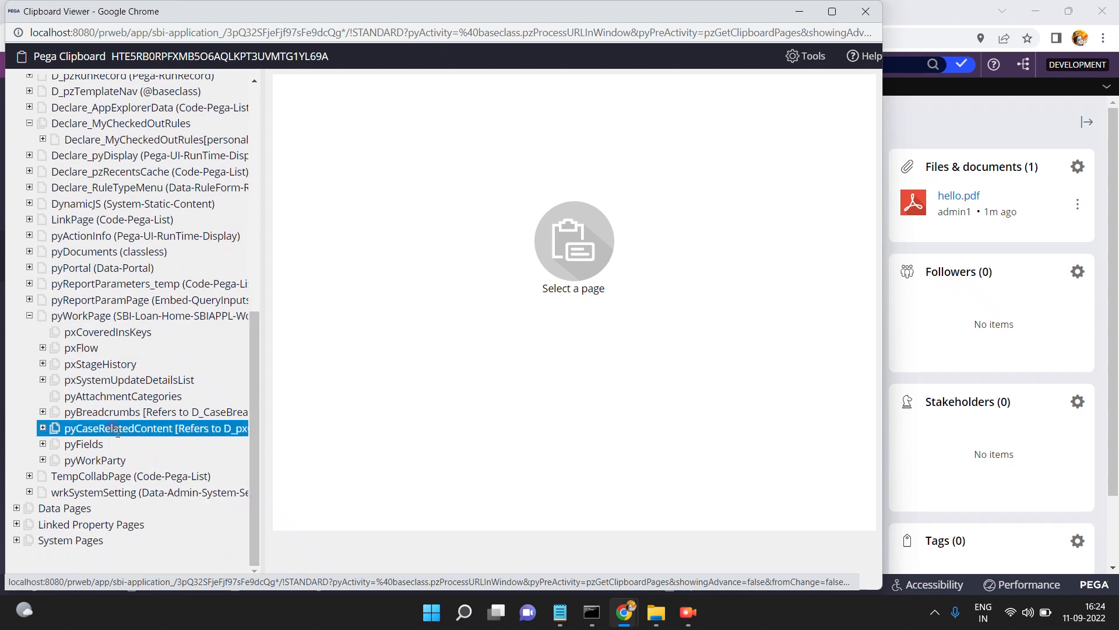
{"action": "left_click", "coordinate": [42, 428]}
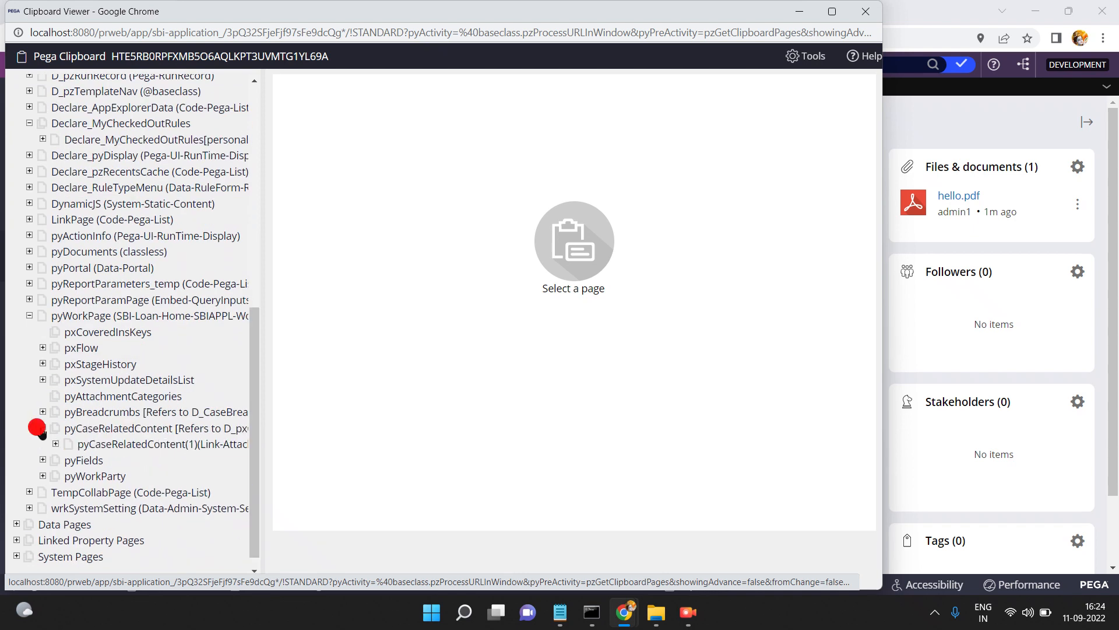
{"action": "left_click", "coordinate": [111, 443]}
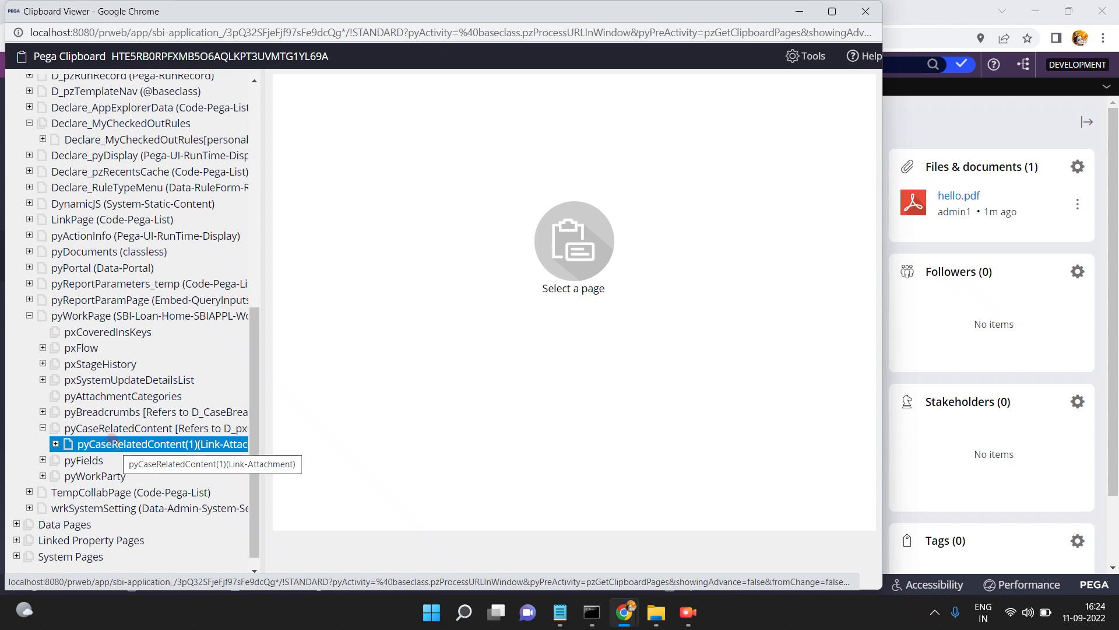
{"action": "left_click", "coordinate": [117, 445]}
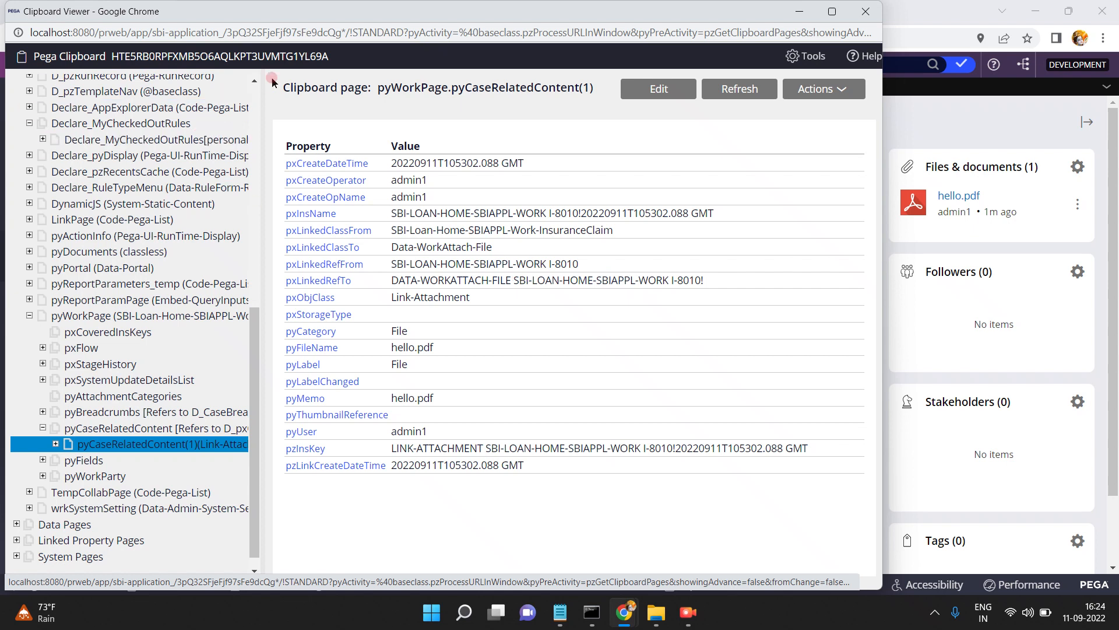
- Check the properties of the contentPage (Data-WorkAttach-File) user page in the clipboard
{"action": "left_click", "coordinate": [254, 81]}
{"action": "left_click", "coordinate": [254, 82]}
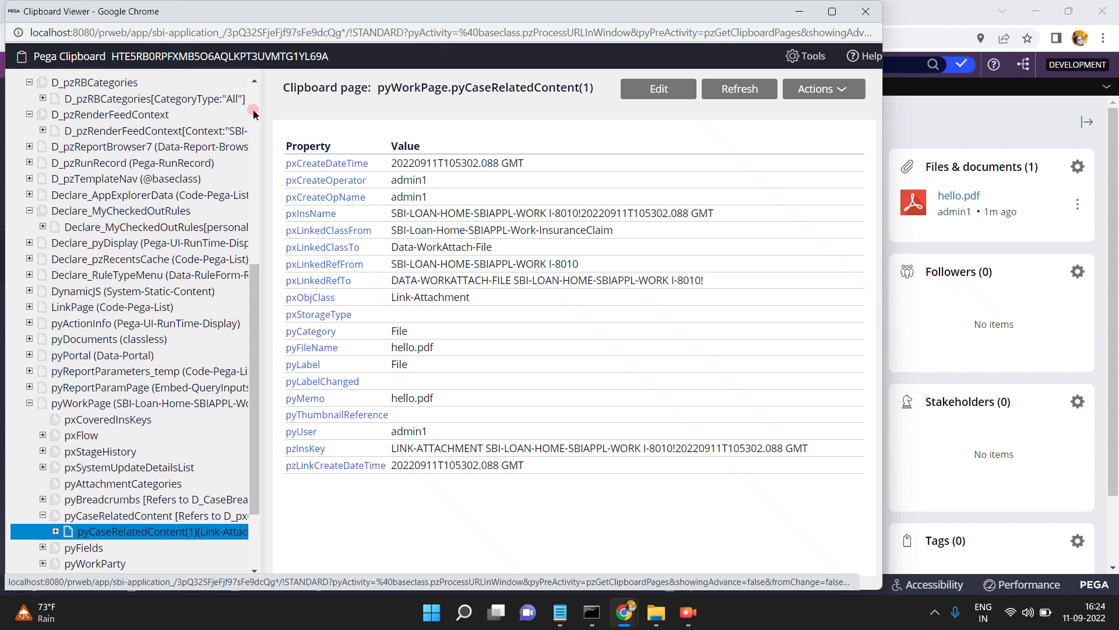
{"action": "left_click", "coordinate": [253, 108]}
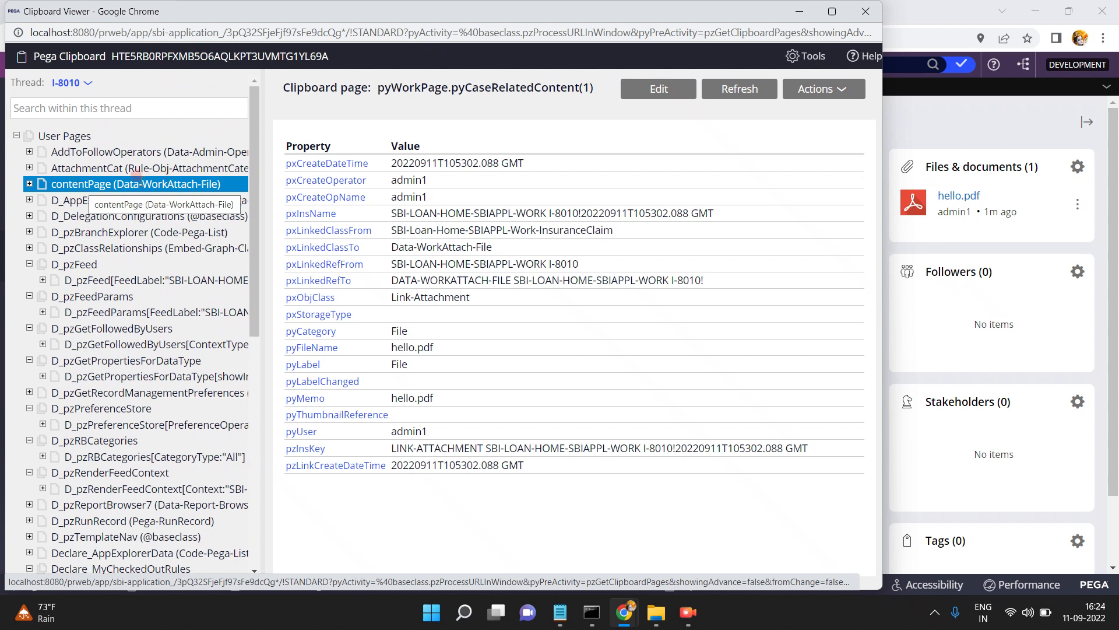
{"action": "left_click", "coordinate": [111, 183]}
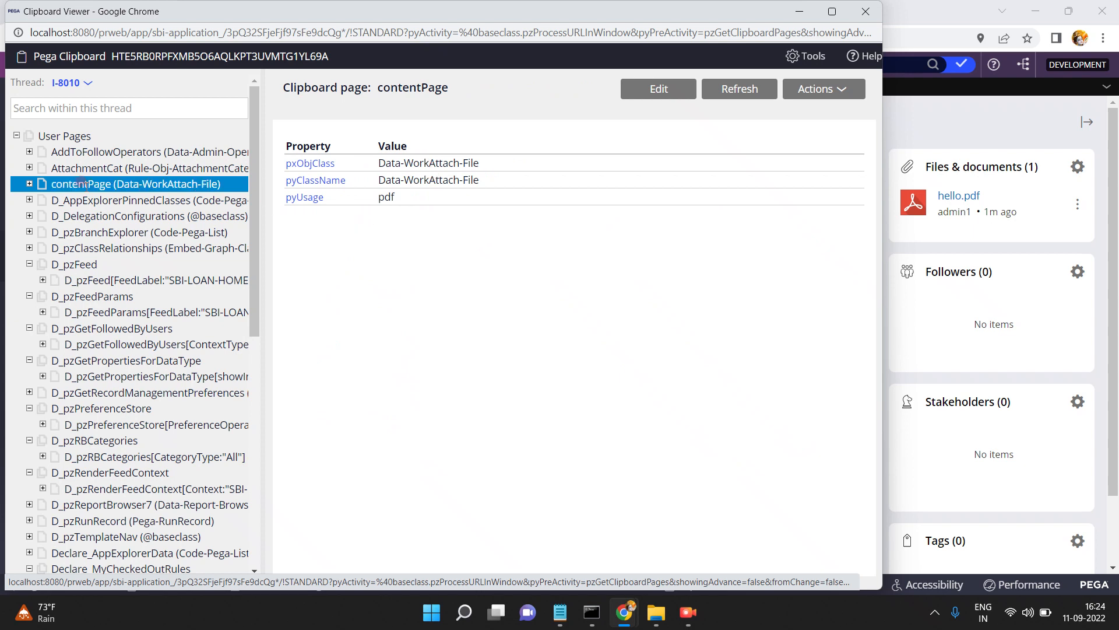
{"action": "left_click", "coordinate": [30, 184]}
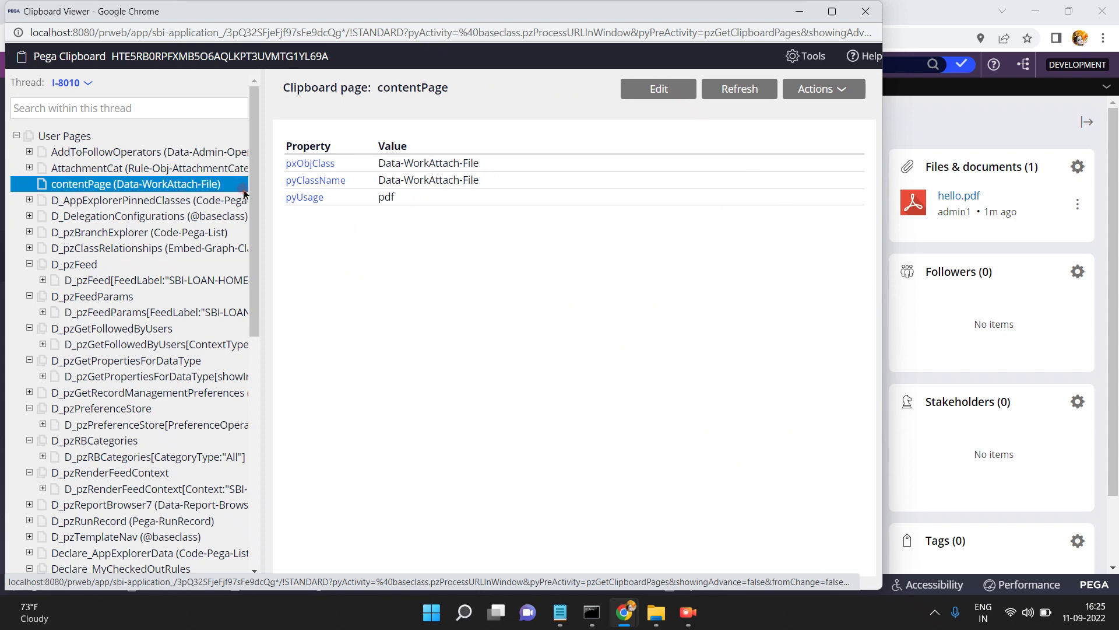
- Return to pyWorkPage's pyCaseRelatedContent(1) page and review its pxLinkedRefTo value
{"action": "left_click_drag", "start_coordinate": [250, 207], "coordinate": [250, 207]}
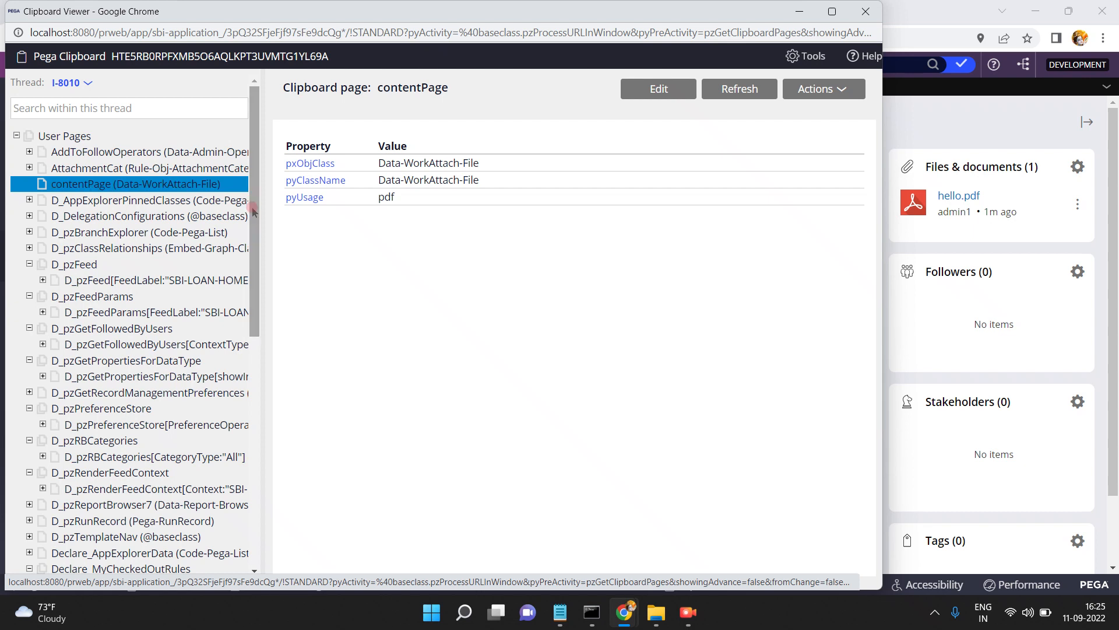
{"action": "left_click", "coordinate": [256, 242]}
{"action": "left_click_drag", "start_coordinate": [256, 245], "coordinate": [264, 456]}
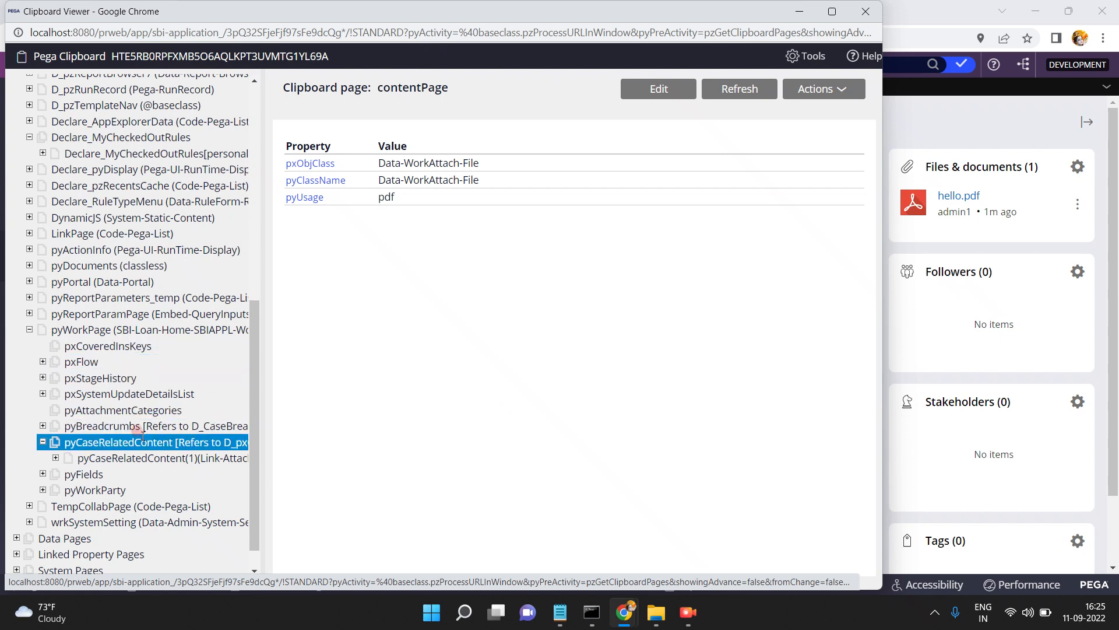
{"action": "left_click", "coordinate": [143, 456]}
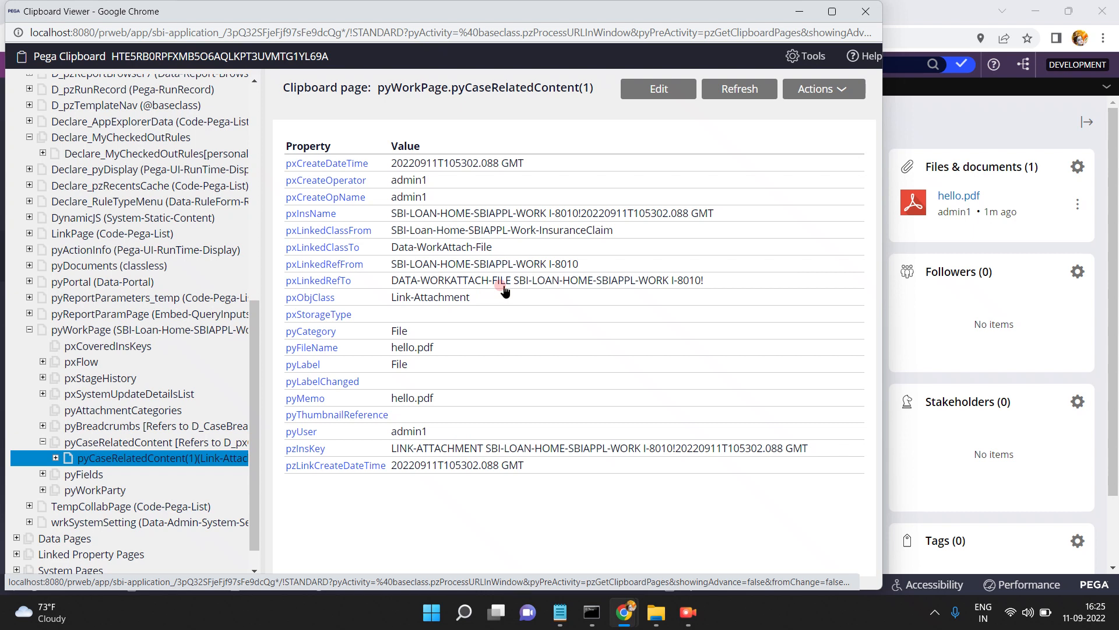
- Return to the createacaseusingact activity and open the MapAttachmentFile data transform referenced in step 6
{"action": "left_click", "coordinate": [799, 11]}
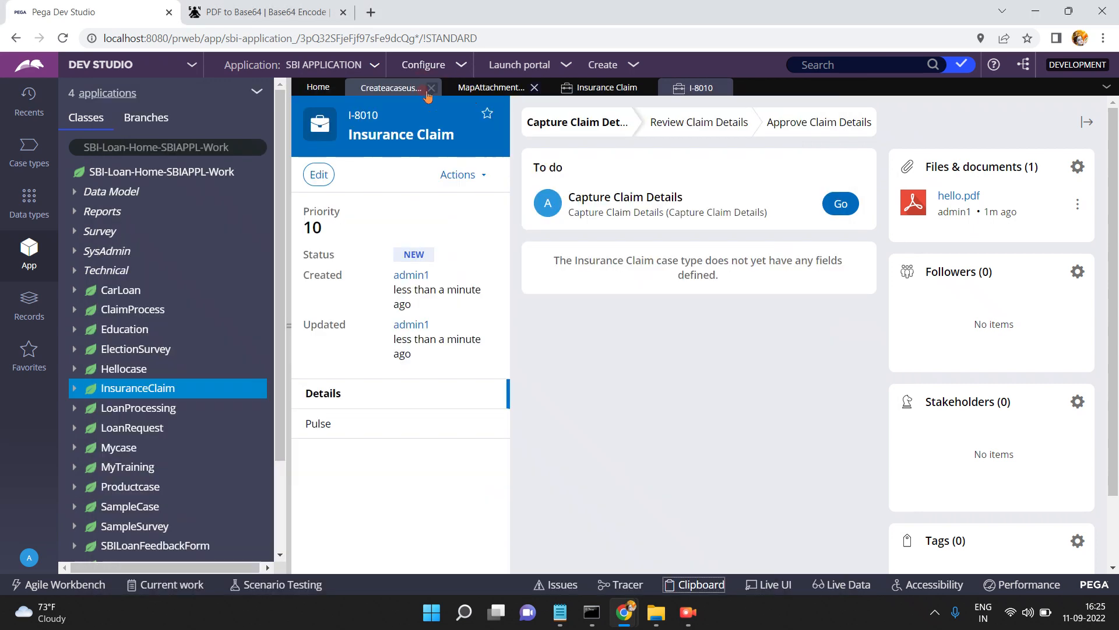
{"action": "left_click", "coordinate": [382, 89]}
{"action": "left_click", "coordinate": [479, 279]}
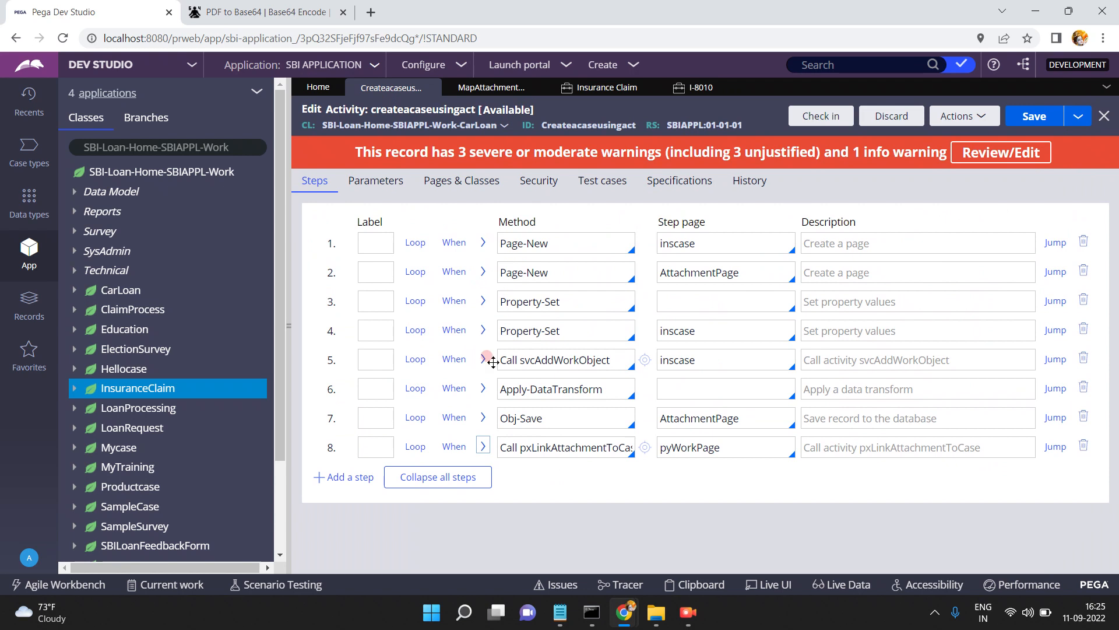
{"action": "left_click", "coordinate": [481, 388]}
{"action": "left_click", "coordinate": [587, 479]}
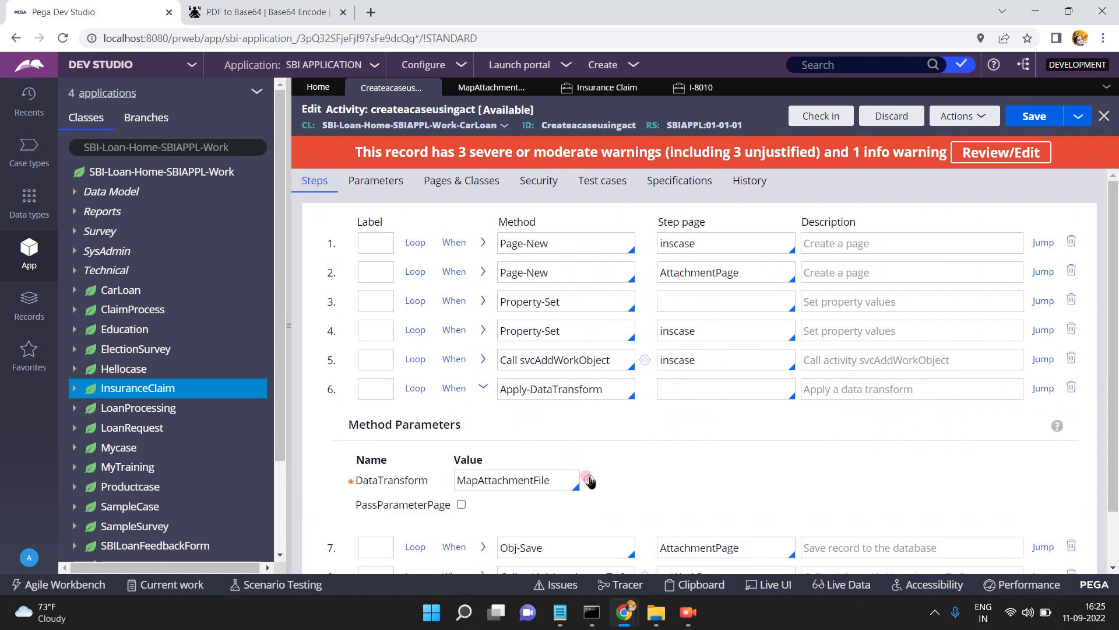
{"action": "left_click", "coordinate": [588, 478]}
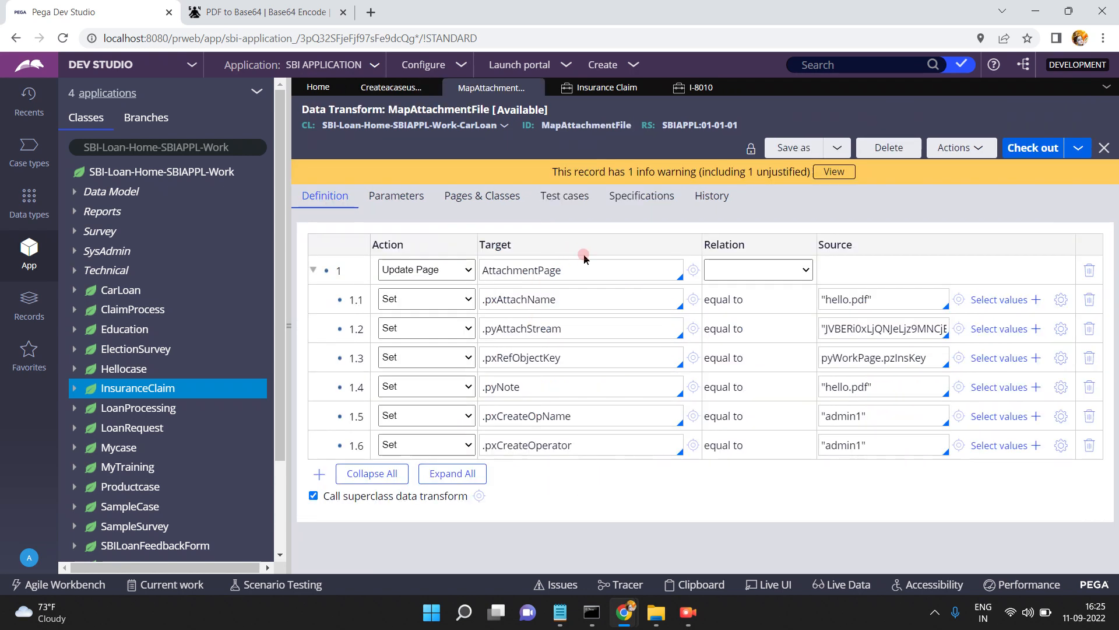
- Collapse the class explorer to widen the MapAttachmentFile data transform and check the rule out for editing
{"action": "double_click", "coordinate": [293, 328]}
{"action": "left_click", "coordinate": [287, 324]}
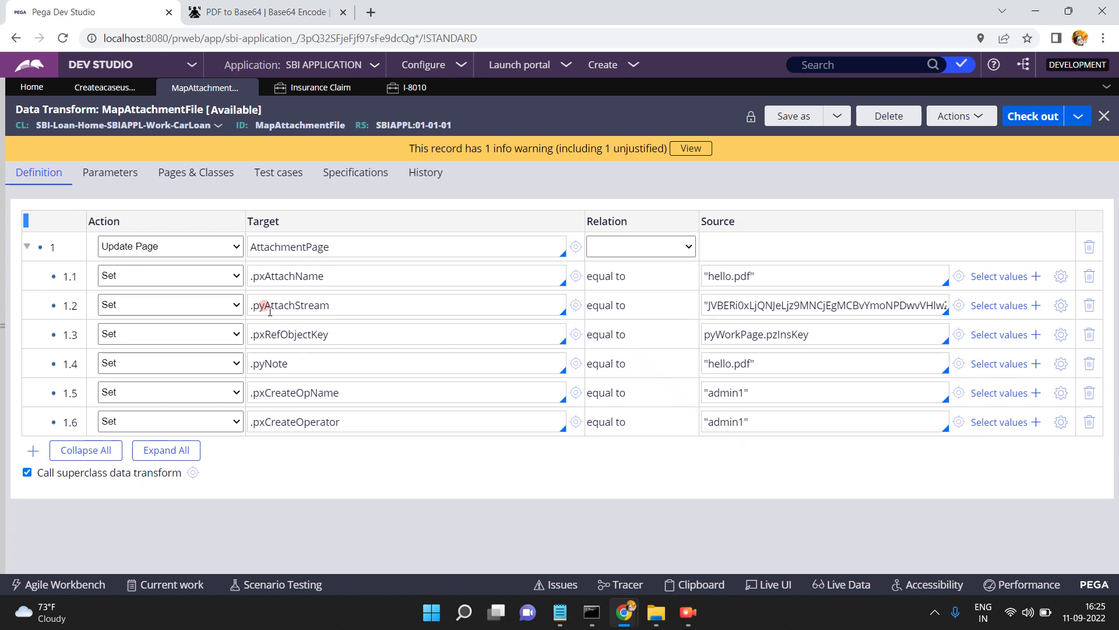
{"action": "left_click", "coordinate": [1040, 118]}
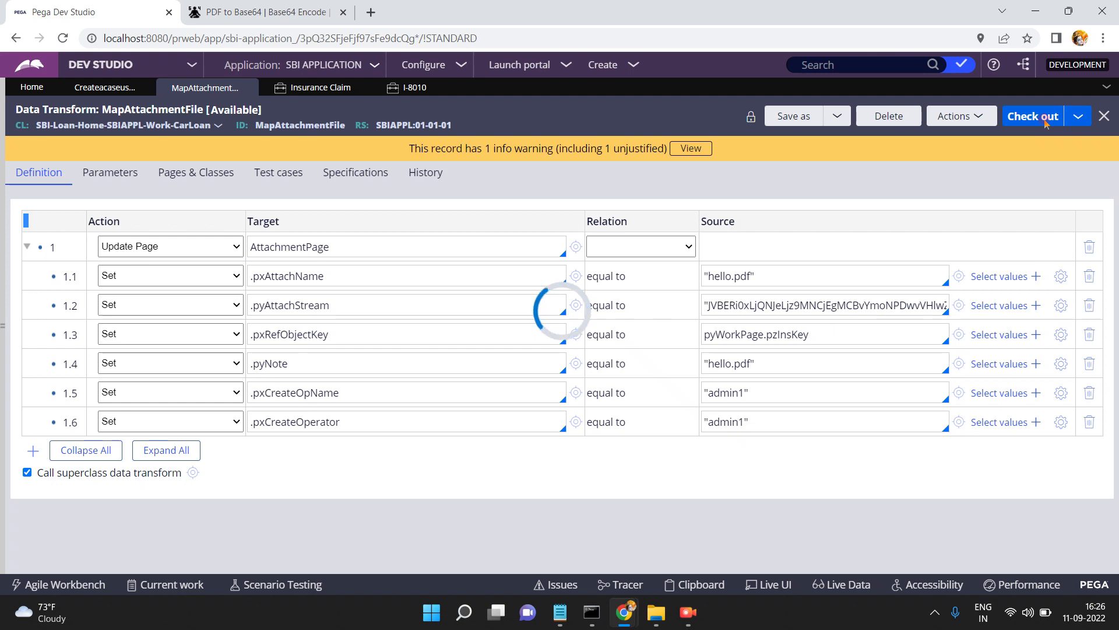
- Set the sources of .pxAttachName and .pyNote to "sbiloan.pdf" in the MapAttachmentFile data transform
{"action": "left_click", "coordinate": [723, 278]}
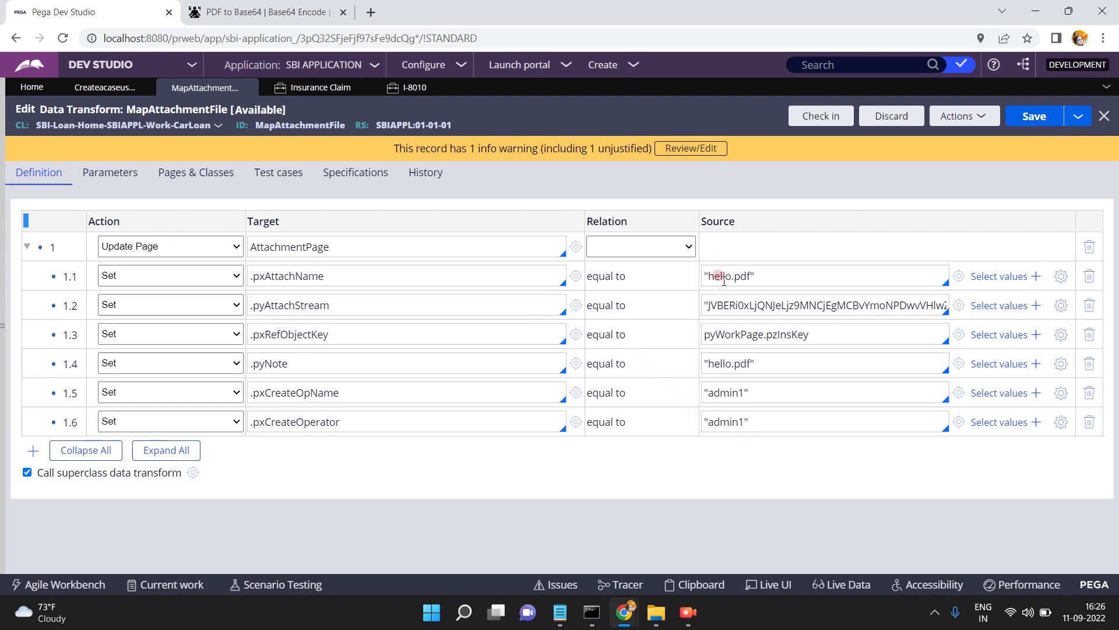
{"action": "double_click", "coordinate": [717, 279]}
{"action": "type", "text": "shiloan"}
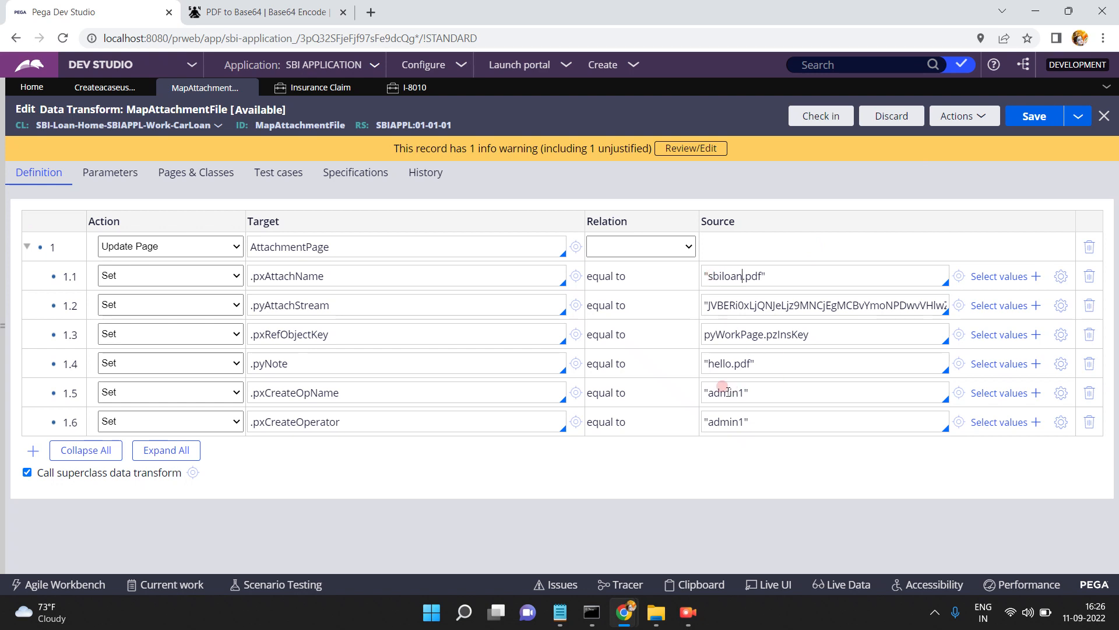
{"action": "double_click", "coordinate": [714, 363]}
{"action": "type", "text": "sbiloan"}
- Clear the source value of .pyAttachStream in the MapAttachmentFile data transform
{"action": "left_click", "coordinate": [781, 306]}
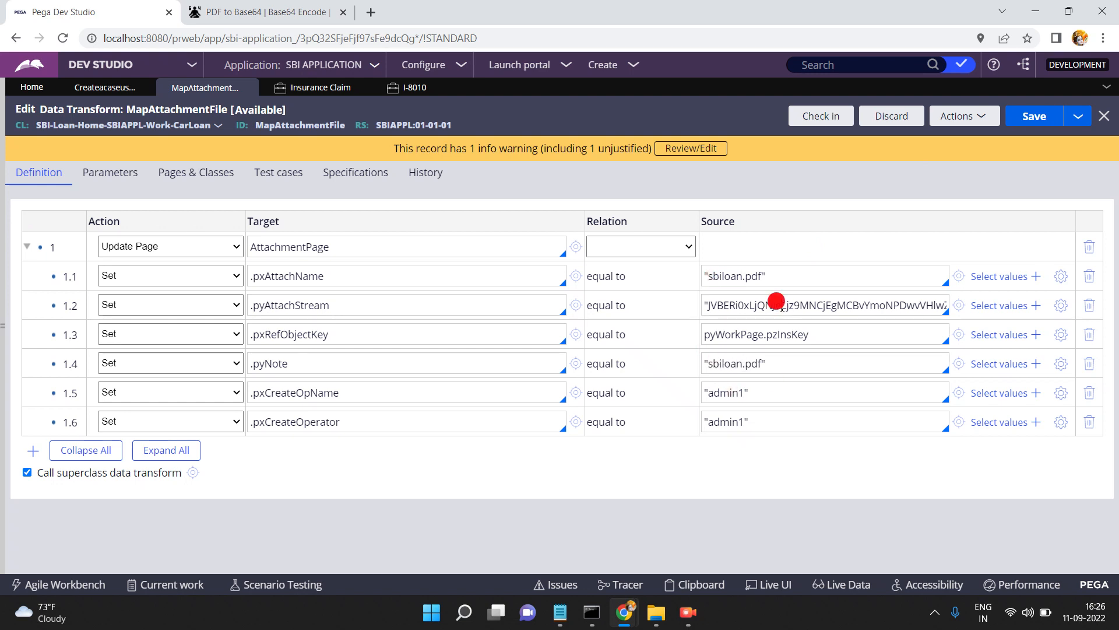
{"action": "triple_click", "coordinate": [781, 305]}
{"action": "key", "text": "BackSpace"}
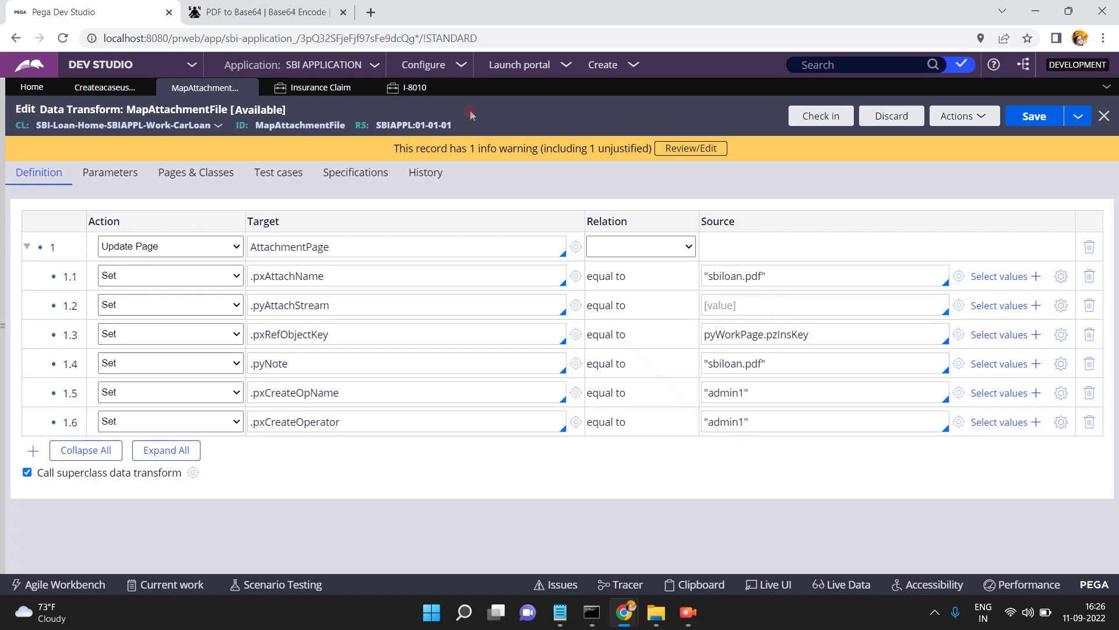
- Start a file selection on the PDF to Base64 converter page and look through the Downloads folder in File Explorer for a PDF to encode
{"action": "left_click", "coordinate": [298, 12]}
{"action": "left_click", "coordinate": [323, 223]}
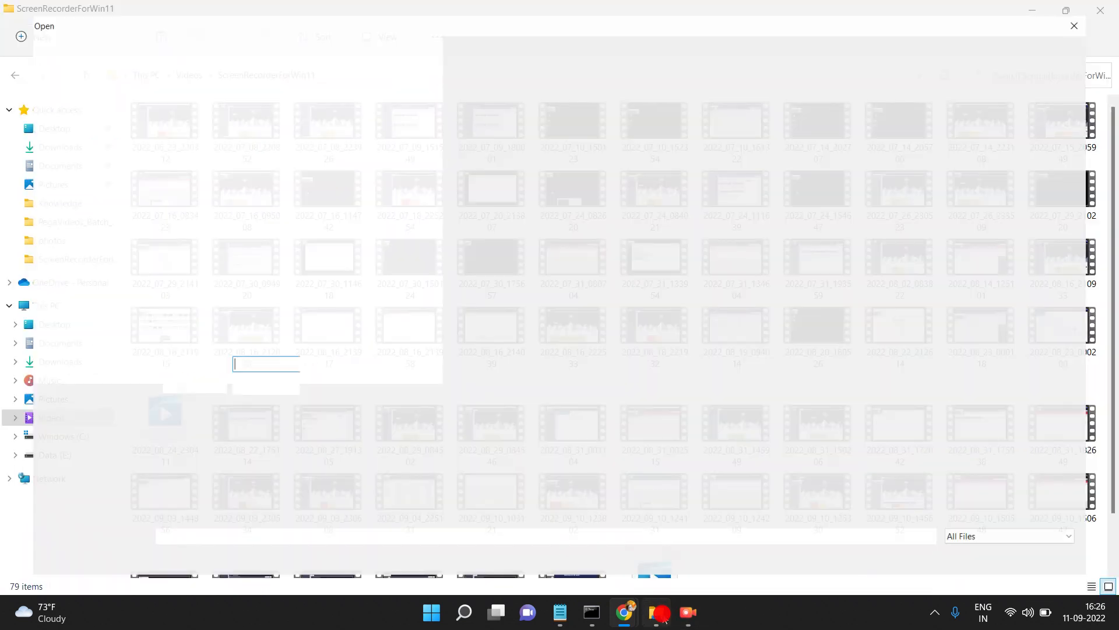
{"action": "left_click", "coordinate": [663, 617]}
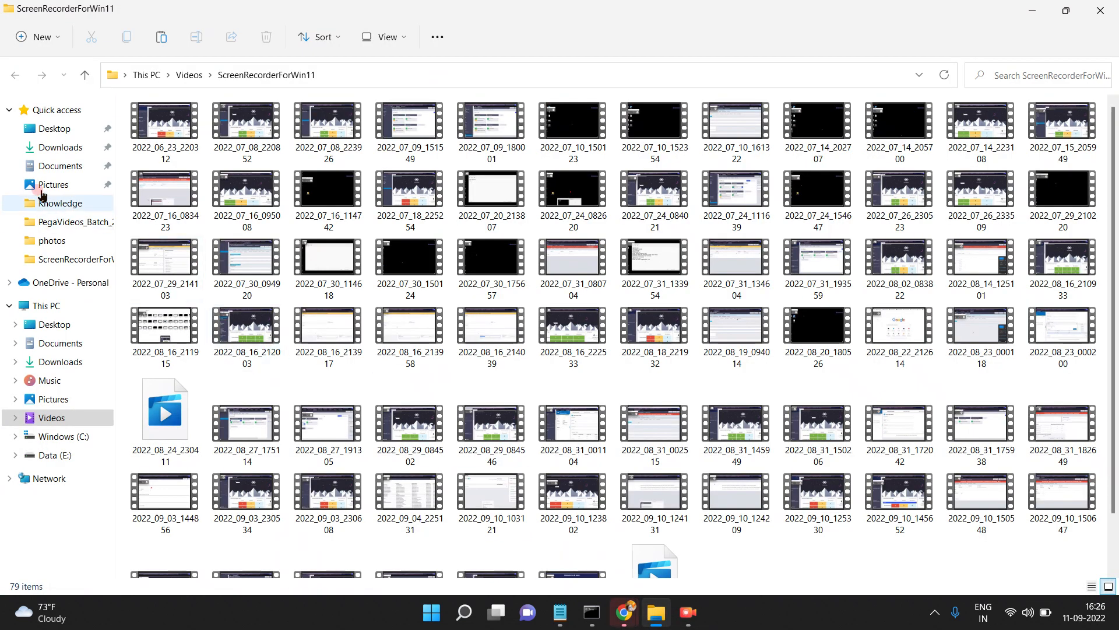
{"action": "left_click", "coordinate": [63, 147]}
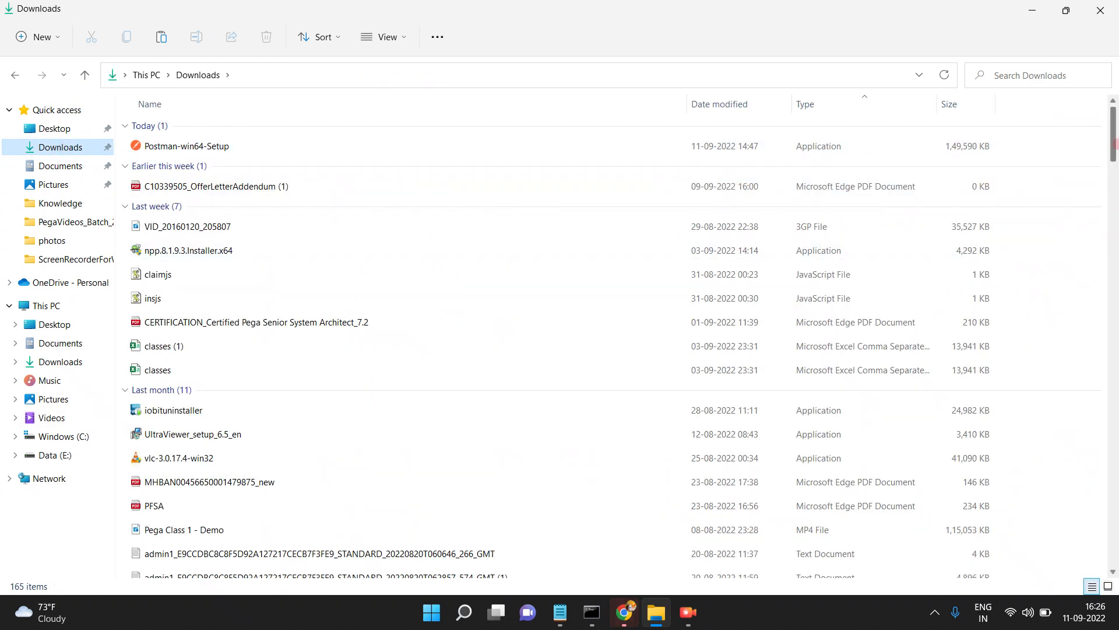
{"action": "left_click_drag", "start_coordinate": [1112, 146], "coordinate": [1115, 304]}
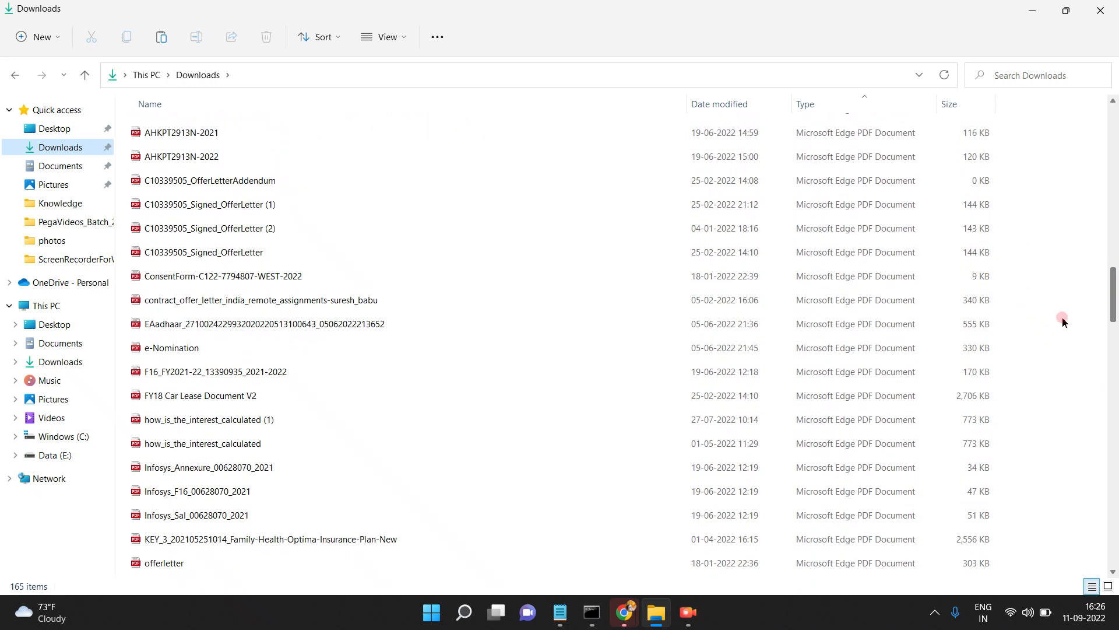
{"action": "left_click_drag", "start_coordinate": [1114, 298], "coordinate": [1115, 74]}
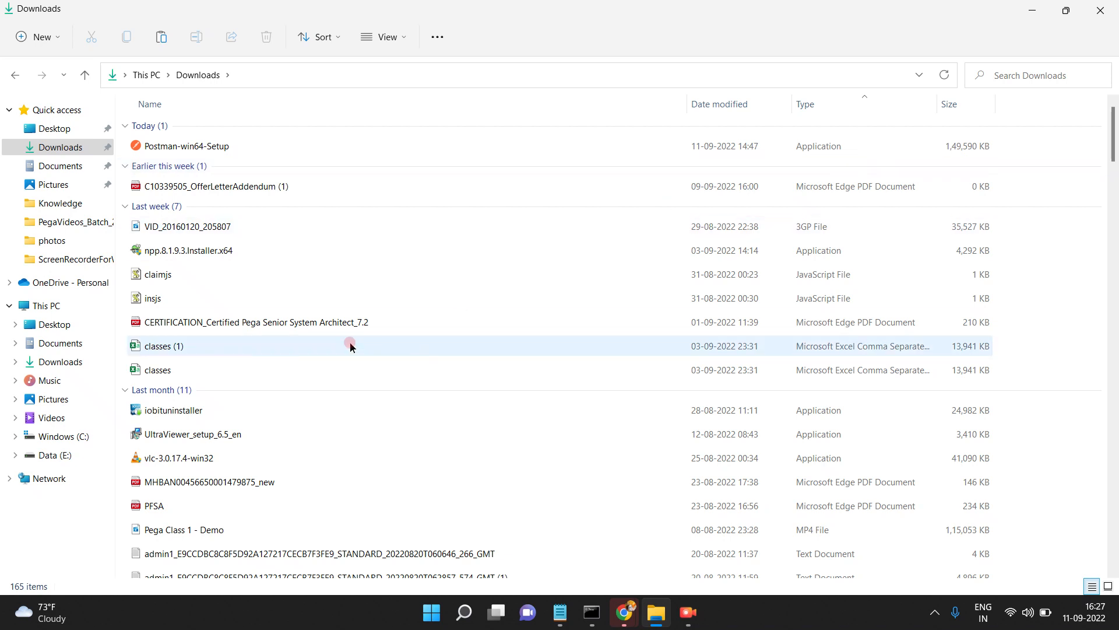
{"action": "left_click_drag", "start_coordinate": [1114, 143], "coordinate": [1114, 254]}
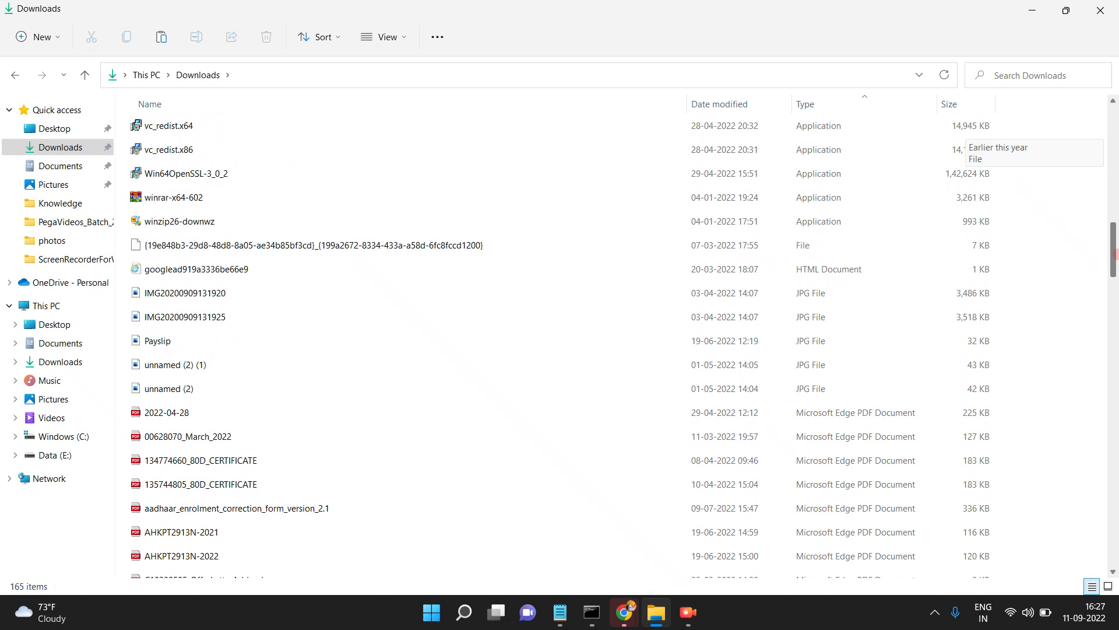
{"action": "left_click_drag", "start_coordinate": [1114, 253], "coordinate": [1114, 139]}
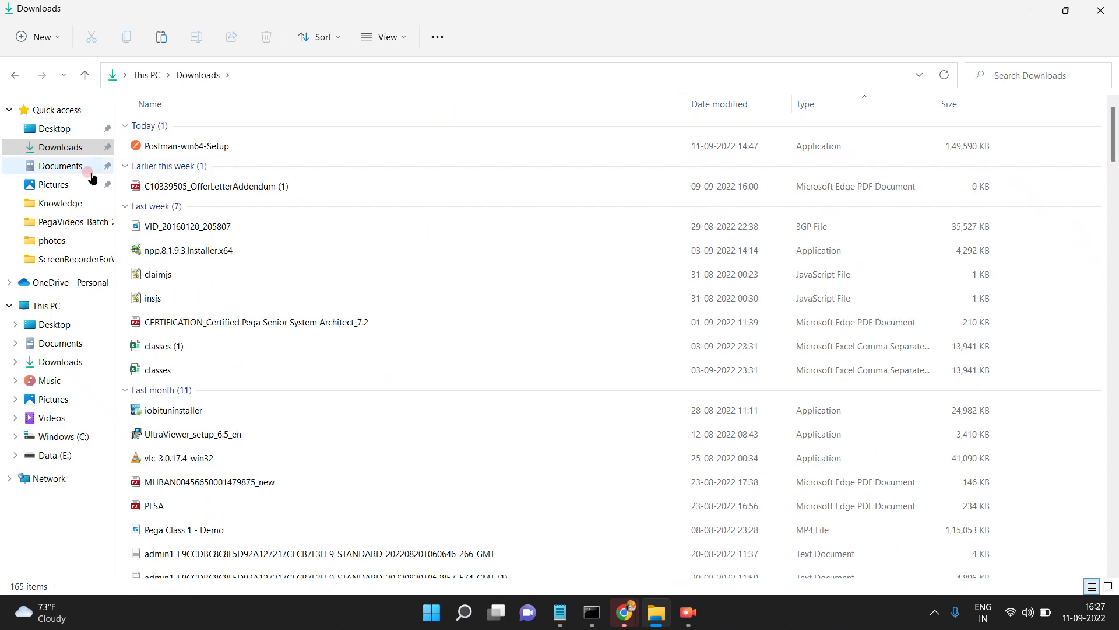
{"action": "left_click", "coordinate": [62, 167]}
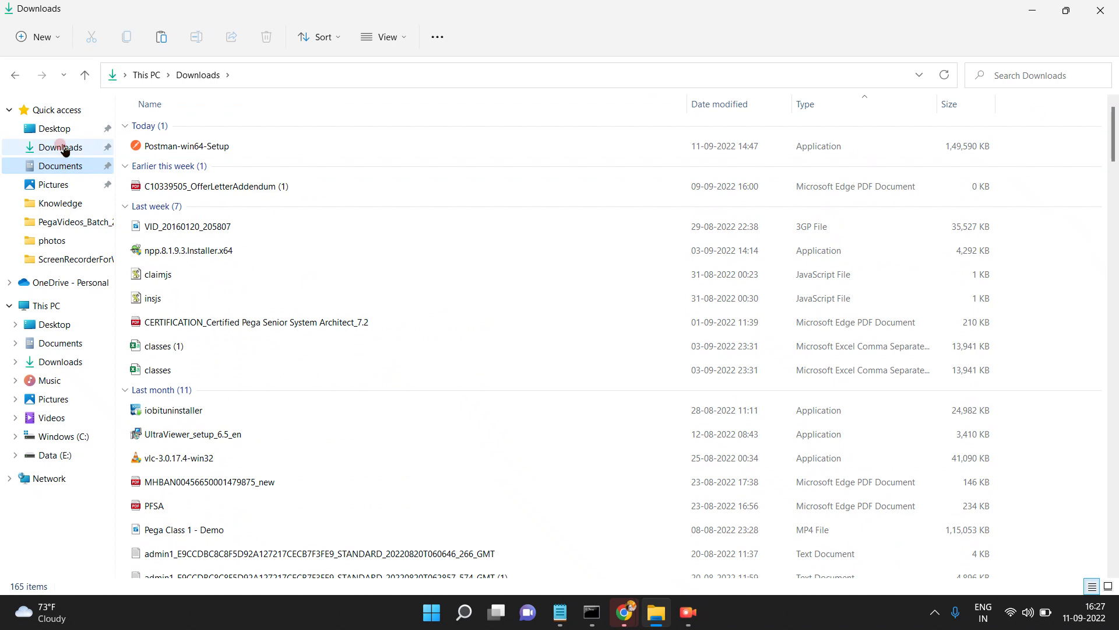
{"action": "left_click", "coordinate": [56, 129]}
- Return to the PDF to Base64 converter in Chrome and cancel the pending file selection
{"action": "mouse_move", "coordinate": [625, 620]}
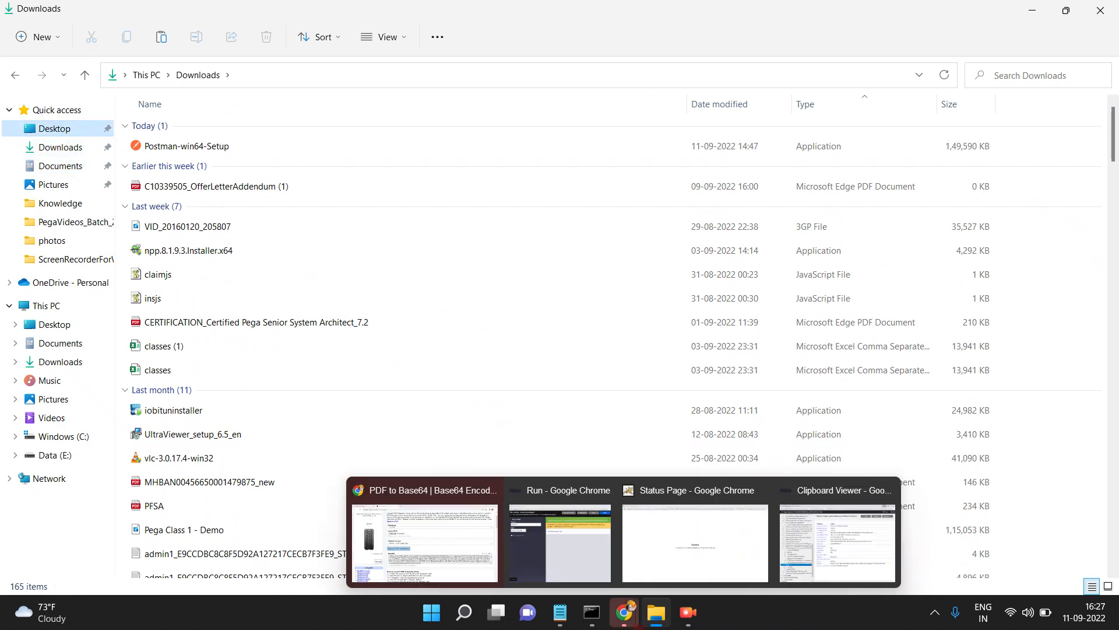
{"action": "left_click", "coordinate": [450, 533]}
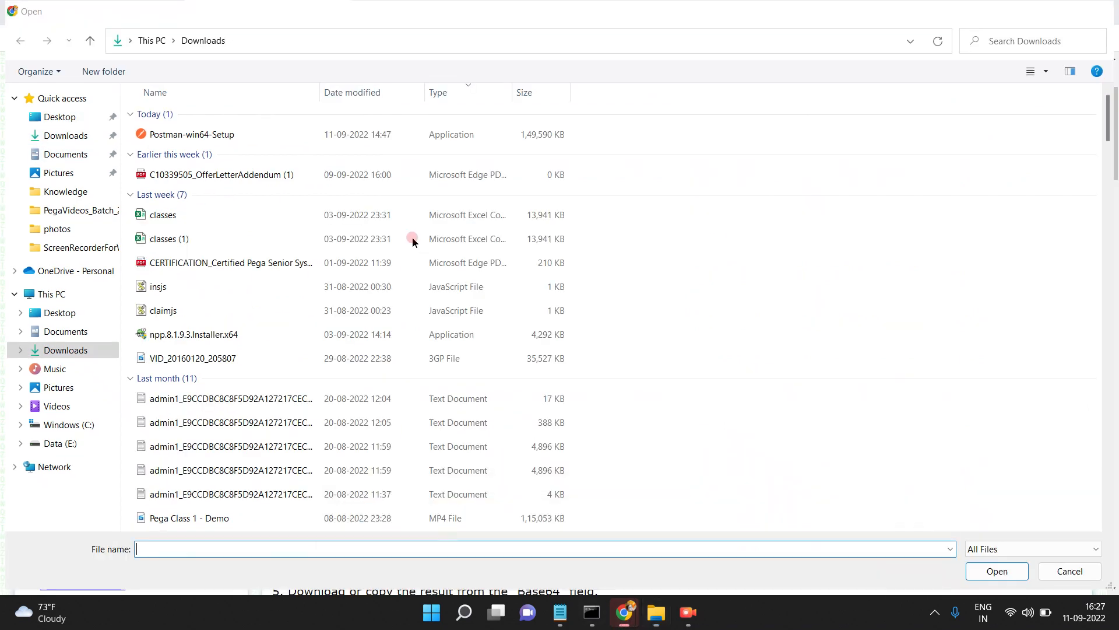
{"action": "mouse_move", "coordinate": [624, 613]}
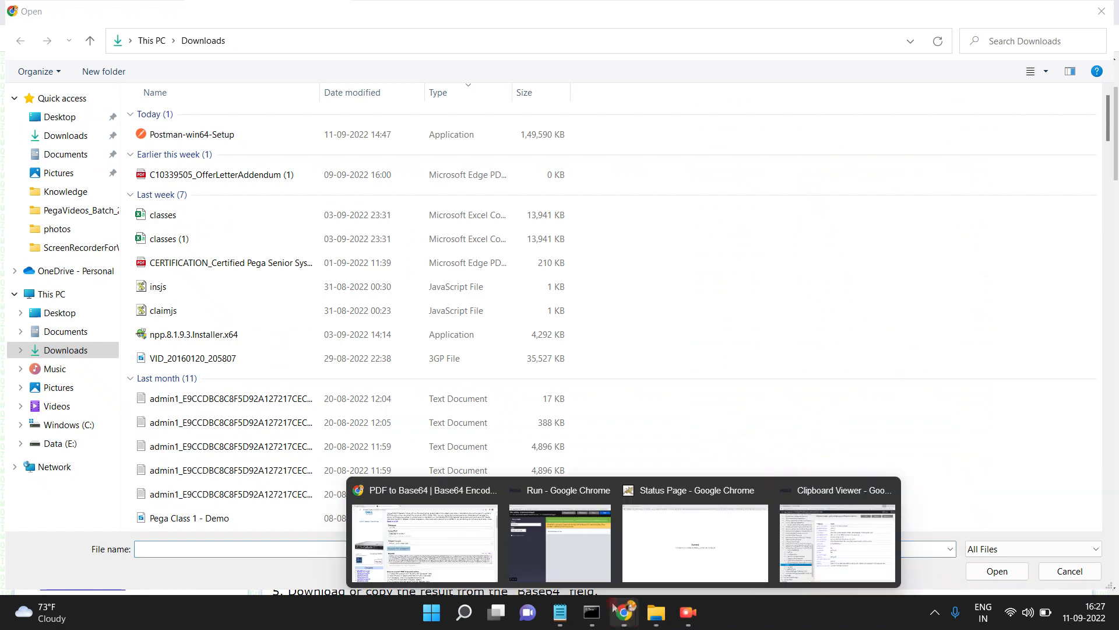
{"action": "left_click", "coordinate": [475, 560]}
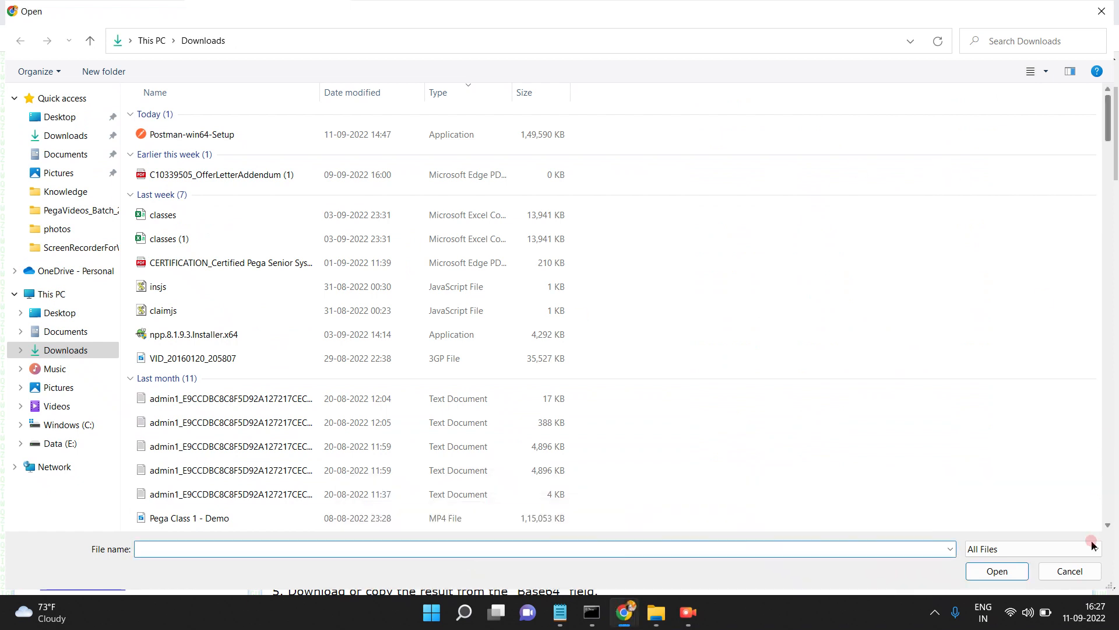
{"action": "left_click", "coordinate": [1074, 572]}
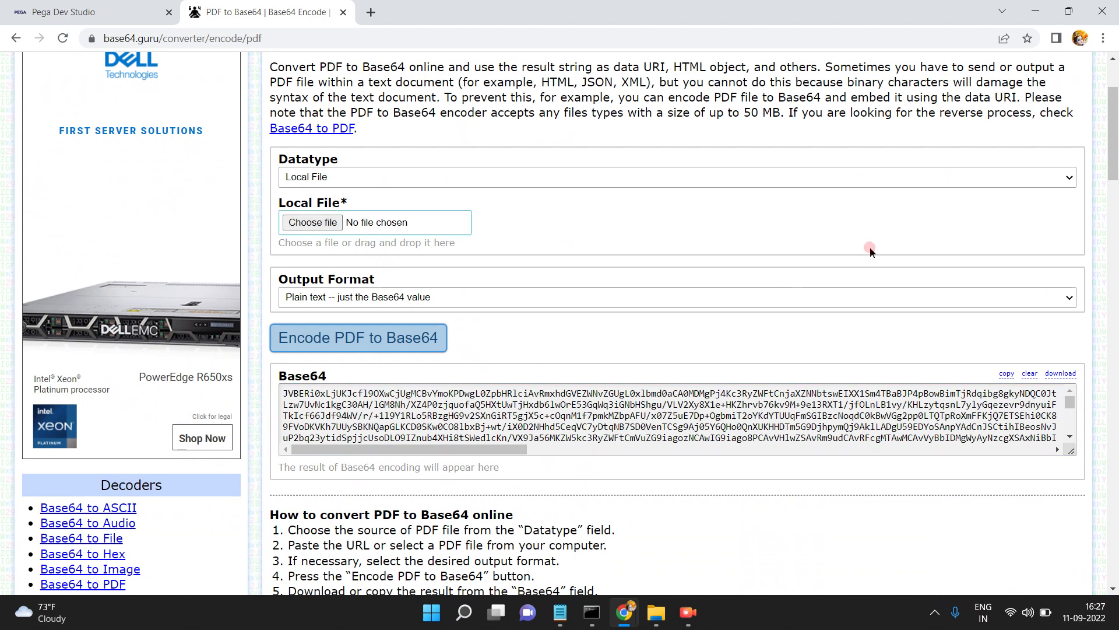
{"action": "left_click_drag", "start_coordinate": [1112, 143], "coordinate": [1110, 119]}
{"action": "left_click_drag", "start_coordinate": [1037, 55], "coordinate": [1032, 54]}
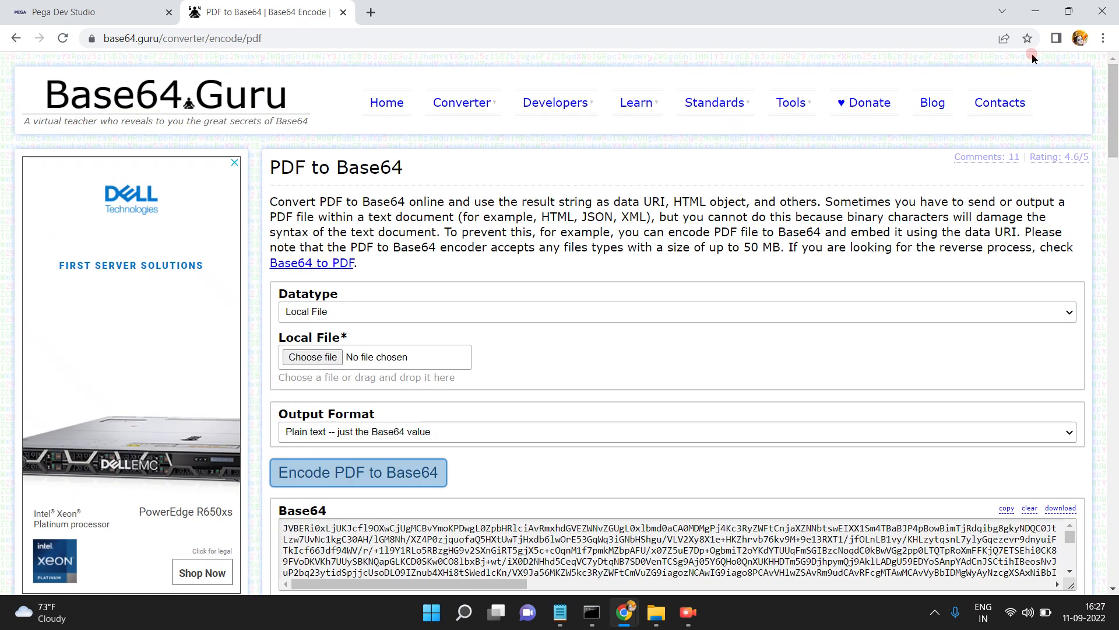
- Search Google for "sample pdf" in a new browser tab
{"action": "left_click", "coordinate": [373, 12]}
{"action": "left_click", "coordinate": [373, 14]}
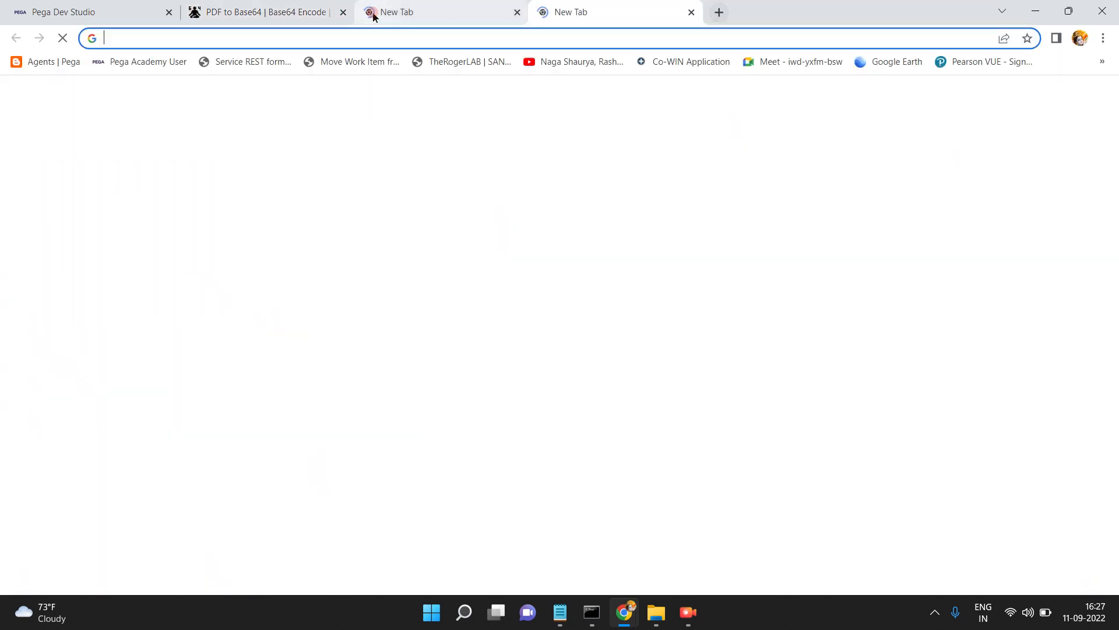
{"action": "left_click", "coordinate": [517, 13]}
{"action": "left_click", "coordinate": [286, 16]}
{"action": "left_click", "coordinate": [437, 14]}
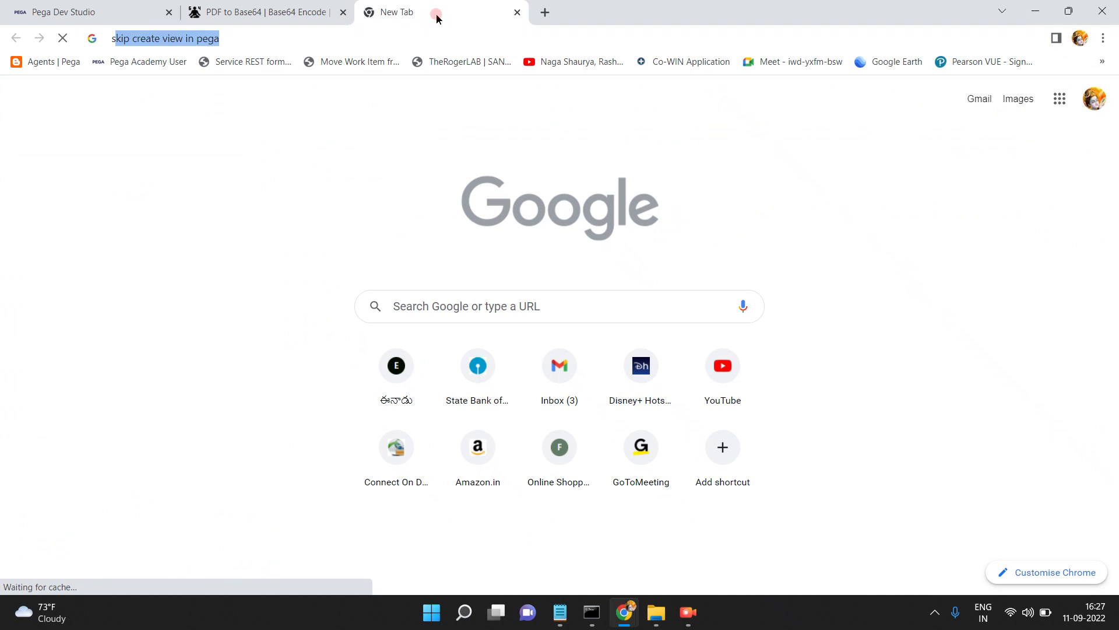
{"action": "type", "text": "sample pdf"}
{"action": "key", "text": "Return"}
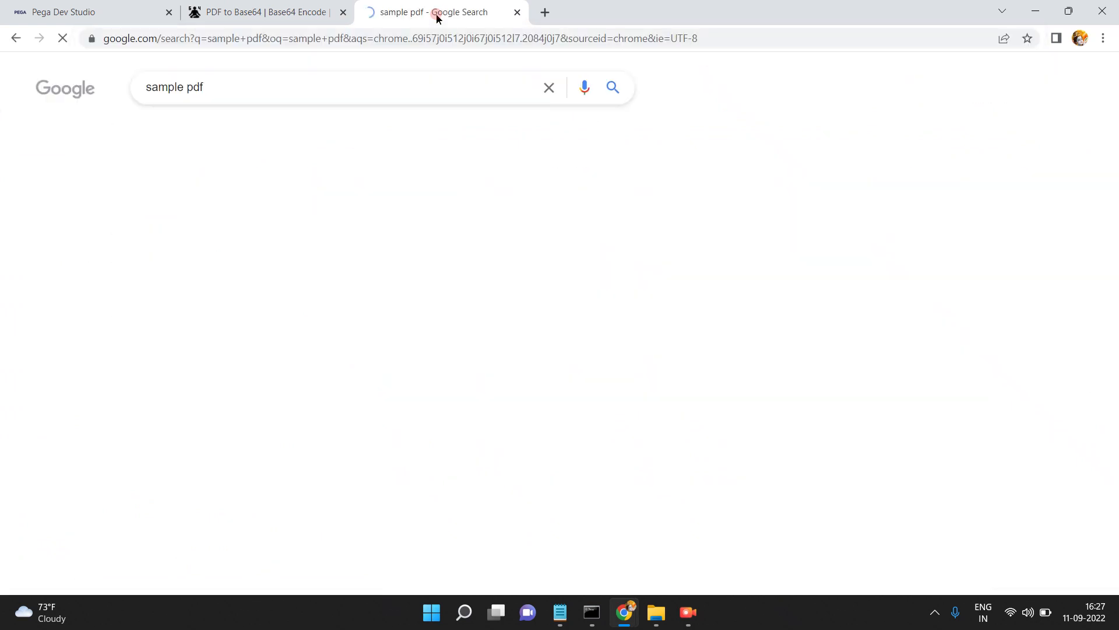
- Open the africau.edu sample.pdf result and save the PDF to the Desktop as "sample"
{"action": "left_click", "coordinate": [225, 216]}
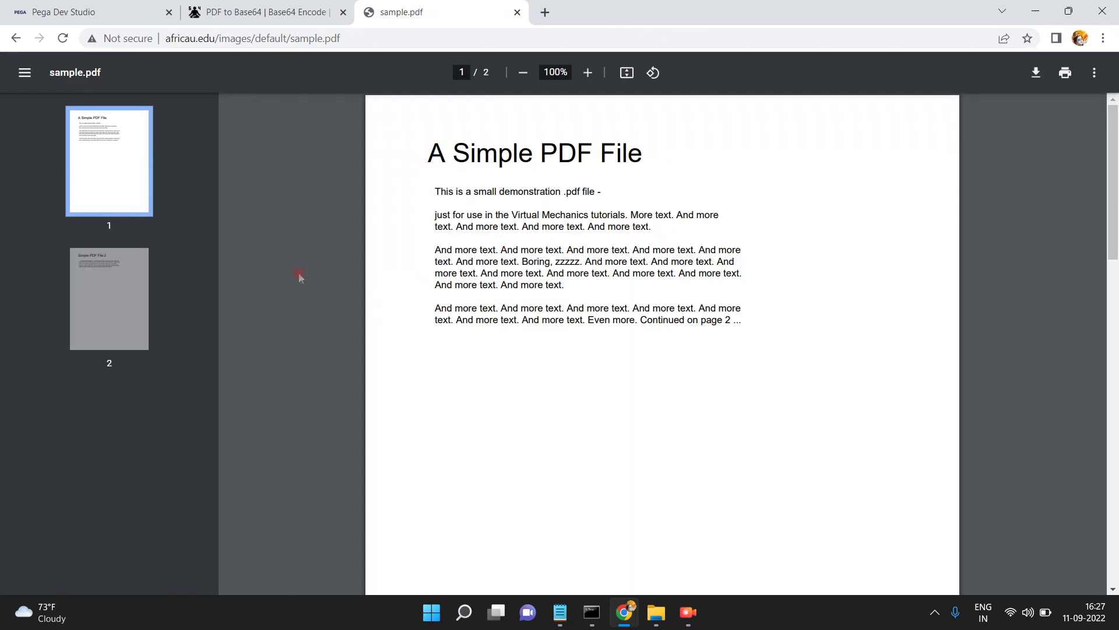
{"action": "left_click", "coordinate": [1036, 74]}
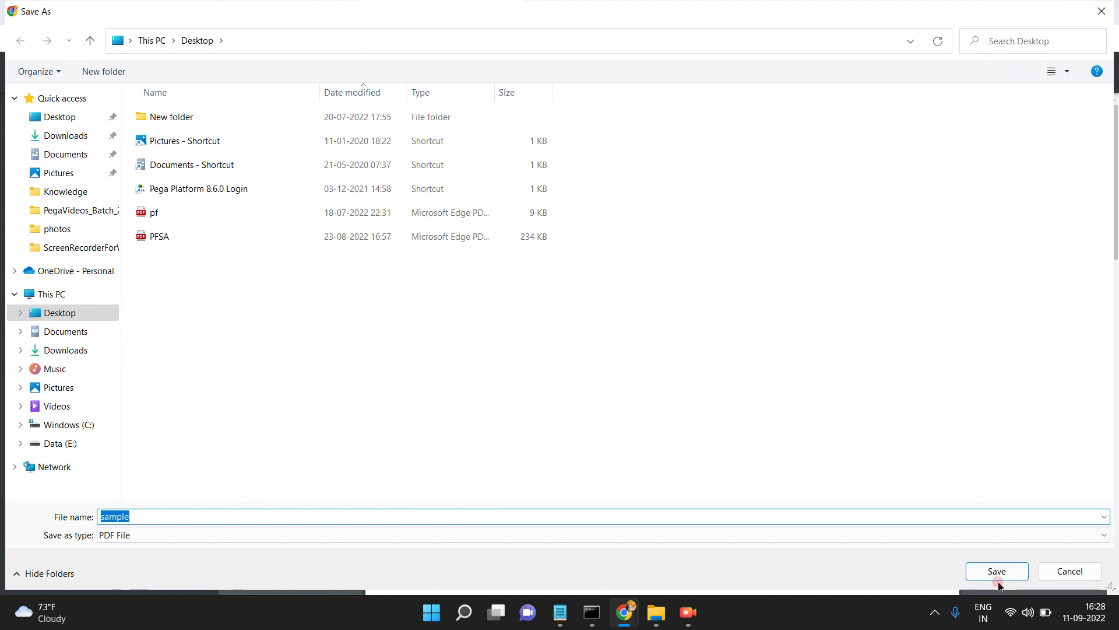
{"action": "left_click", "coordinate": [997, 572]}
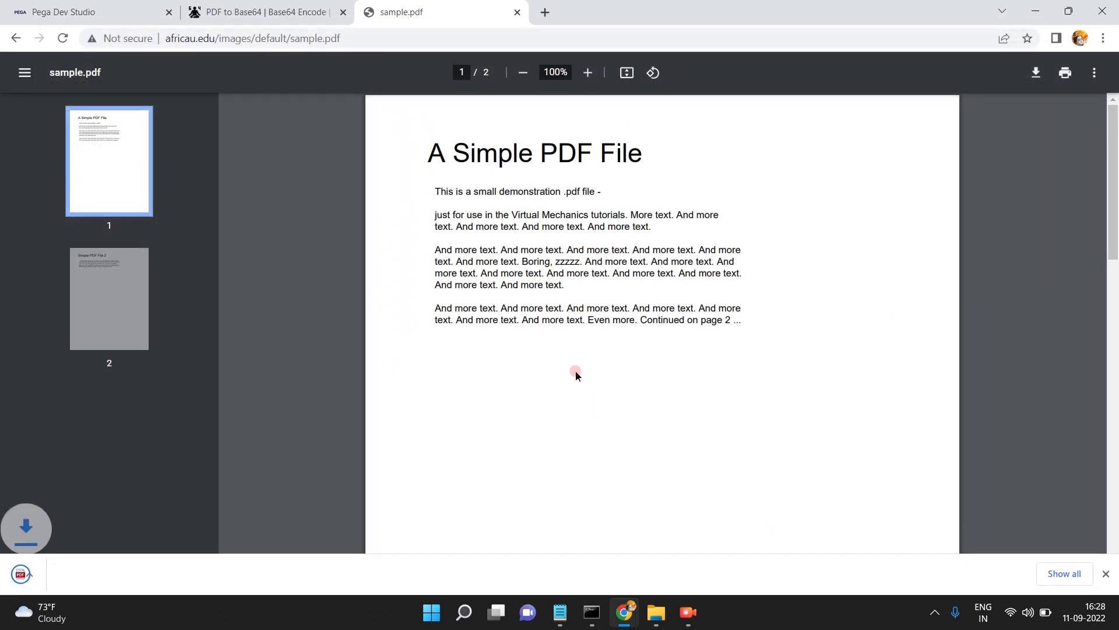
- Choose the sample PDF from the Desktop as the local file in the PDF to Base64 converter
{"action": "left_click", "coordinate": [285, 12]}
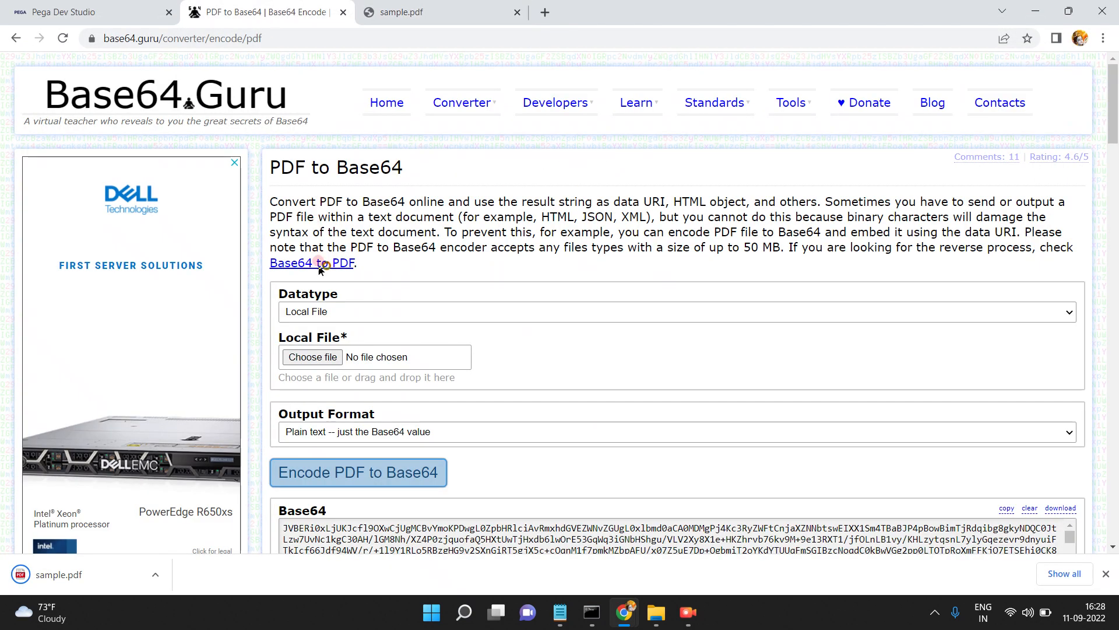
{"action": "left_click", "coordinate": [321, 362]}
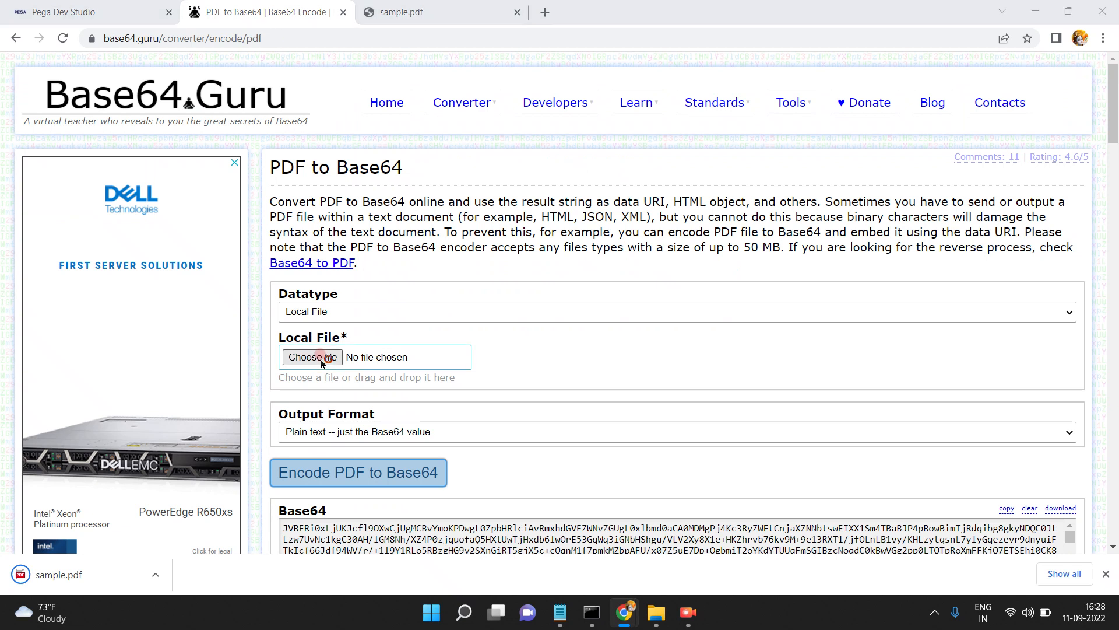
{"action": "left_click", "coordinate": [58, 121]}
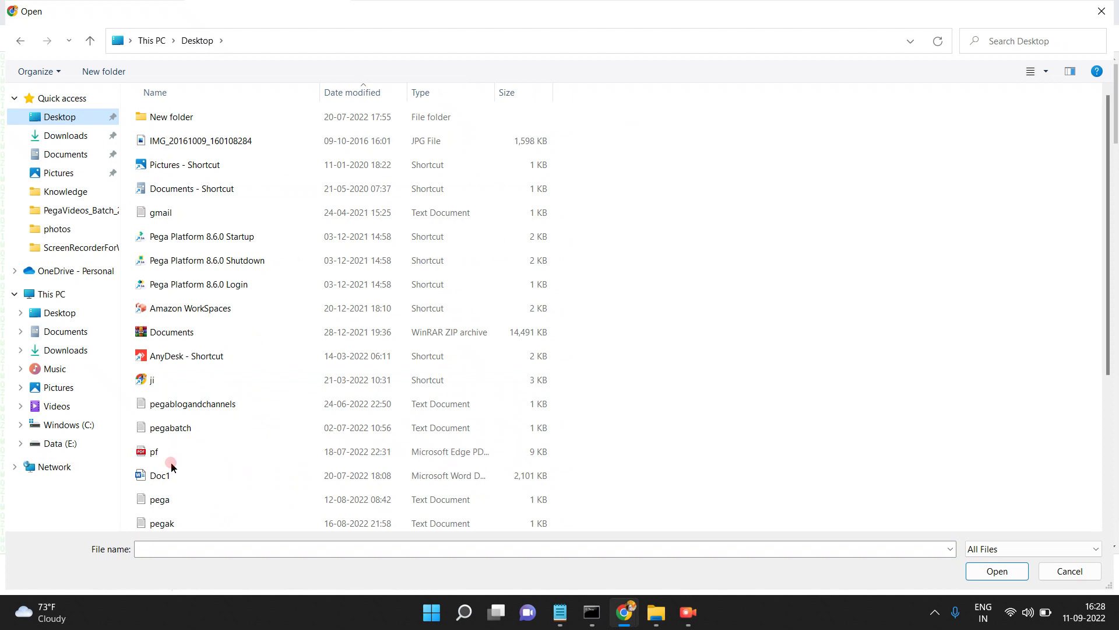
{"action": "left_click_drag", "start_coordinate": [1111, 370], "coordinate": [1112, 501]}
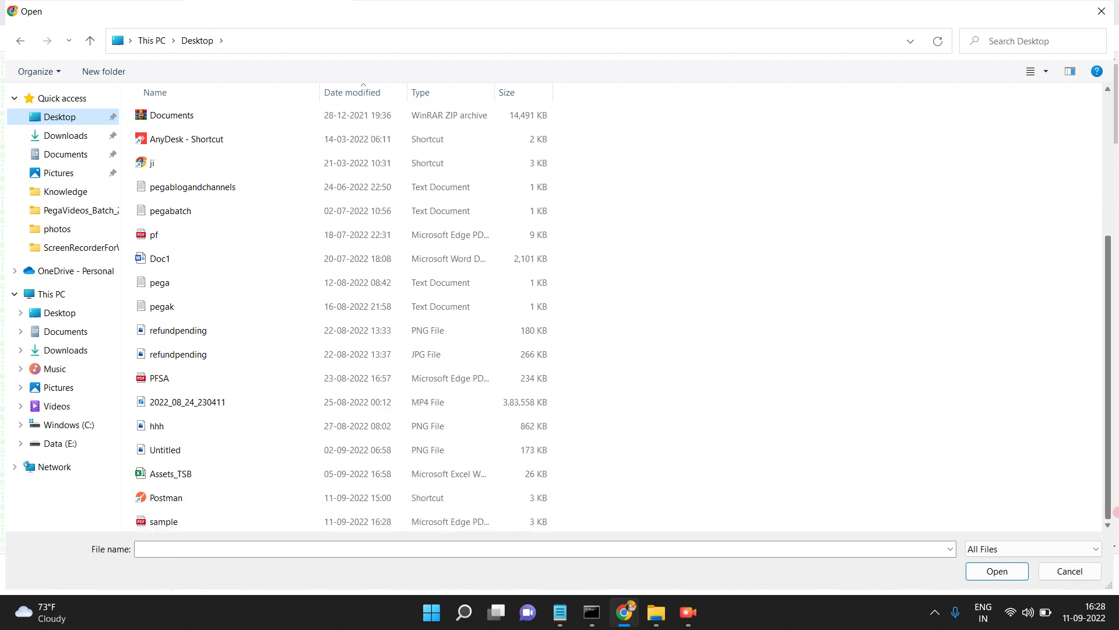
{"action": "left_click", "coordinate": [165, 523]}
{"action": "left_click", "coordinate": [991, 571]}
- Encode sample.pdf to Base64 as plain text and copy the resulting string
{"action": "left_click", "coordinate": [366, 472]}
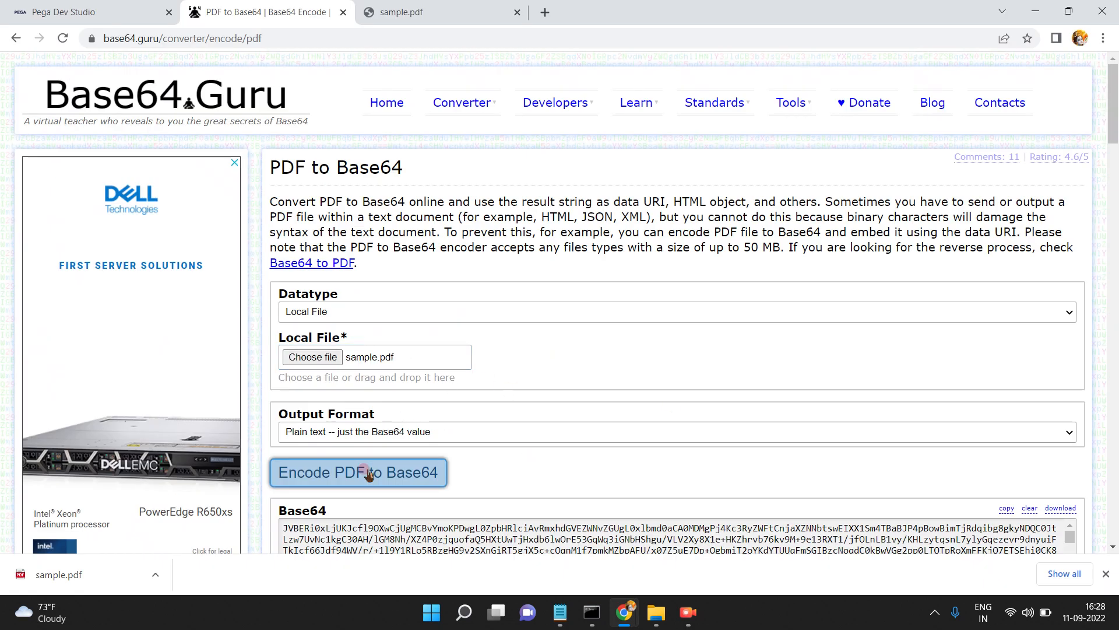
{"action": "left_click_drag", "start_coordinate": [1115, 93], "coordinate": [1115, 122]}
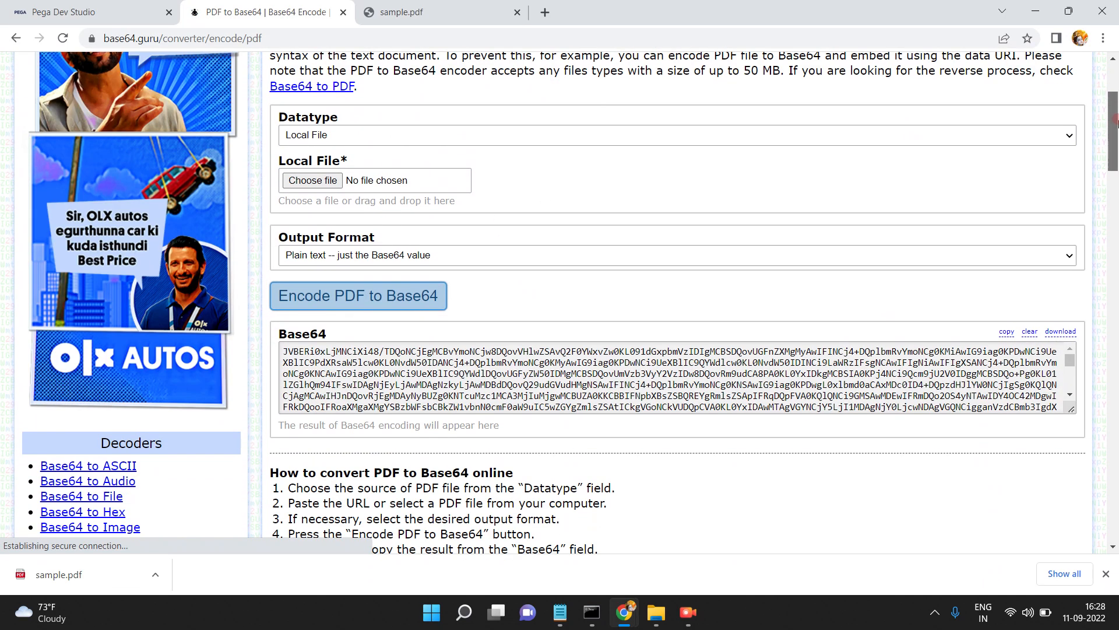
{"action": "left_click", "coordinate": [1006, 330]}
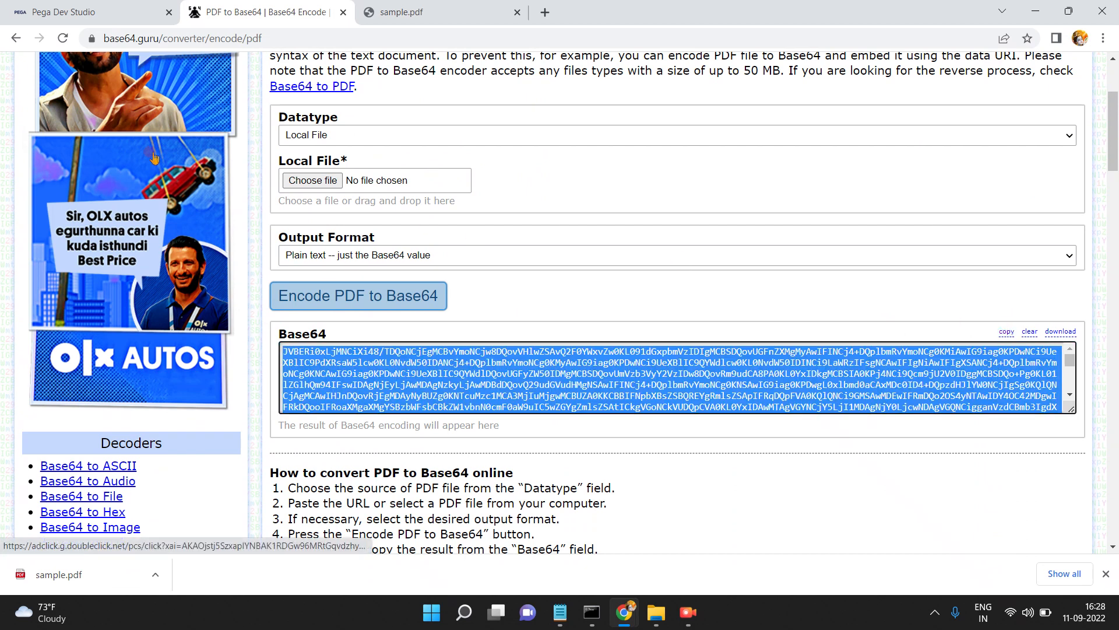
- Paste the copied Base64 string in double quotes as the .pyAttachStream source in MapAttachmentFile and save the data transform
{"action": "left_click", "coordinate": [91, 12]}
{"action": "left_click", "coordinate": [716, 309]}
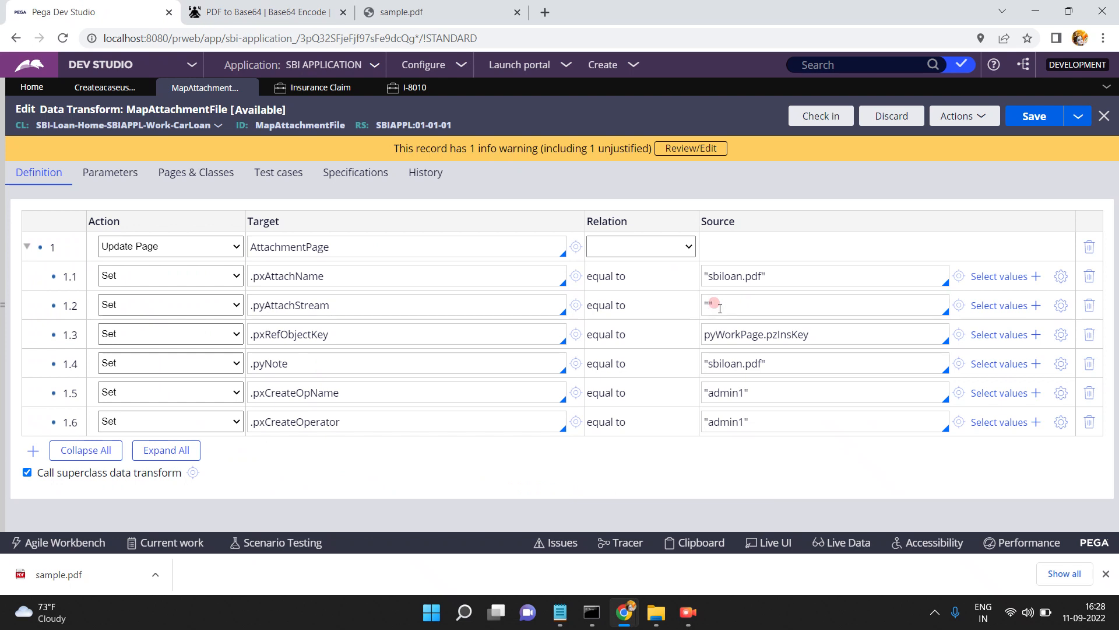
{"action": "type", "text": "\""}
{"action": "key", "text": "ctrl+v"}
{"action": "left_click", "coordinate": [1025, 119]}
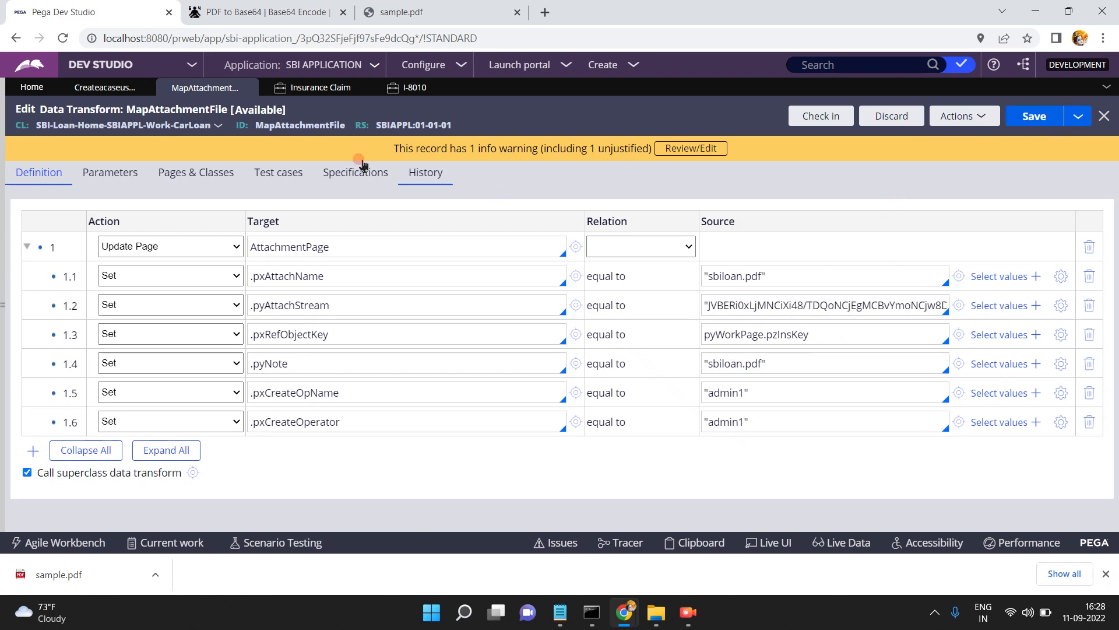
- Return to the createacaseusingact activity and run it with the Standard thread and an empty test page
{"action": "left_click", "coordinate": [110, 88]}
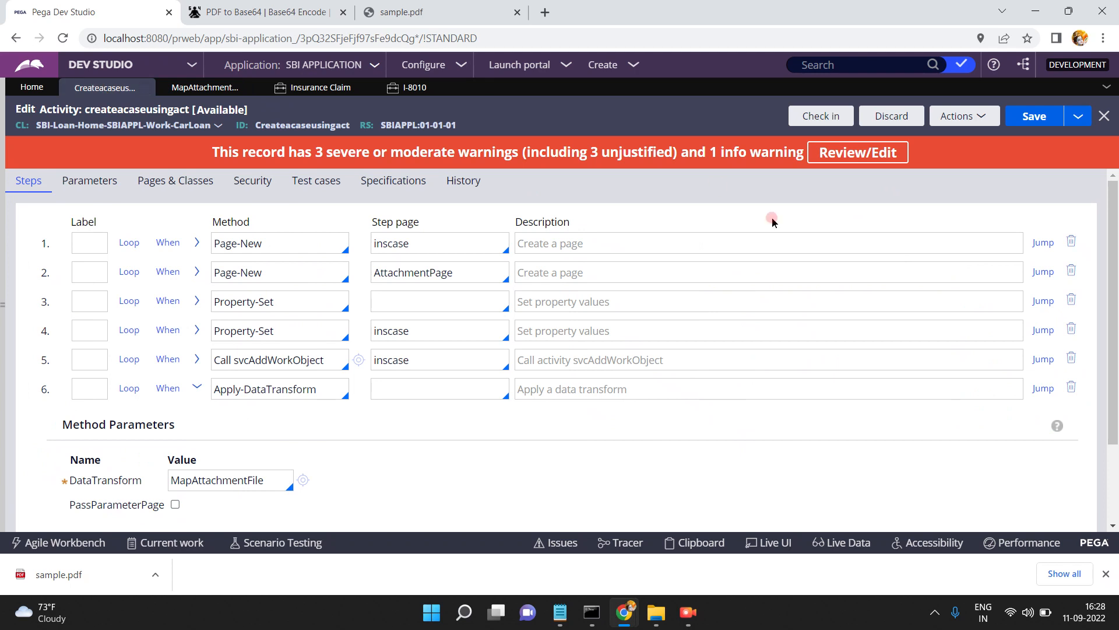
{"action": "left_click", "coordinate": [957, 117]}
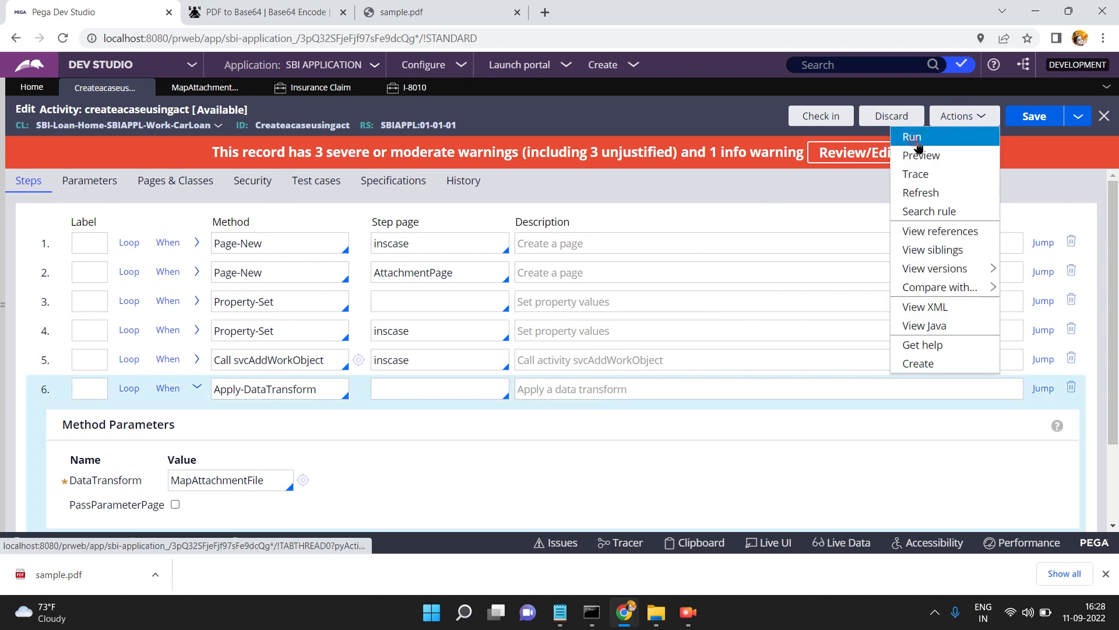
{"action": "left_click", "coordinate": [913, 139]}
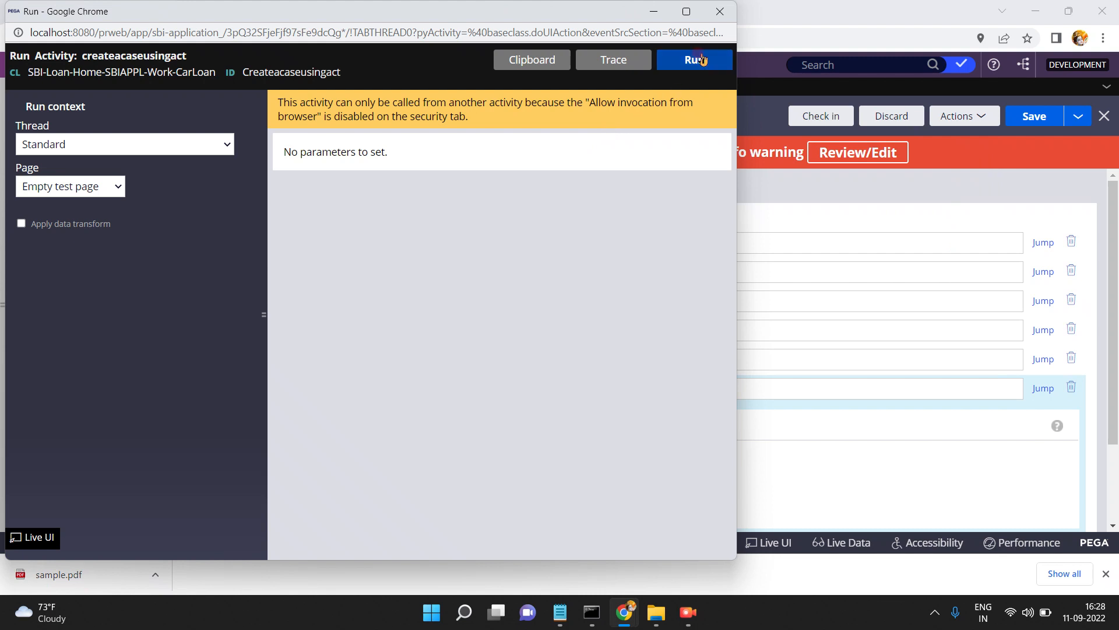
{"action": "left_click", "coordinate": [703, 59]}
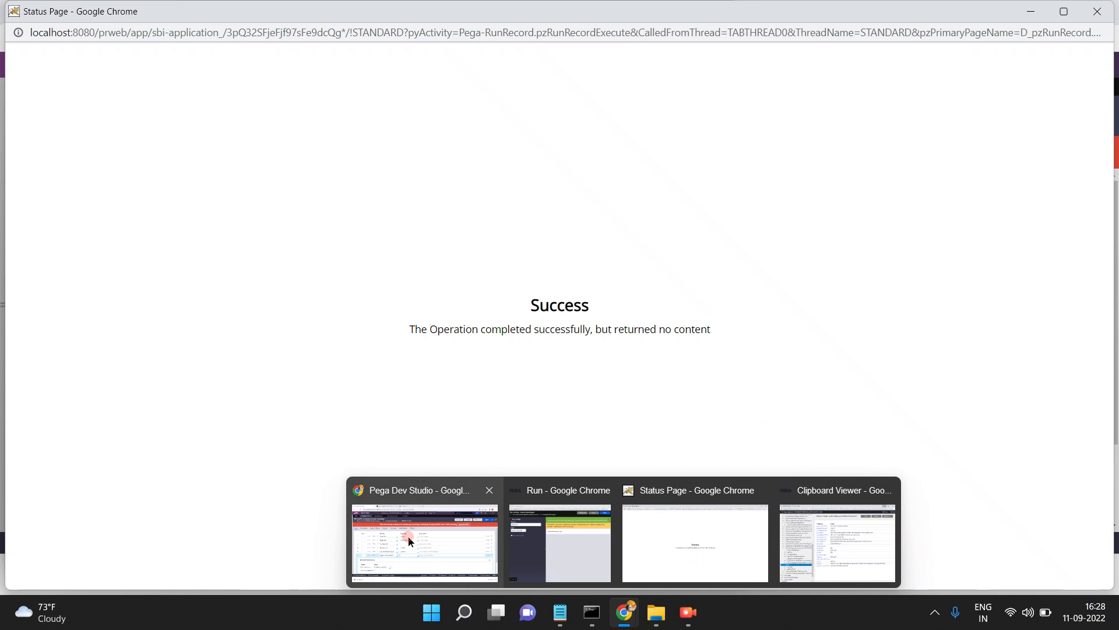
- Refresh the Insurance Claim instances list in Pega Dev Studio and open the most recently created case
{"action": "left_click", "coordinate": [407, 535]}
{"action": "left_click", "coordinate": [326, 89]}
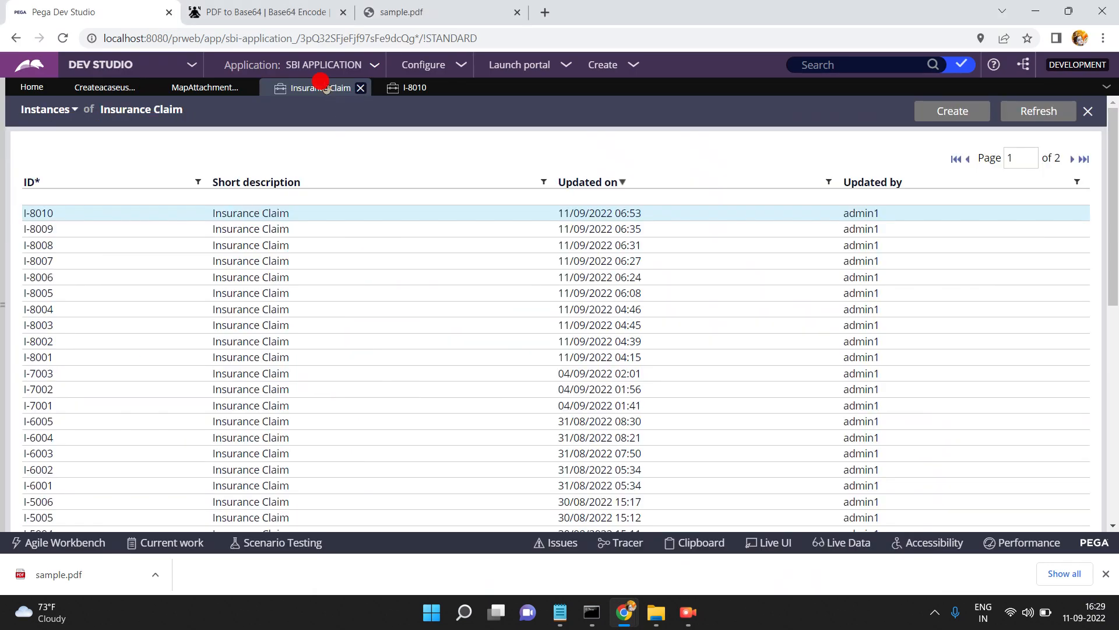
{"action": "left_click", "coordinate": [1026, 115]}
{"action": "left_click", "coordinate": [1022, 113]}
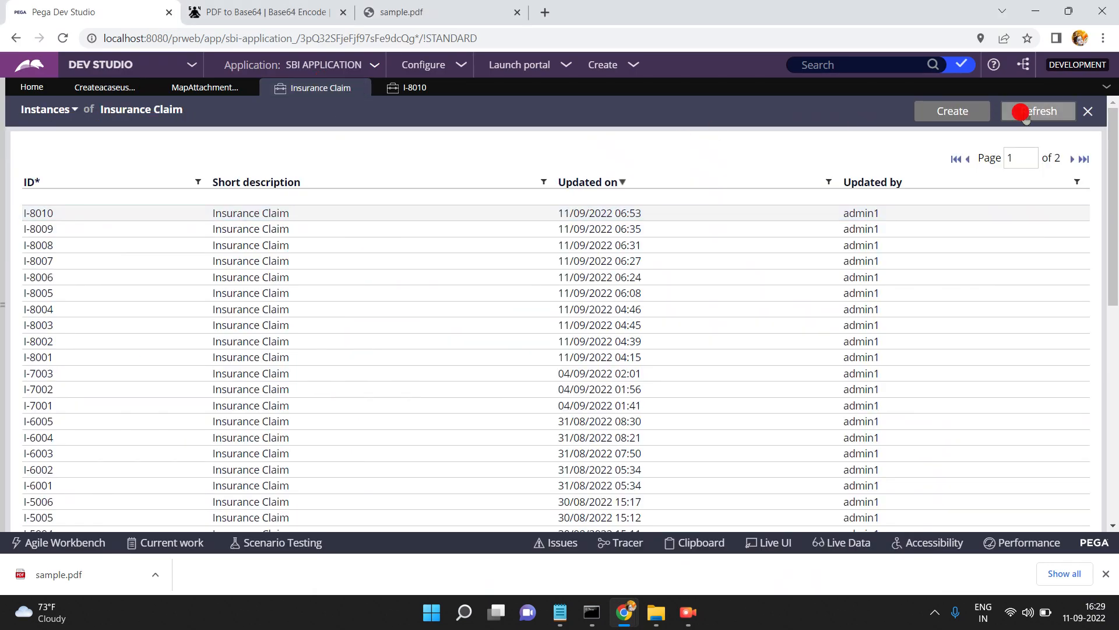
{"action": "left_click", "coordinate": [46, 213]}
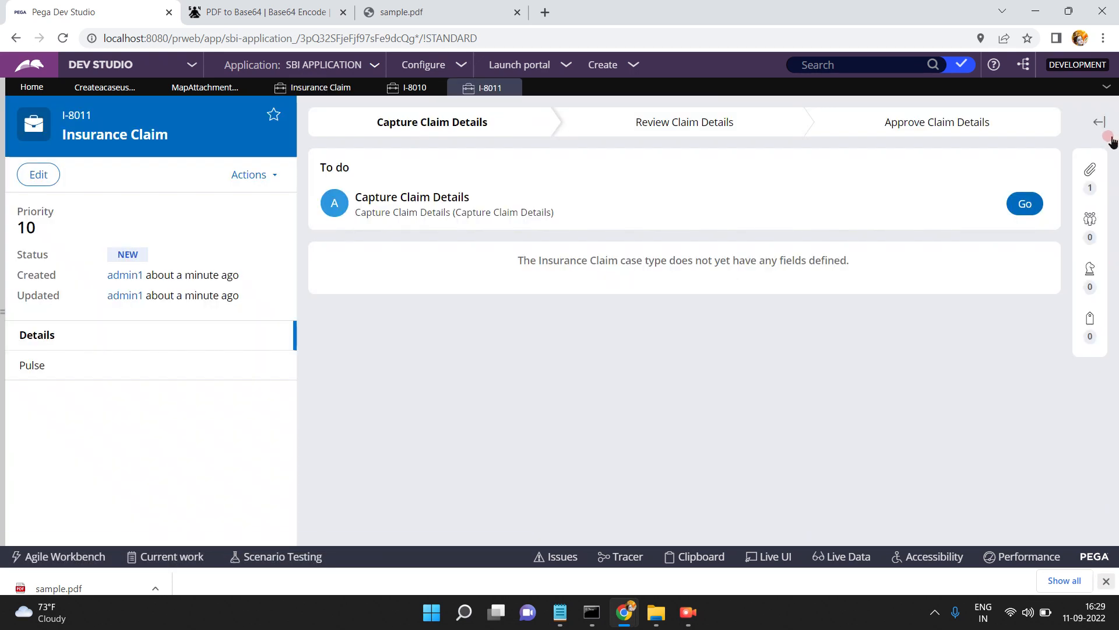
- Preview the attached sbiloan.pdf from the case's files and documents, and close the preview
{"action": "left_click", "coordinate": [1090, 169]}
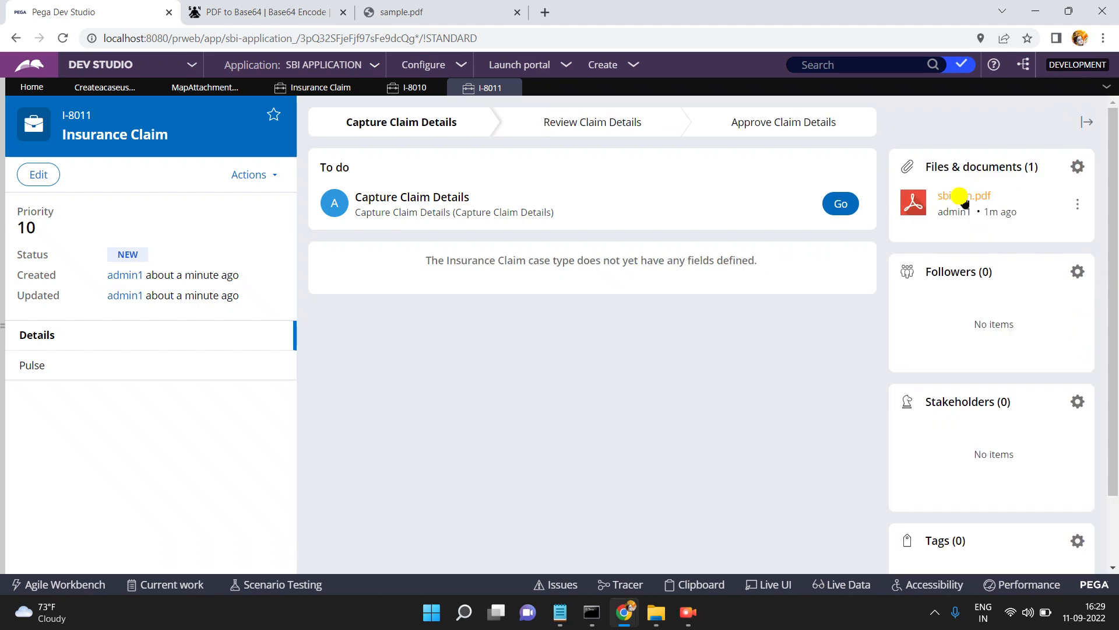
{"action": "left_click", "coordinate": [963, 197]}
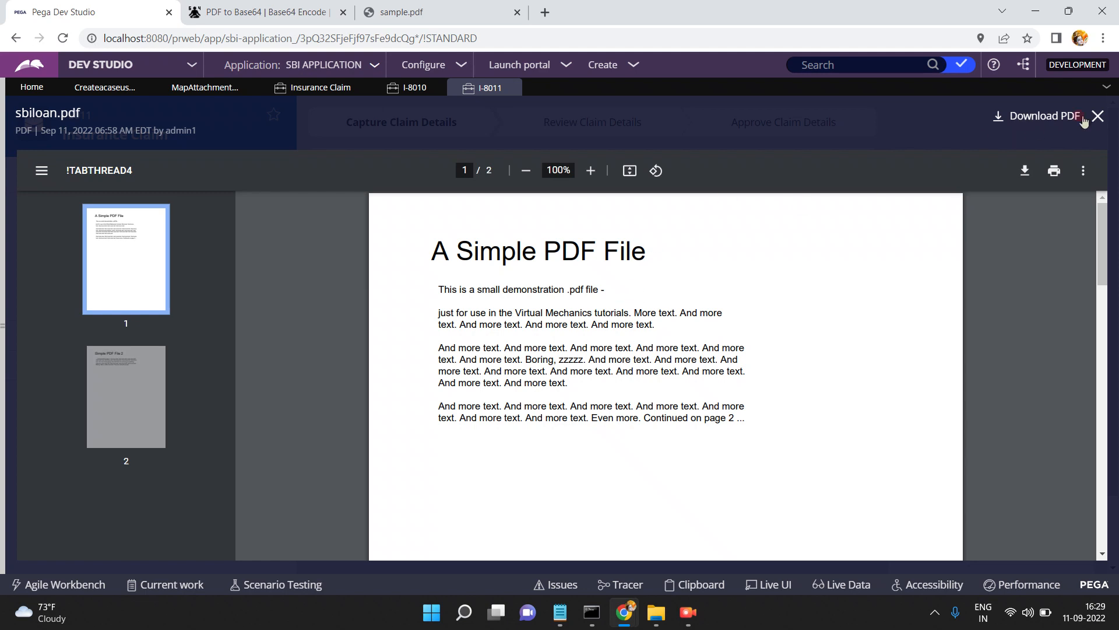
{"action": "left_click", "coordinate": [1098, 116]}
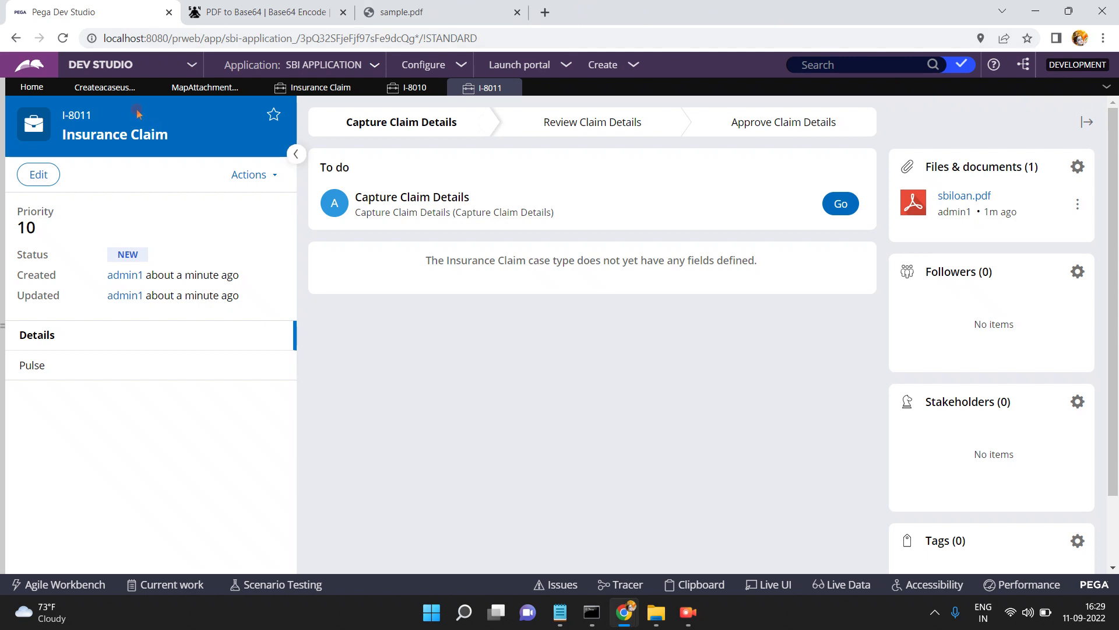
- Review the inscase and AttachmentPage Page-New steps and the svcAddWorkObject call in the createacaseusingact activity
{"action": "left_click", "coordinate": [110, 87]}
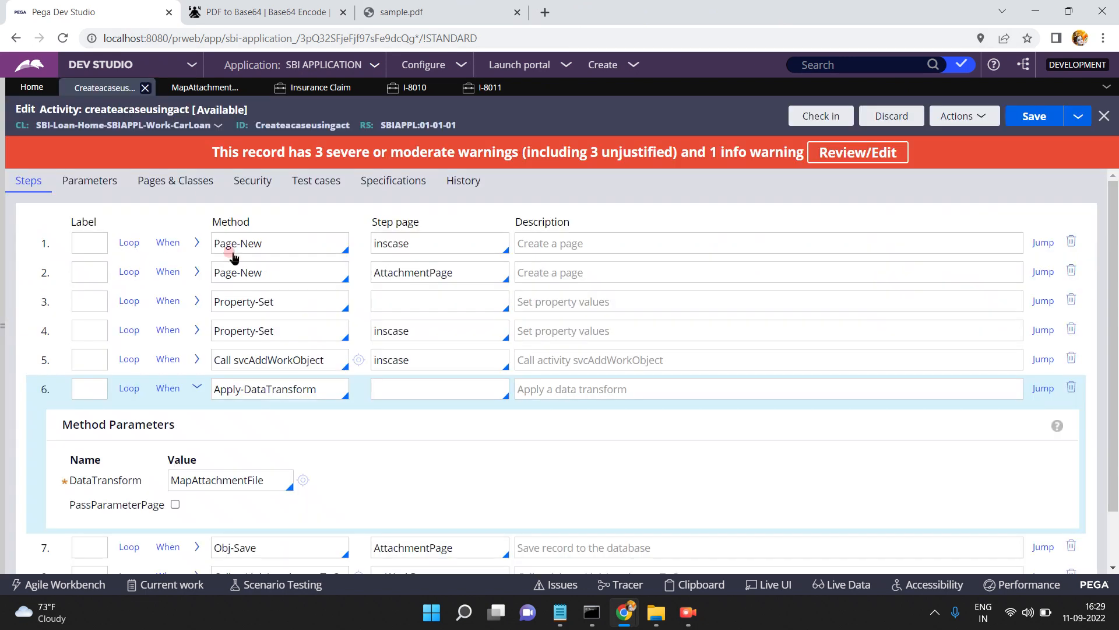
{"action": "double_click", "coordinate": [411, 243]}
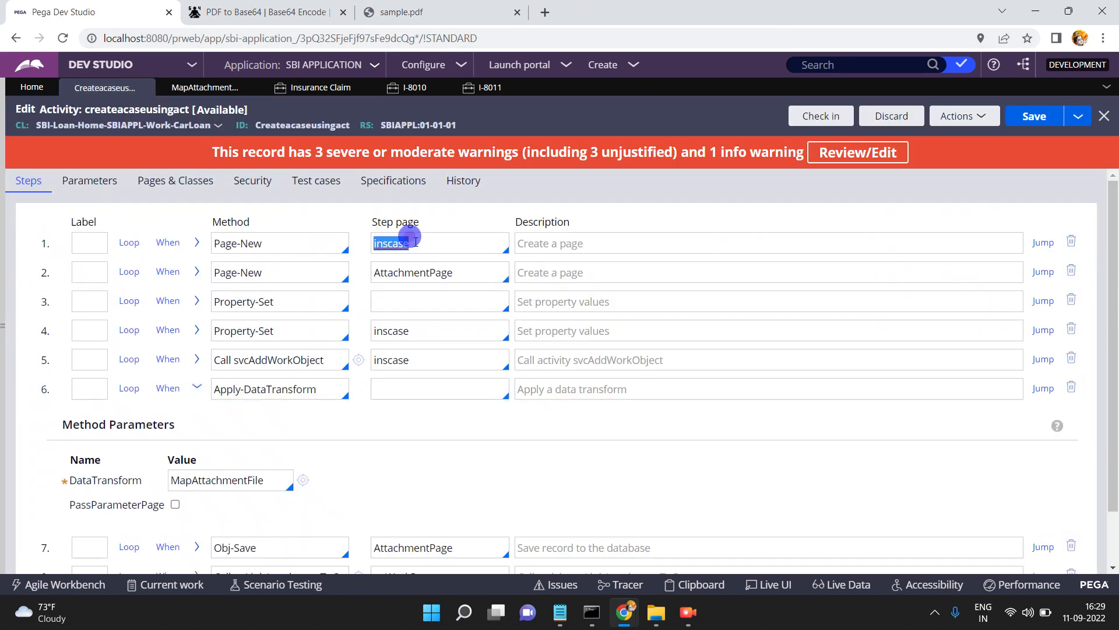
{"action": "double_click", "coordinate": [432, 272]}
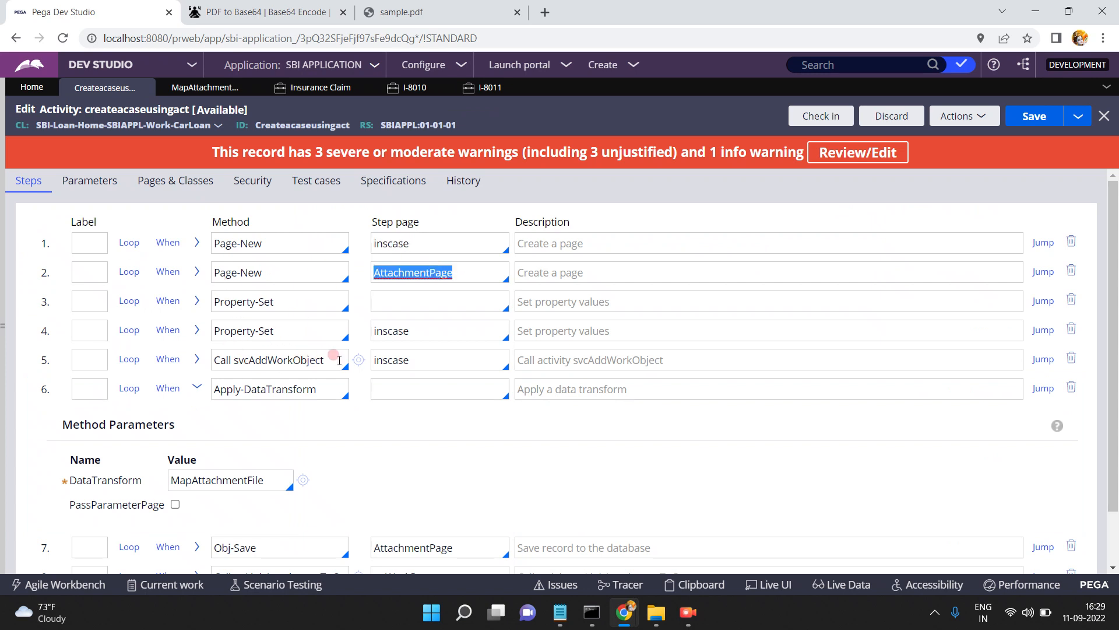
{"action": "triple_click", "coordinate": [334, 357]}
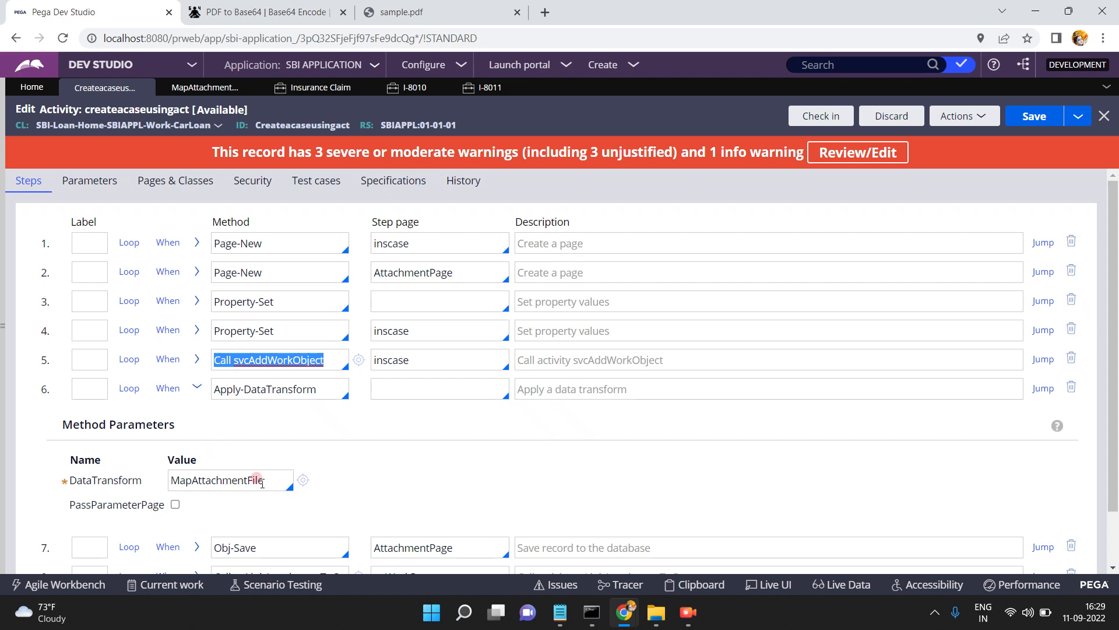
- Open MapAttachmentFile and review its AttachmentPage mappings for attachment name, attachment stream and reference object key
{"action": "left_click", "coordinate": [303, 480]}
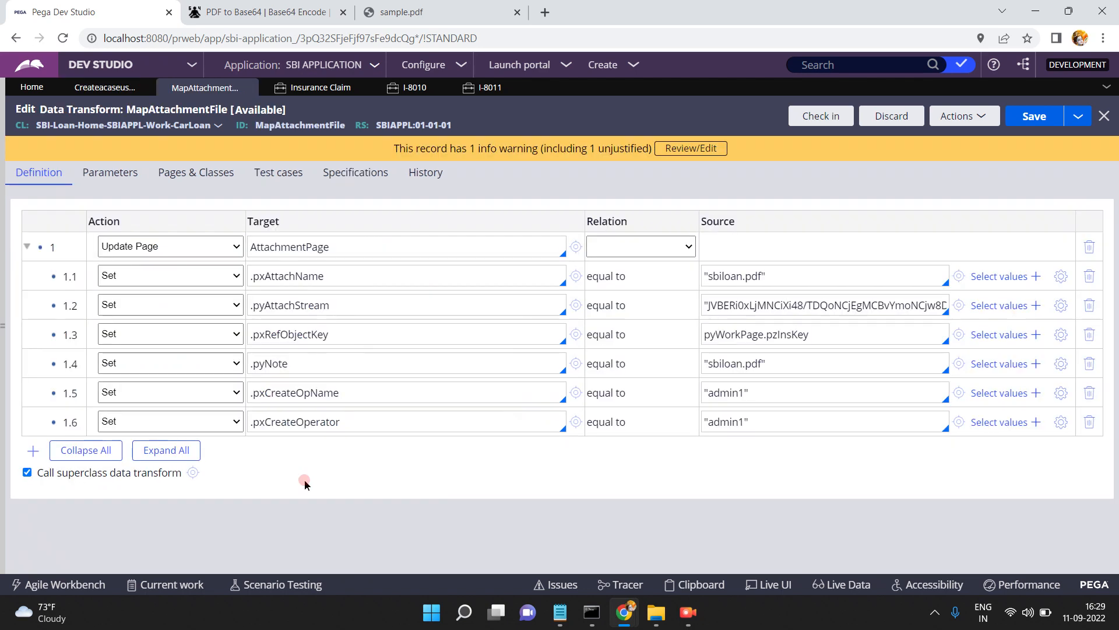
{"action": "double_click", "coordinate": [332, 247]}
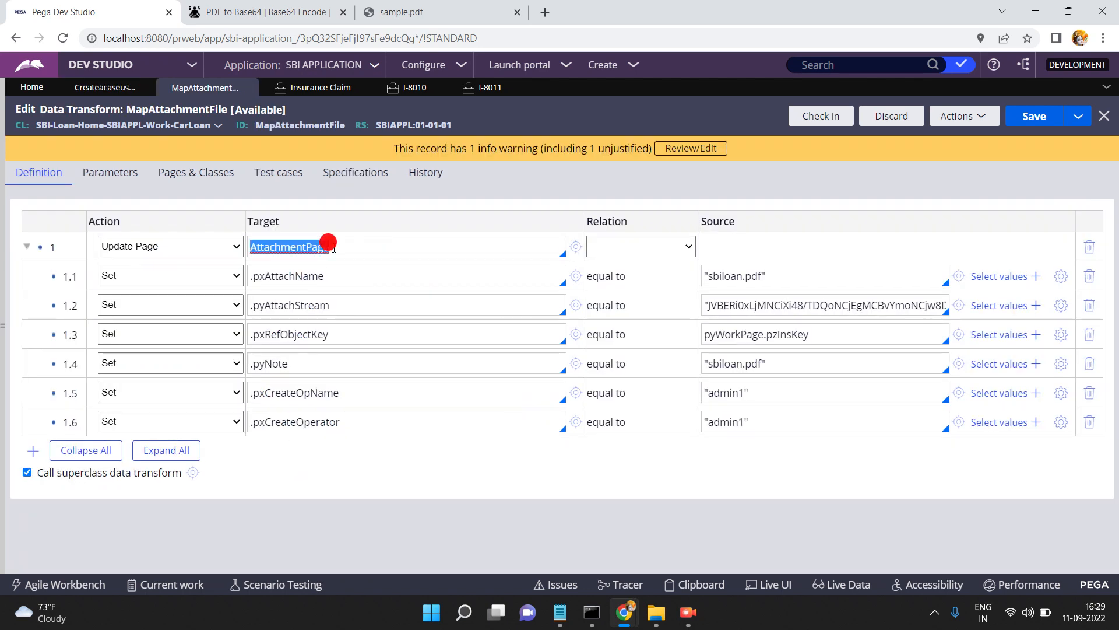
{"action": "double_click", "coordinate": [333, 283]}
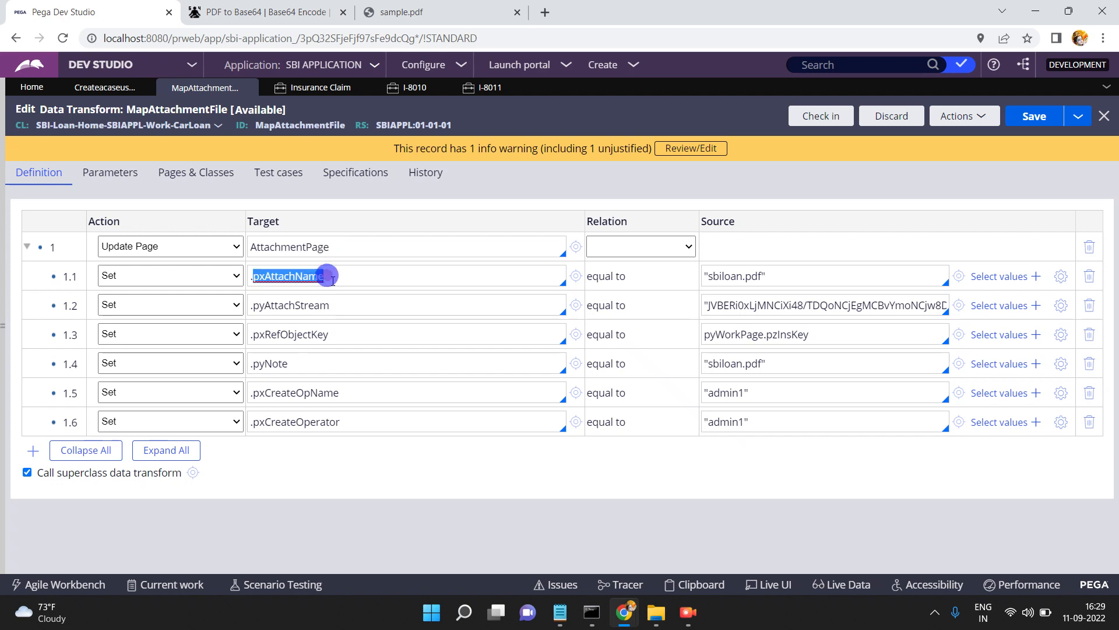
{"action": "double_click", "coordinate": [330, 301]}
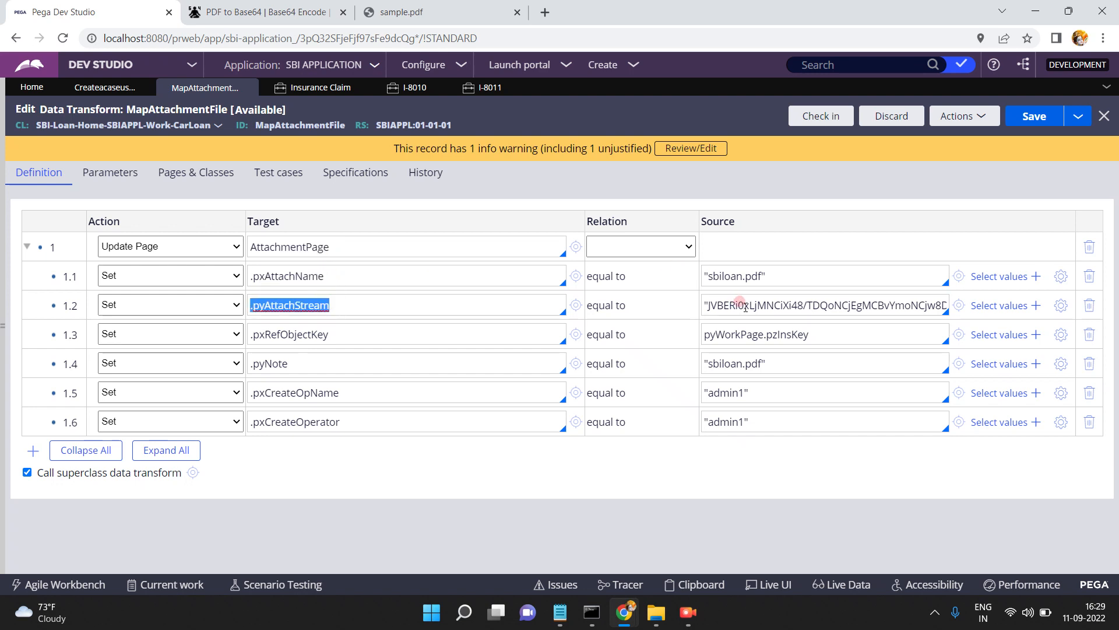
{"action": "double_click", "coordinate": [421, 334]}
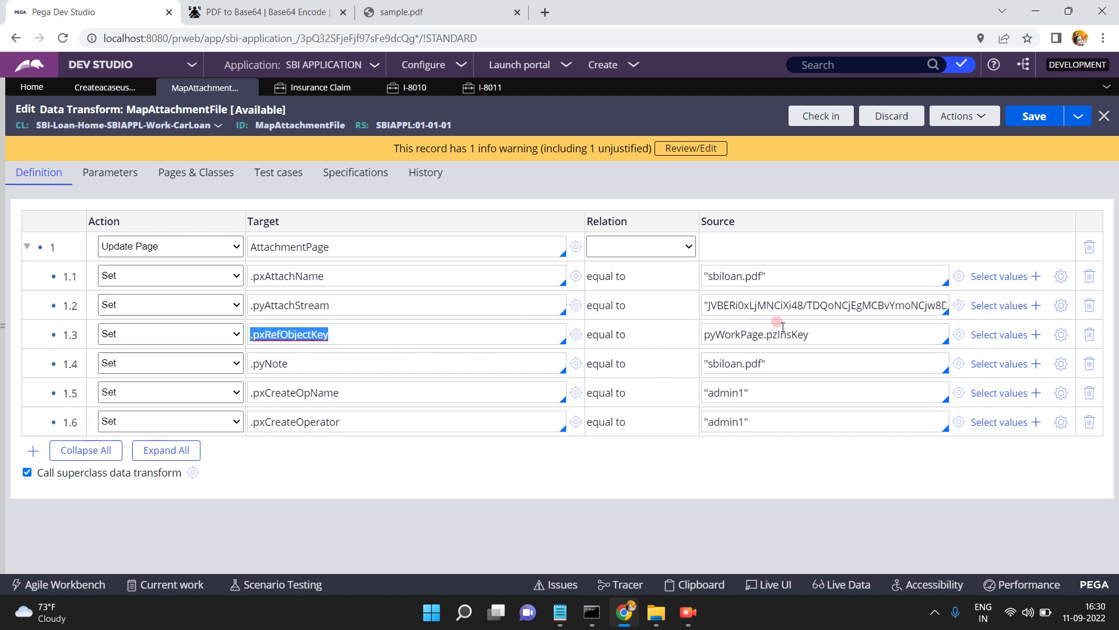
{"action": "double_click", "coordinate": [811, 336]}
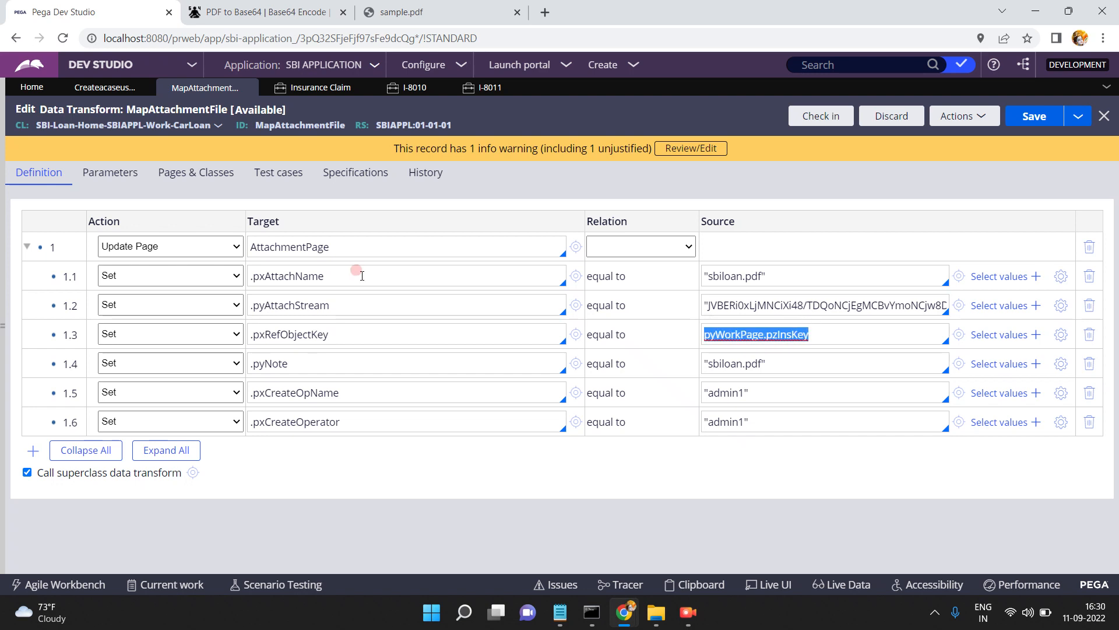
- Check the method parameters of the first Property-Set and the svcAddWorkObject call in createacaseusingact, then collapse both
{"action": "left_click", "coordinate": [102, 89]}
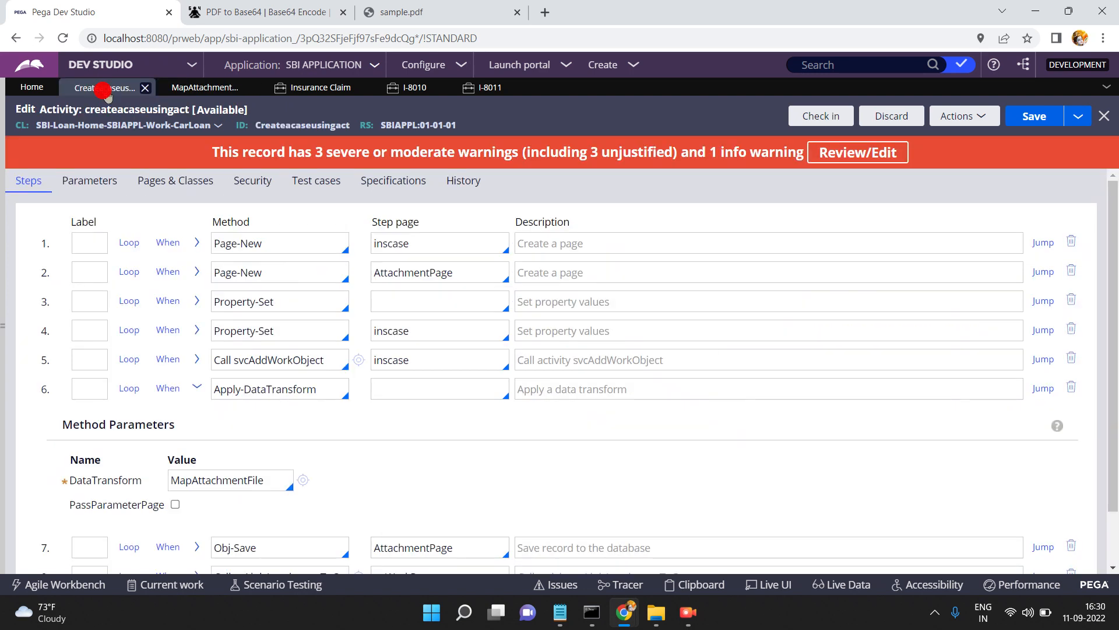
{"action": "double_click", "coordinate": [257, 389]}
{"action": "triple_click", "coordinate": [257, 389]}
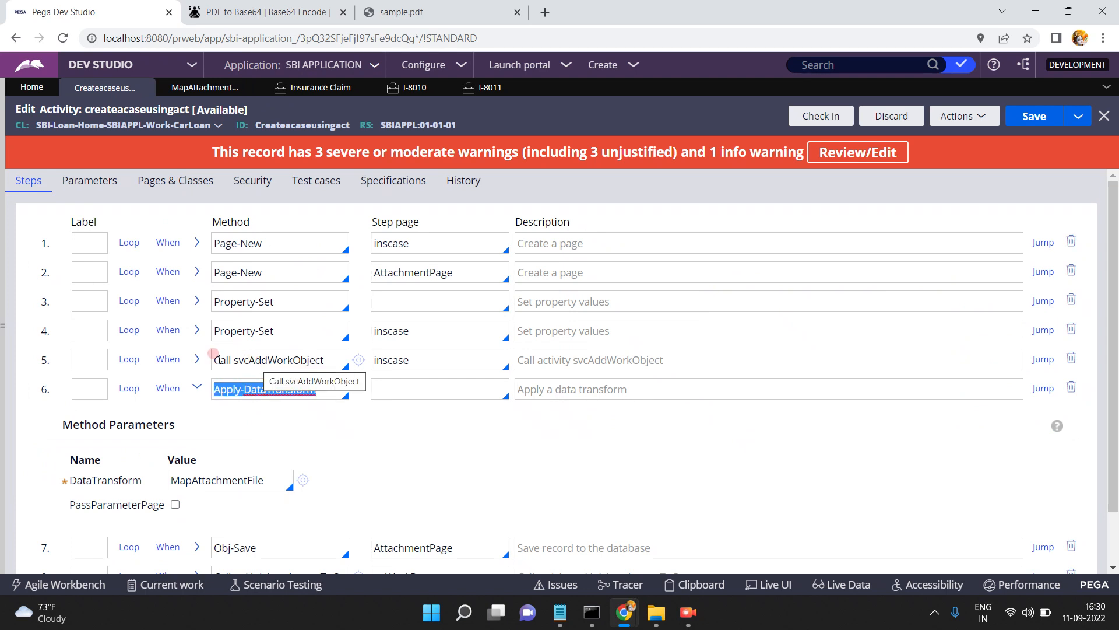
{"action": "left_click", "coordinate": [196, 360]}
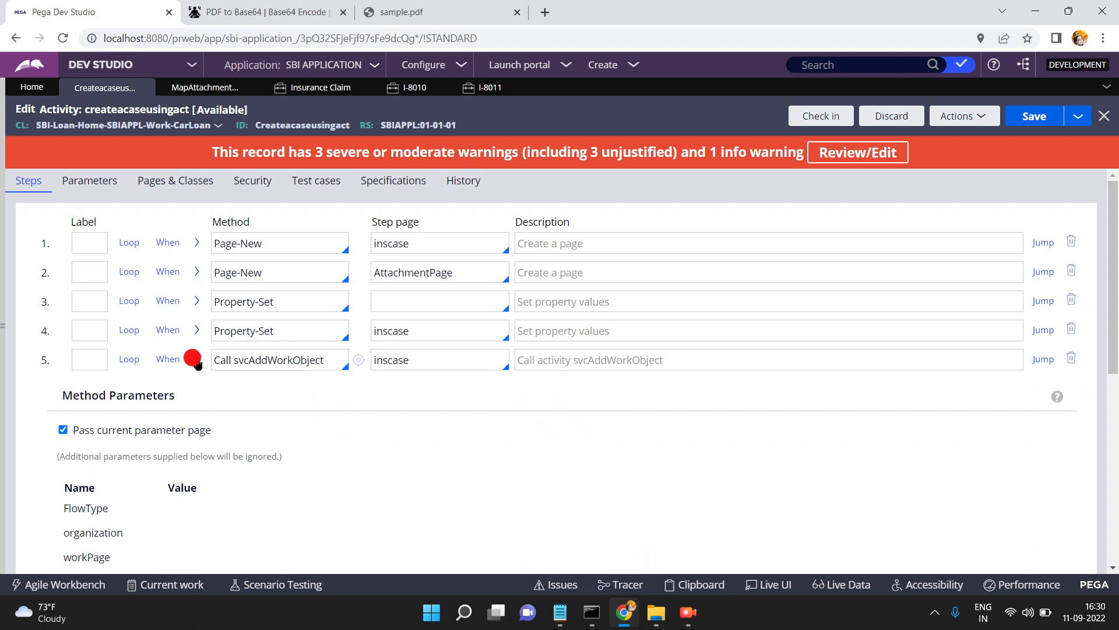
{"action": "left_click", "coordinate": [197, 300]}
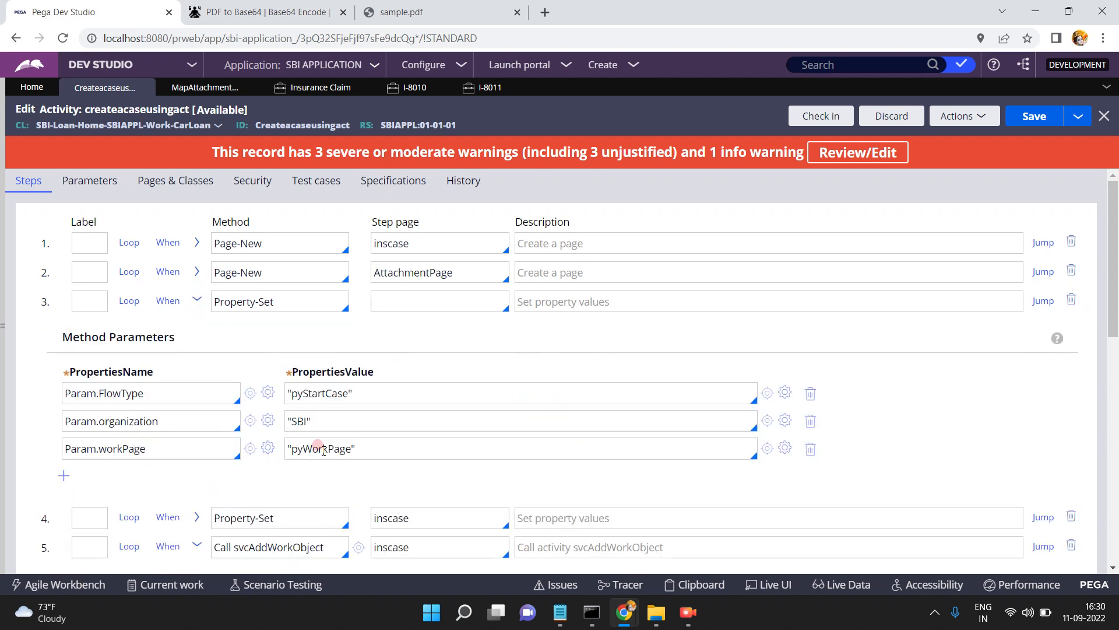
{"action": "left_click", "coordinate": [197, 302]}
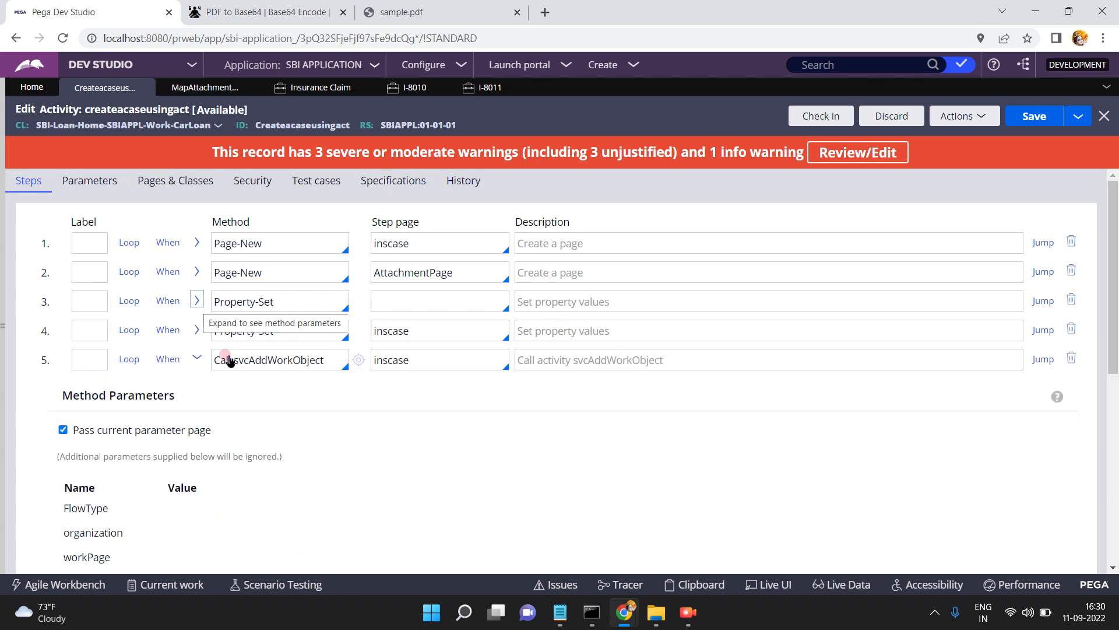
{"action": "left_click", "coordinate": [197, 358]}
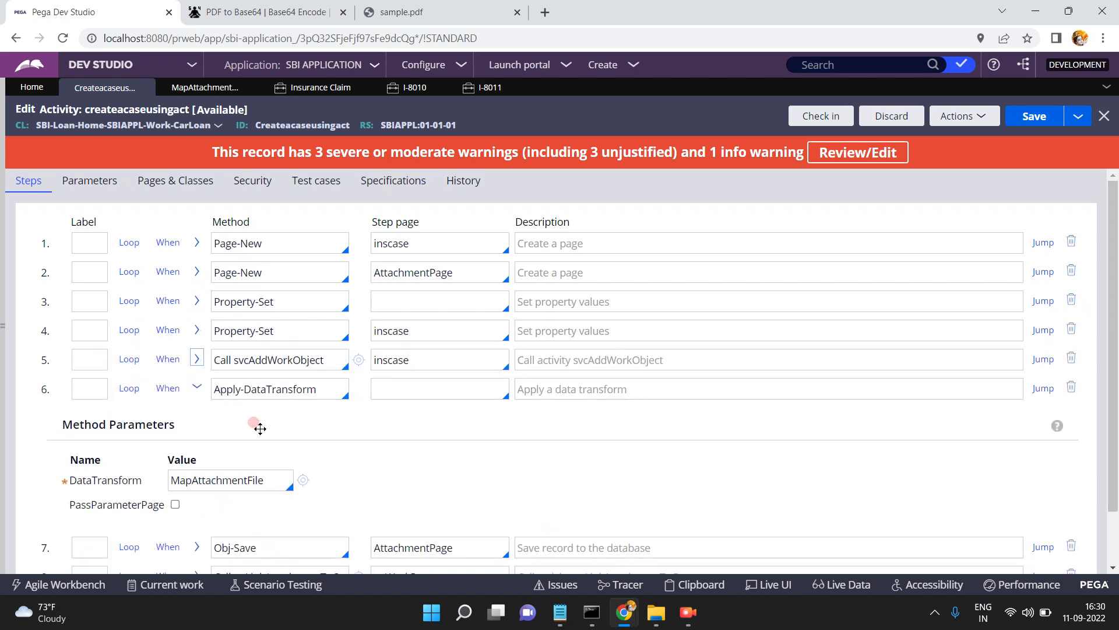
- Revisit MapAttachmentFile, collapse the Apply-DataTransform step in createacaseusingact, and check the step page used by Obj-Save
{"action": "left_click", "coordinate": [202, 92]}
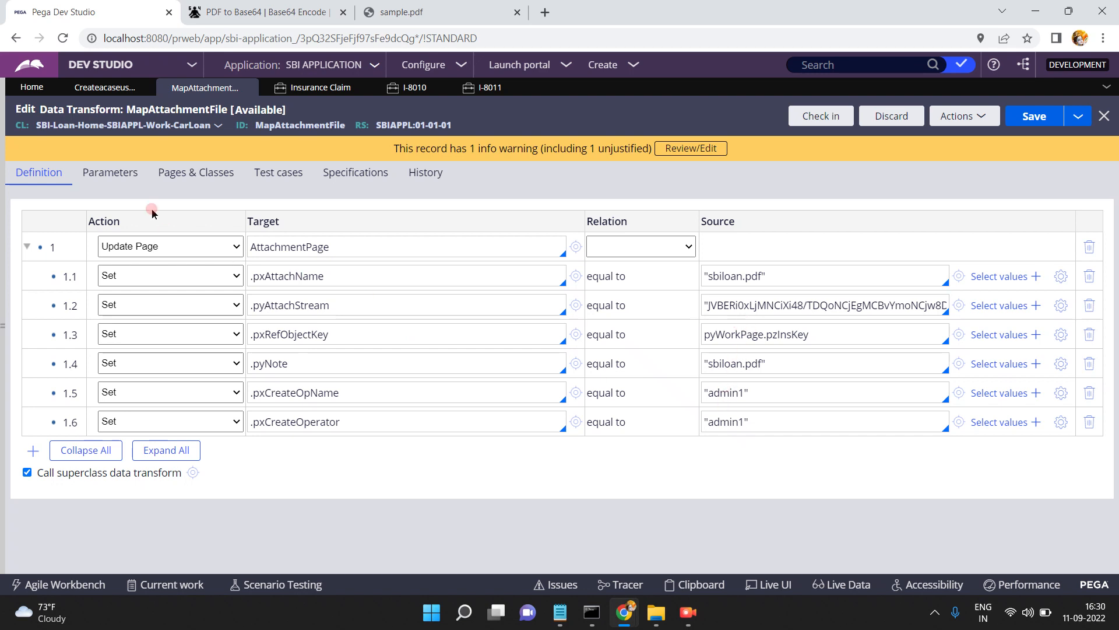
{"action": "left_click", "coordinate": [110, 90]}
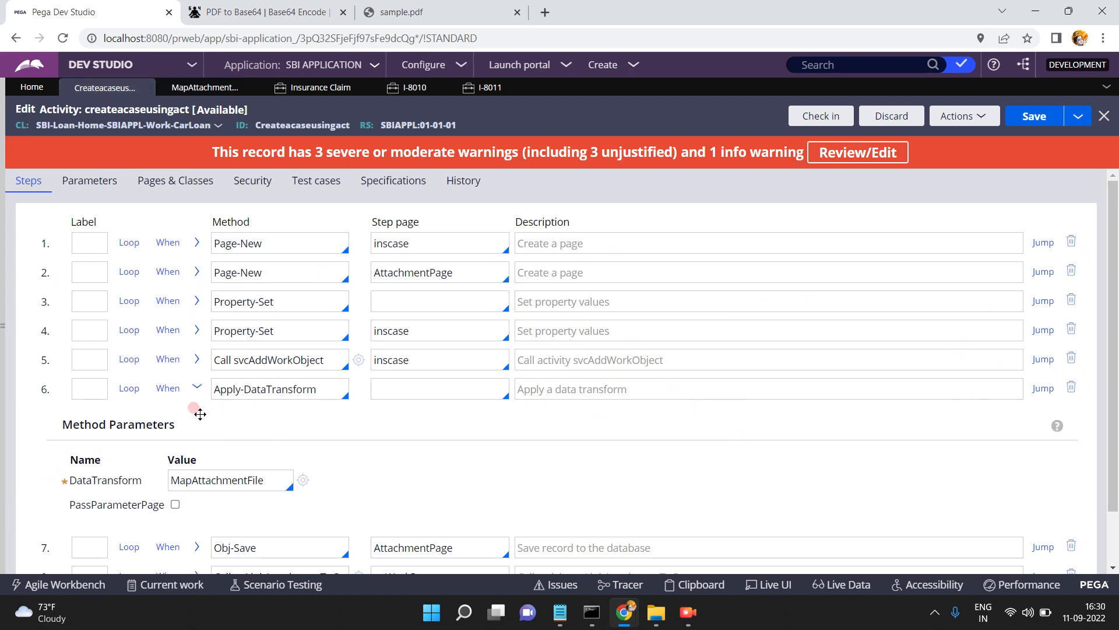
{"action": "left_click", "coordinate": [196, 388]}
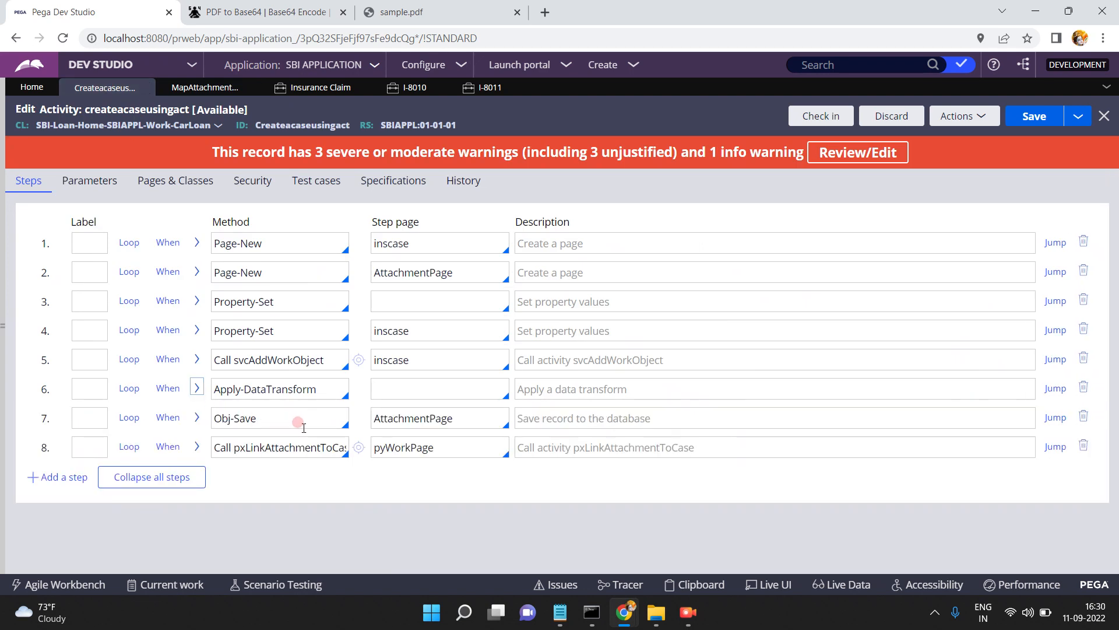
{"action": "double_click", "coordinate": [401, 420]}
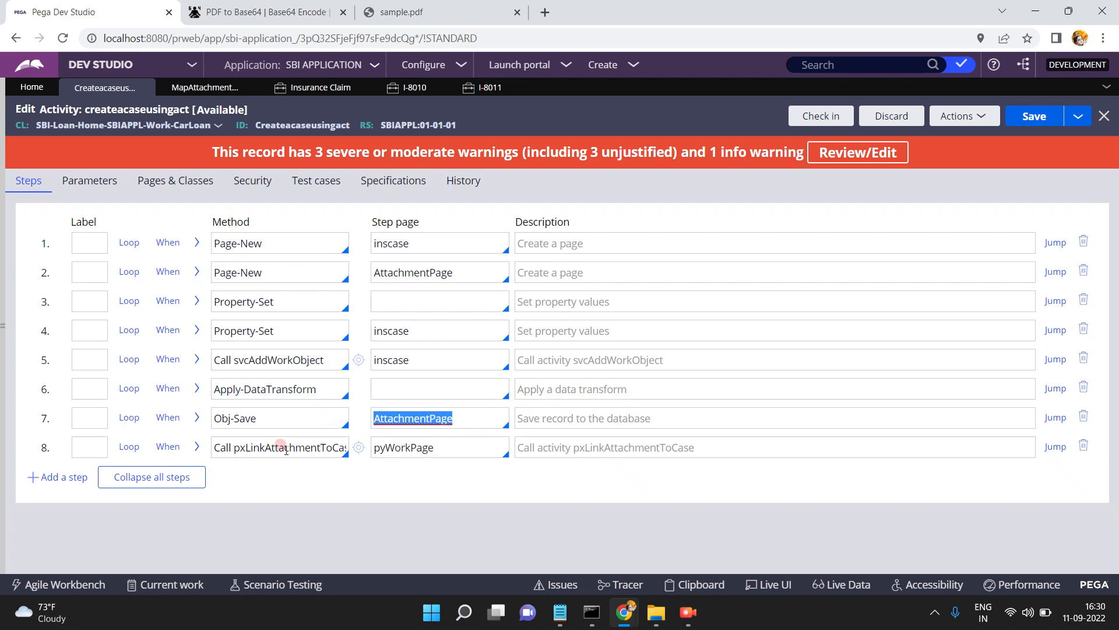
- Open the pxLinkAttachmentToCase activity from step 8, read its description and usage documentation, and return to its steps
{"action": "left_click", "coordinate": [196, 448]}
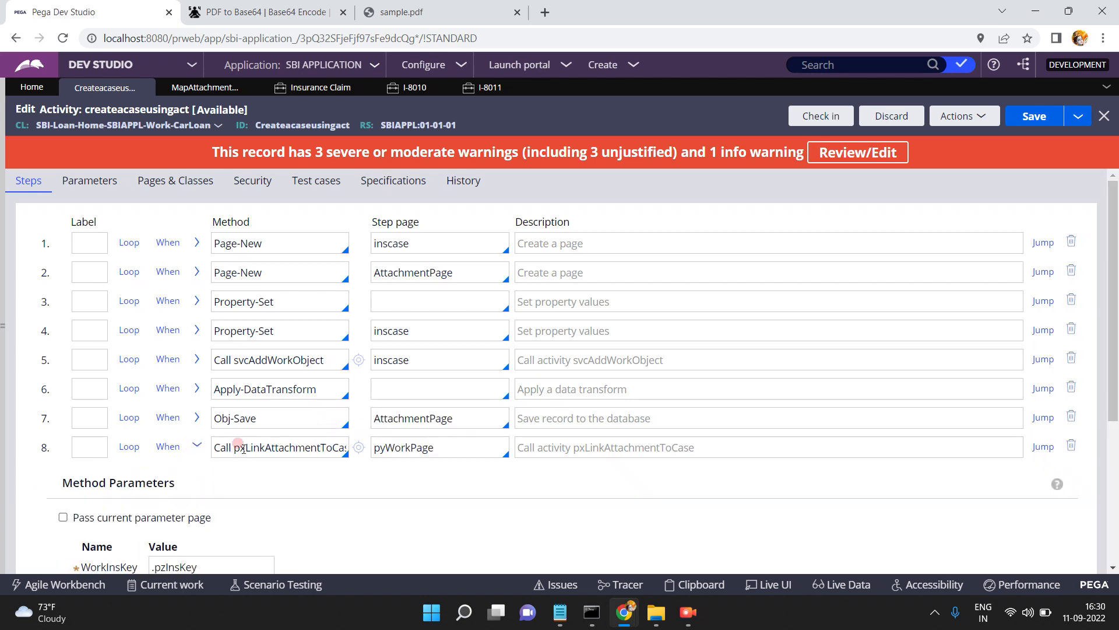
{"action": "left_click", "coordinate": [358, 448]}
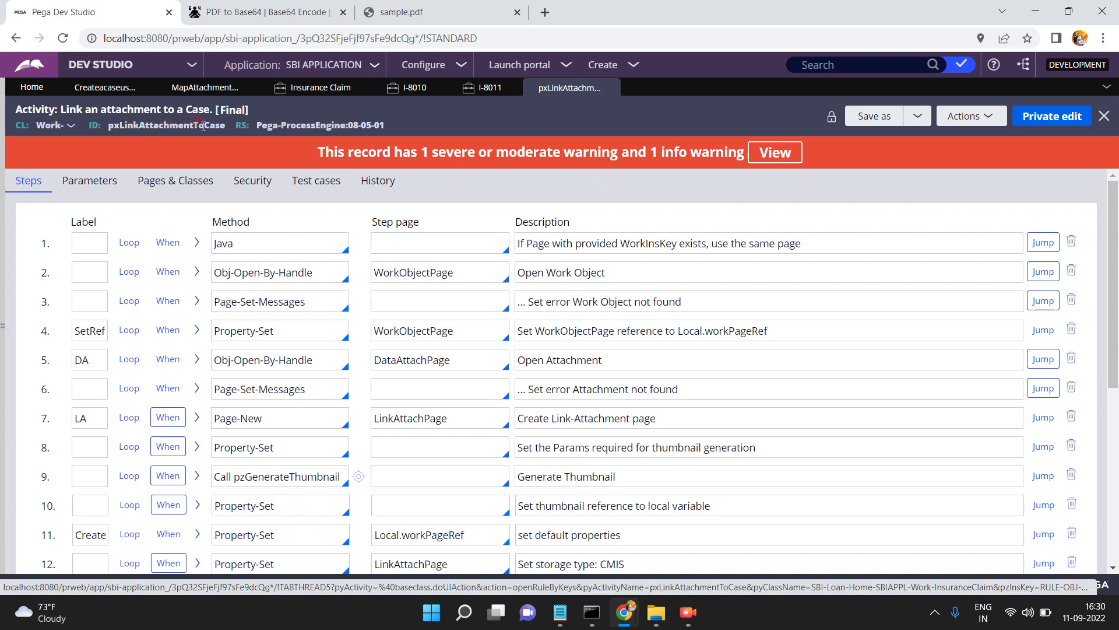
{"action": "left_click", "coordinate": [380, 180]}
{"action": "left_click", "coordinate": [55, 270]}
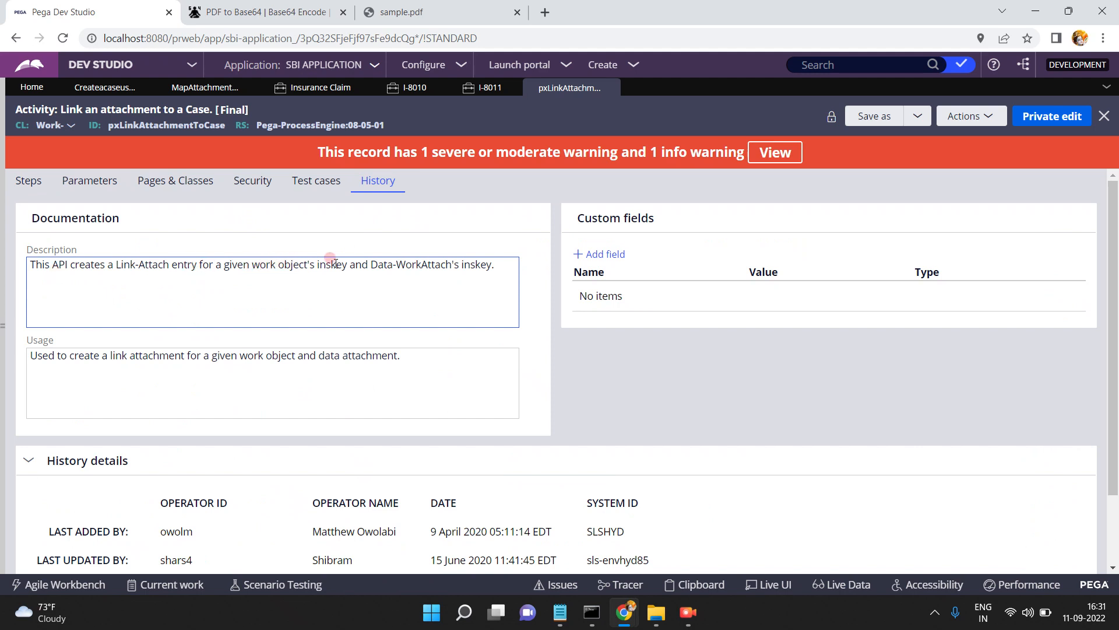
{"action": "left_click", "coordinate": [126, 395]}
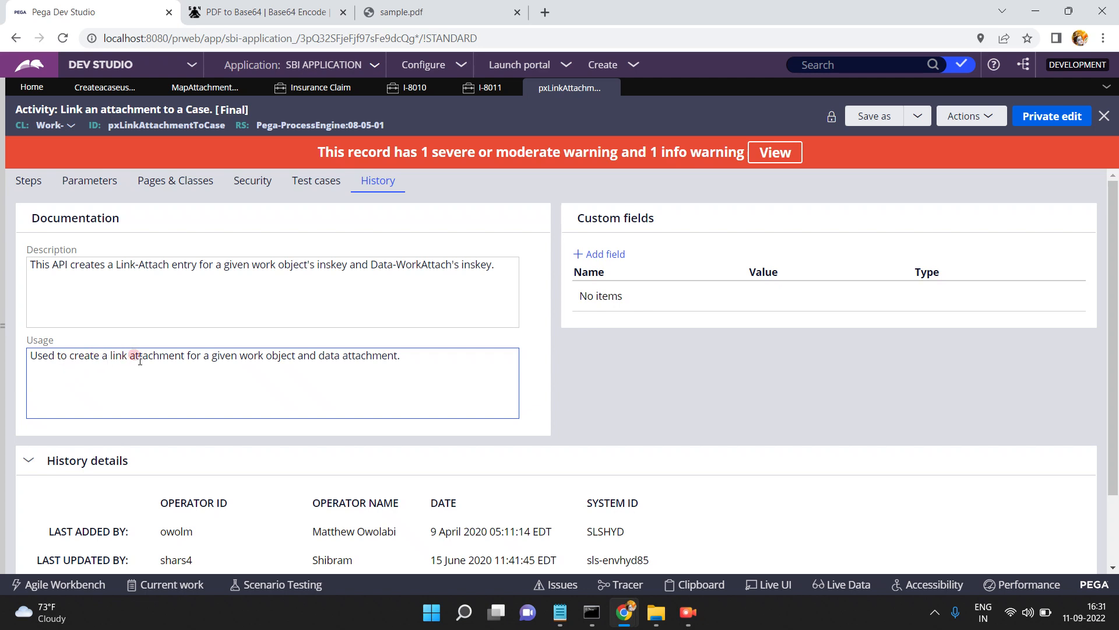
{"action": "left_click", "coordinate": [182, 270]}
{"action": "left_click", "coordinate": [32, 182]}
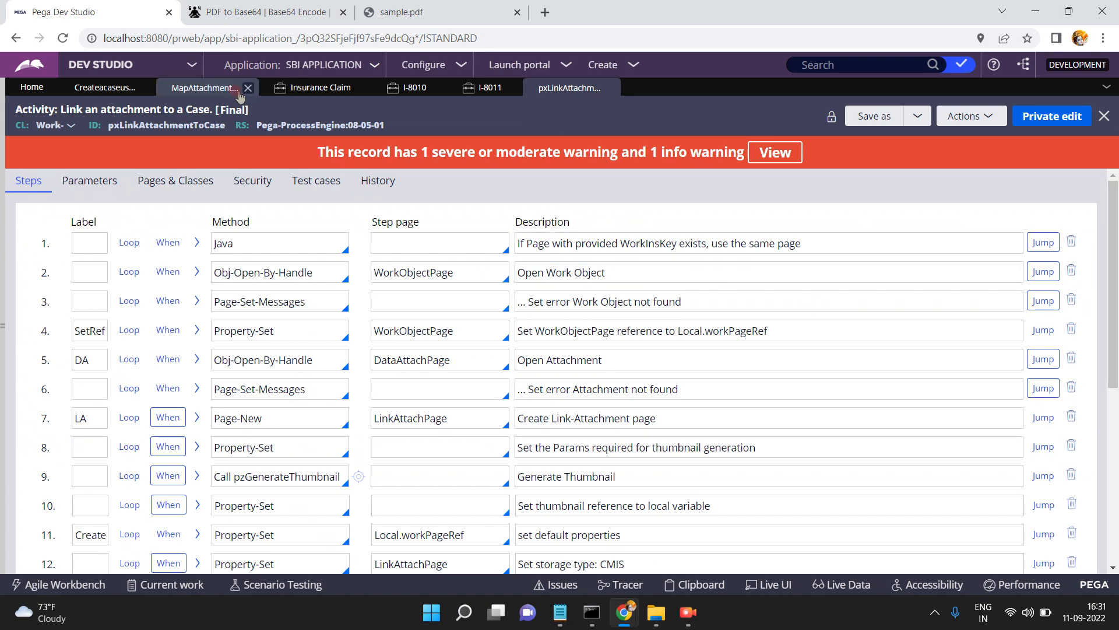
- Return to createacaseusingact and examine the WorkInsKey parameter and step page of the pxLinkAttachmentToCase call
{"action": "left_click", "coordinate": [114, 89]}
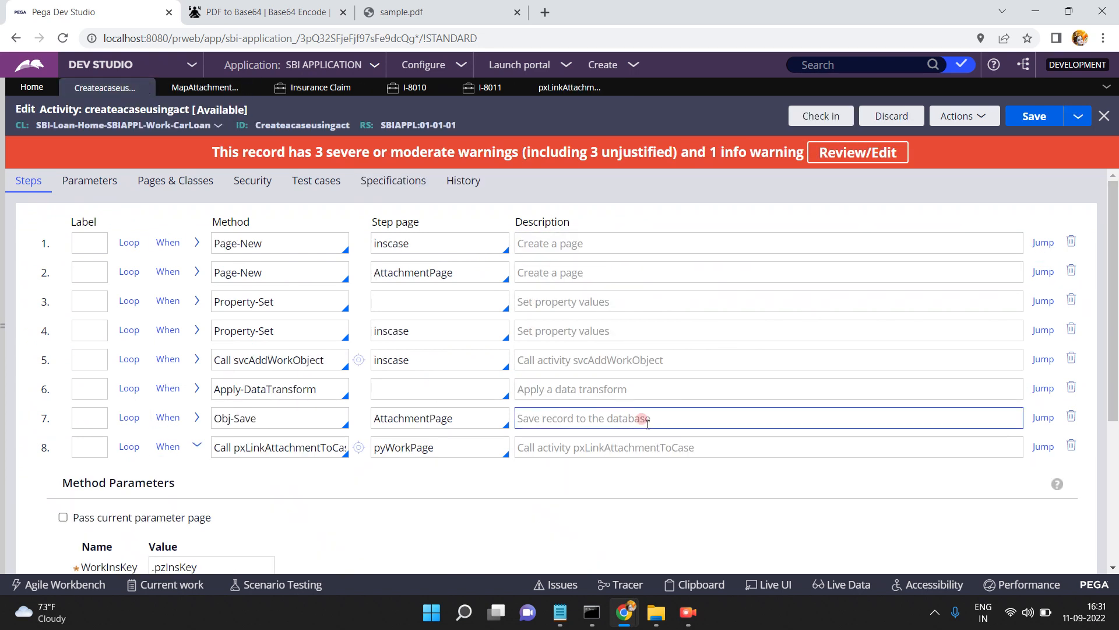
{"action": "scroll", "coordinate": [1075, 466], "scroll_direction": "down", "scroll_amount": 4}
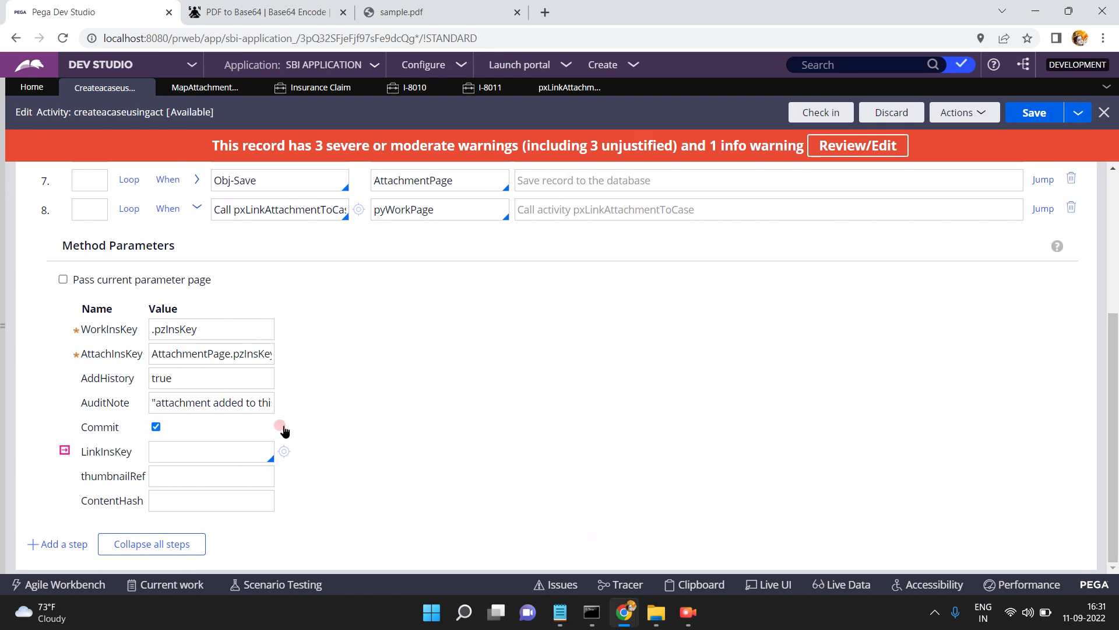
{"action": "triple_click", "coordinate": [208, 324]}
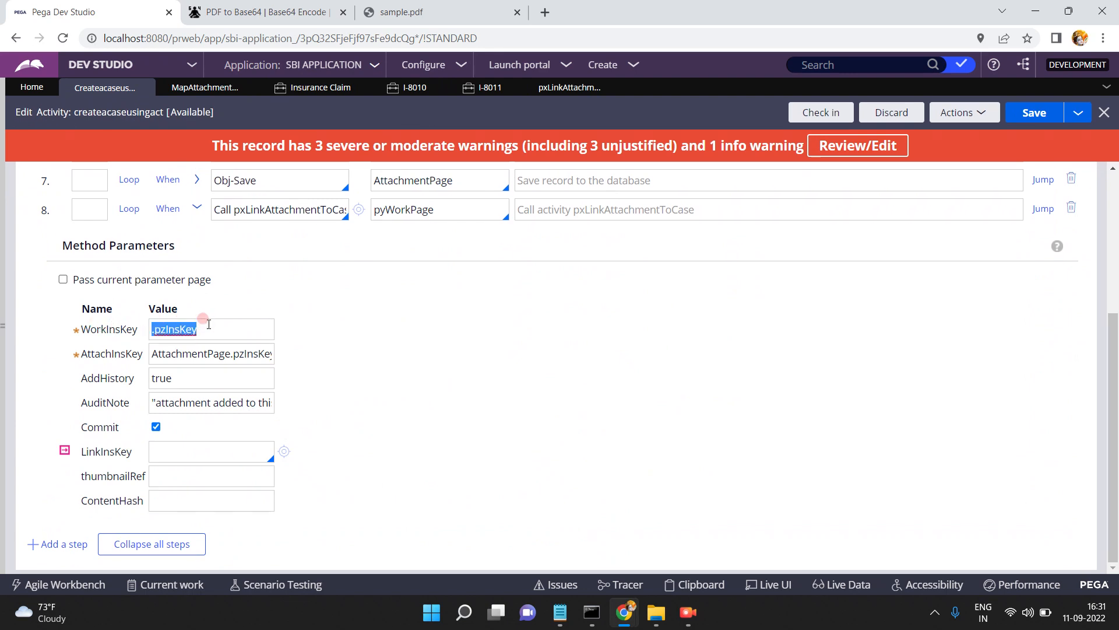
{"action": "double_click", "coordinate": [415, 211]}
{"action": "left_click", "coordinate": [413, 214]}
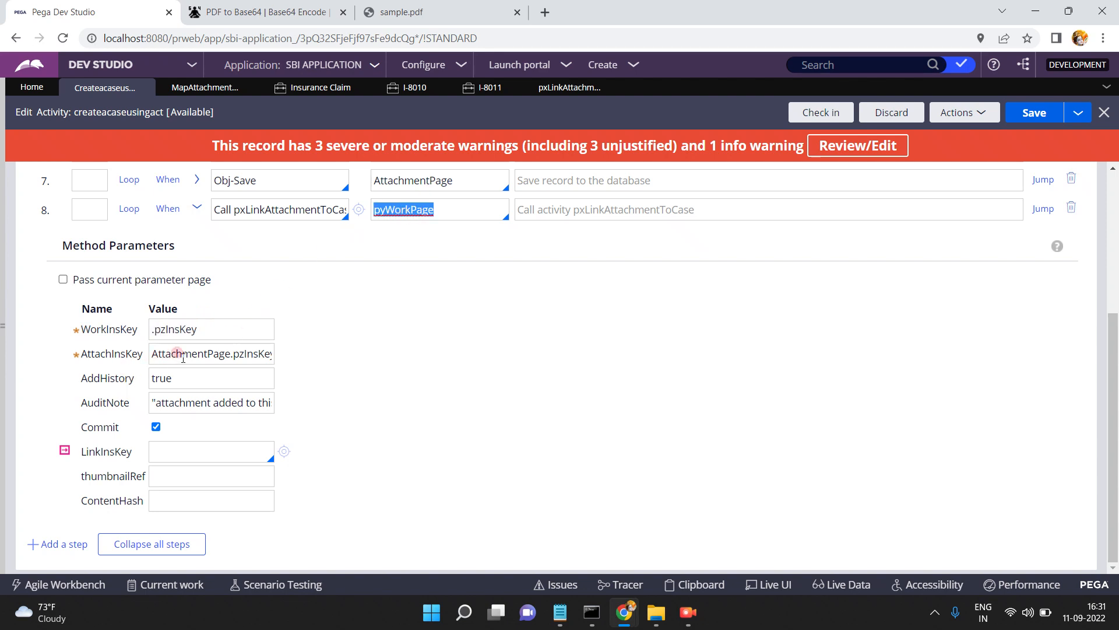
- Read the full AttachInsKey value in the method parameters of the pxLinkAttachmentToCase call
{"action": "left_click", "coordinate": [207, 350]}
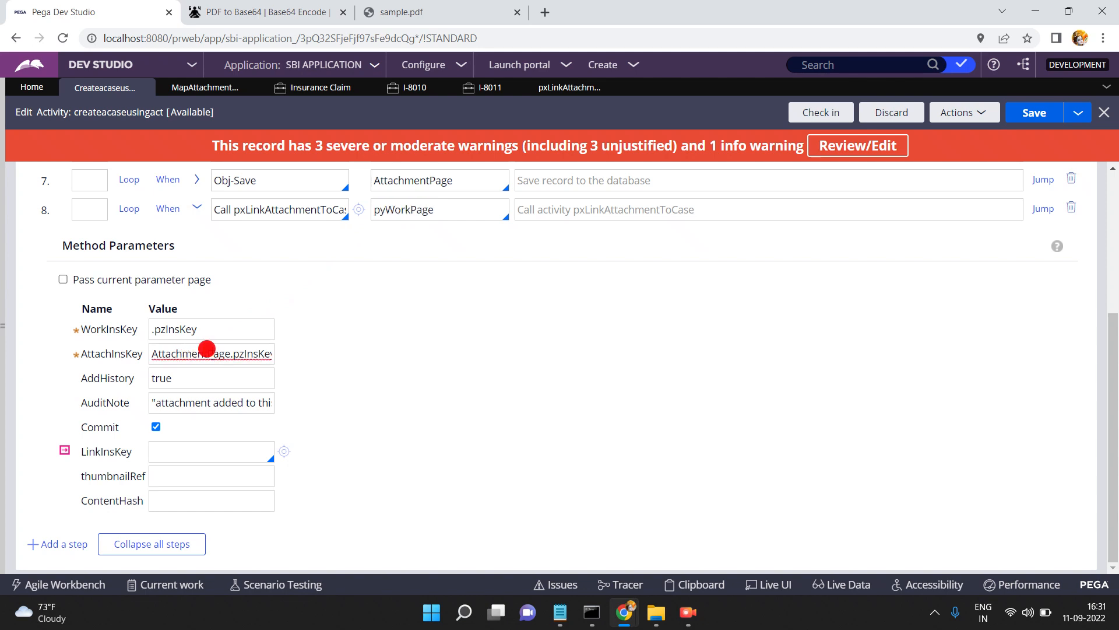
{"action": "key", "text": "End"}
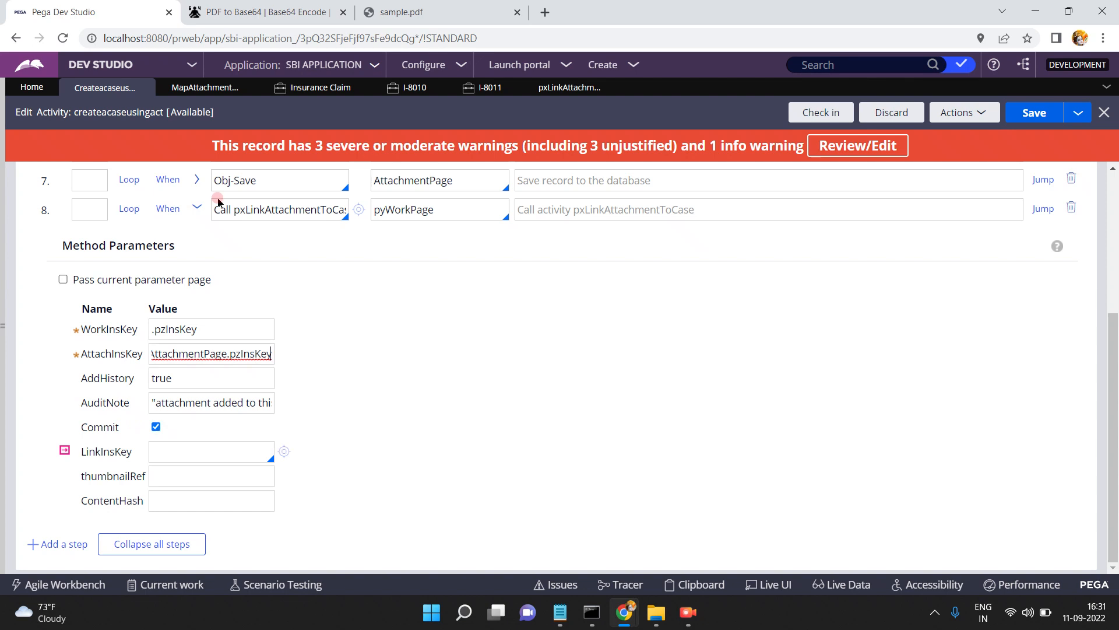
- Return to insurance claim case I-8011, look over its files and other case widgets, and view the case history
{"action": "left_click", "coordinate": [479, 89]}
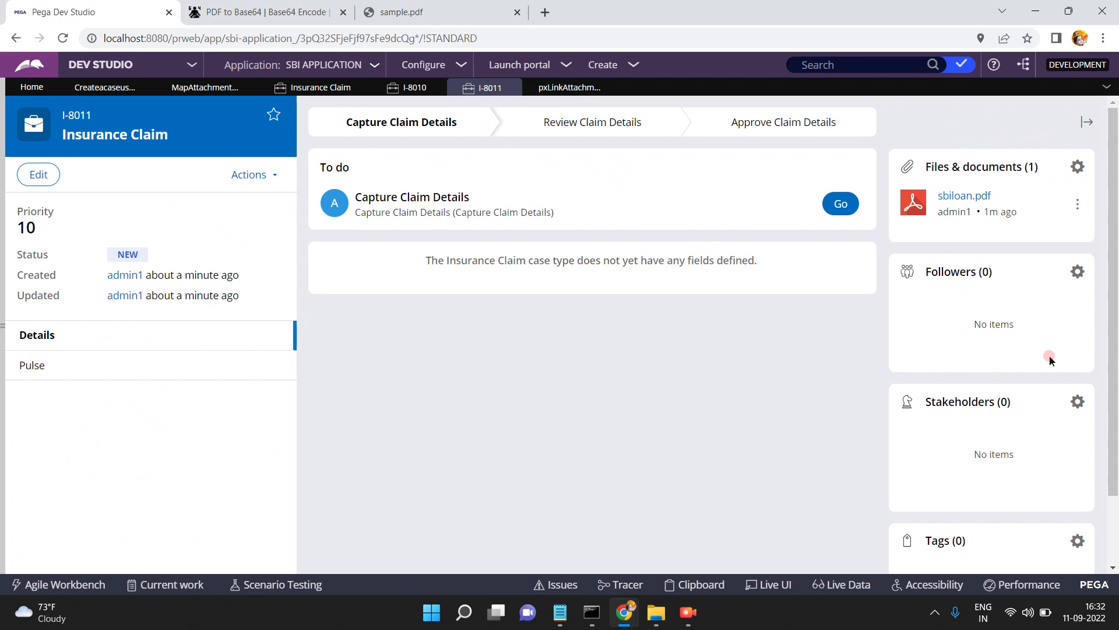
{"action": "left_click", "coordinate": [1114, 532]}
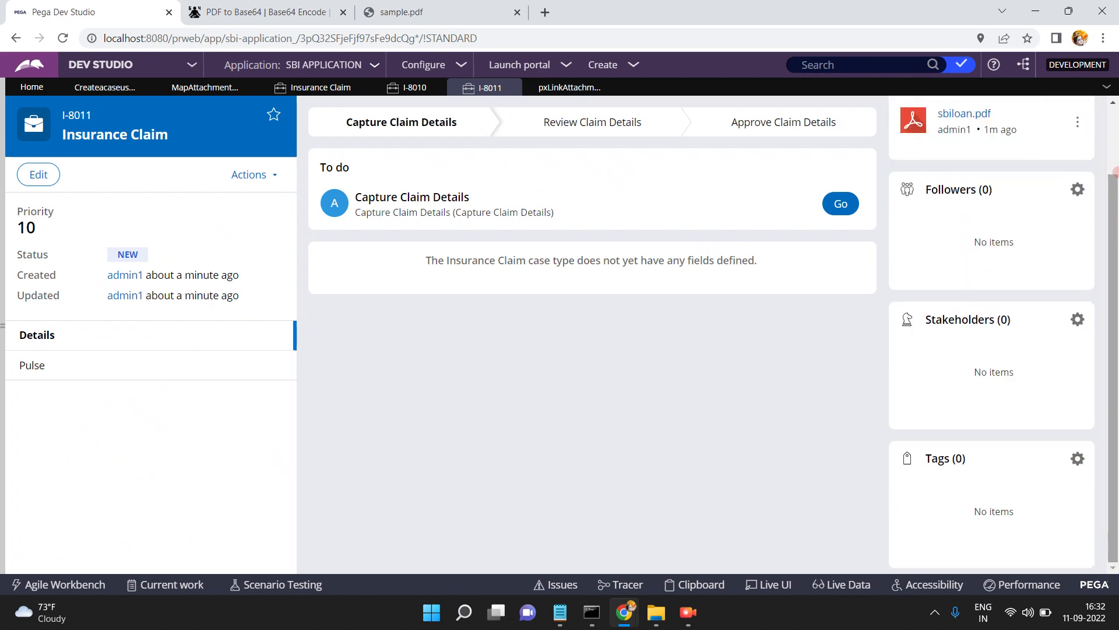
{"action": "left_click", "coordinate": [1114, 172]}
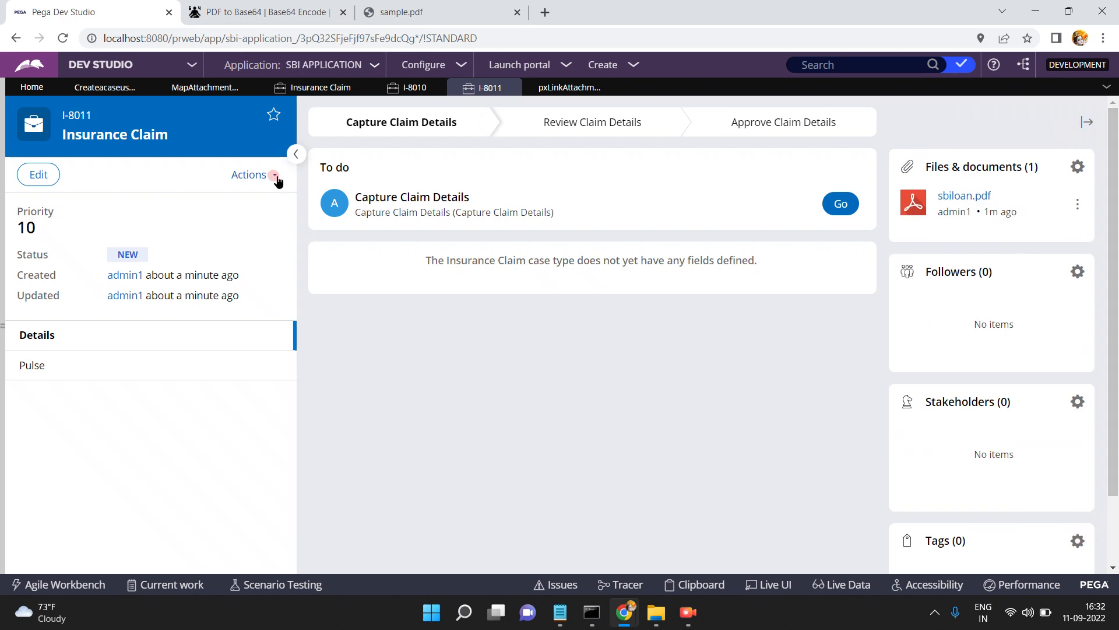
{"action": "left_click", "coordinate": [275, 176]}
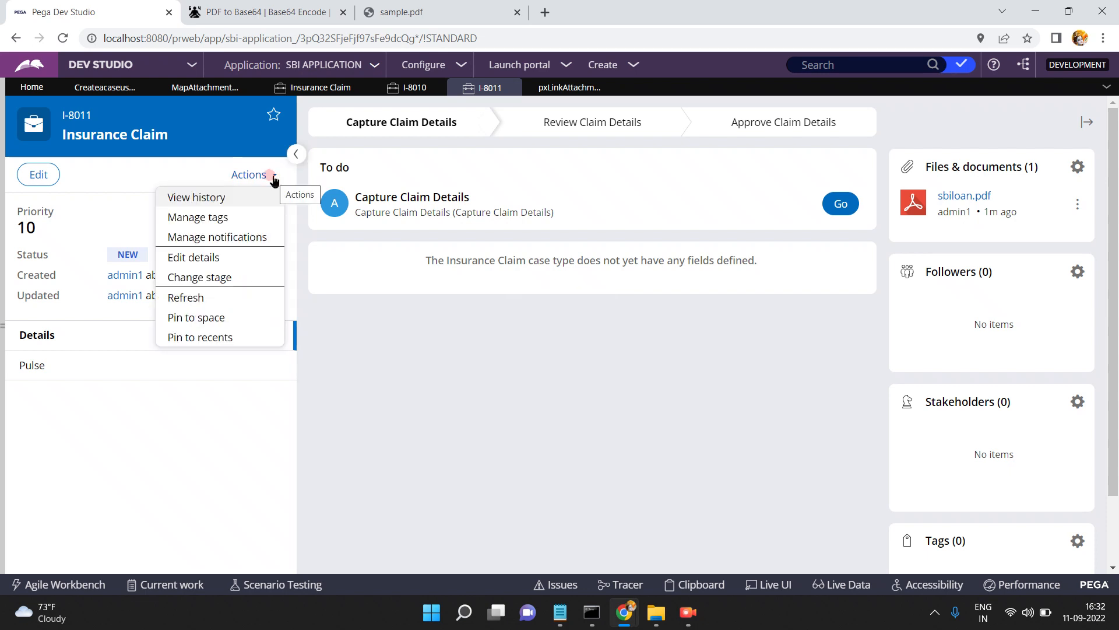
{"action": "left_click", "coordinate": [189, 197]}
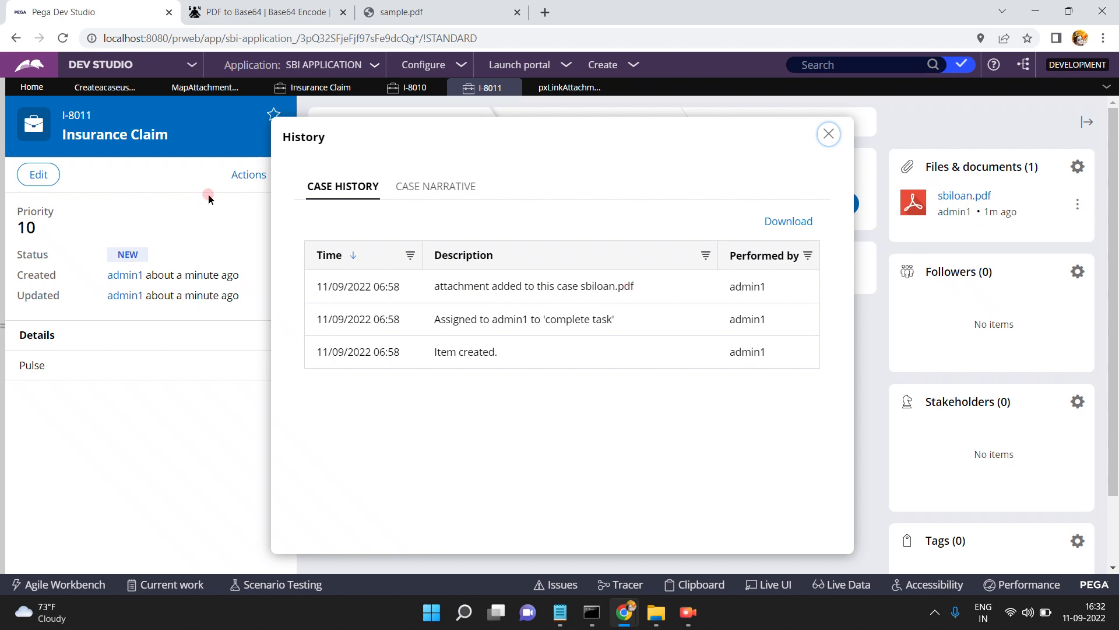
- Return to createacaseusingact and read the full AuditNote text passed to pxLinkAttachmentToCase in step 8
{"action": "left_click", "coordinate": [97, 88]}
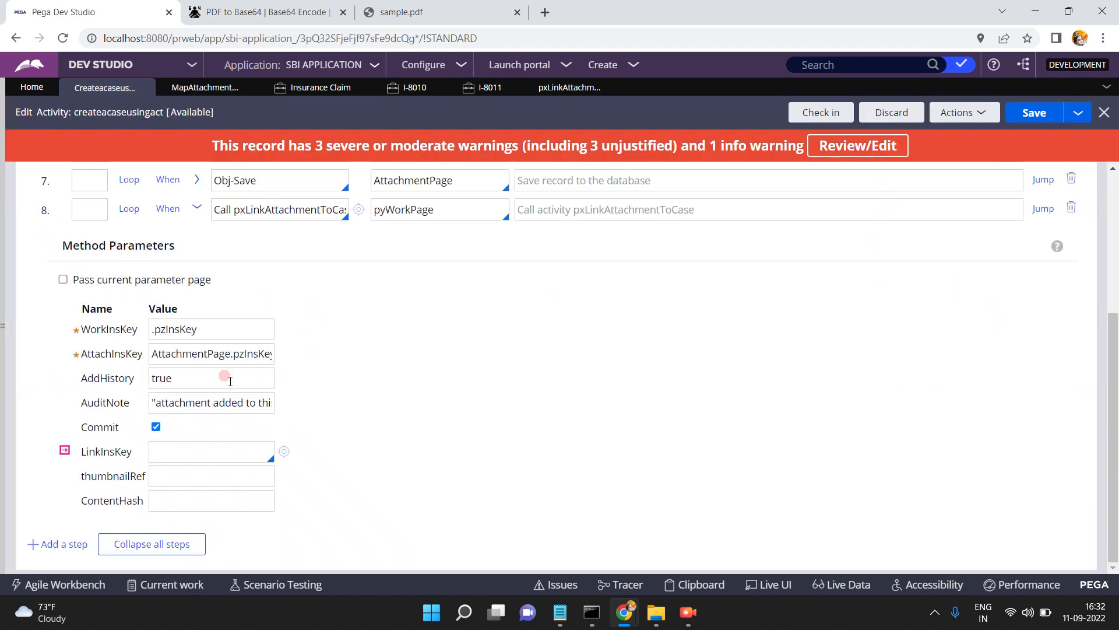
{"action": "left_click", "coordinate": [222, 401]}
{"action": "key", "text": "End"}
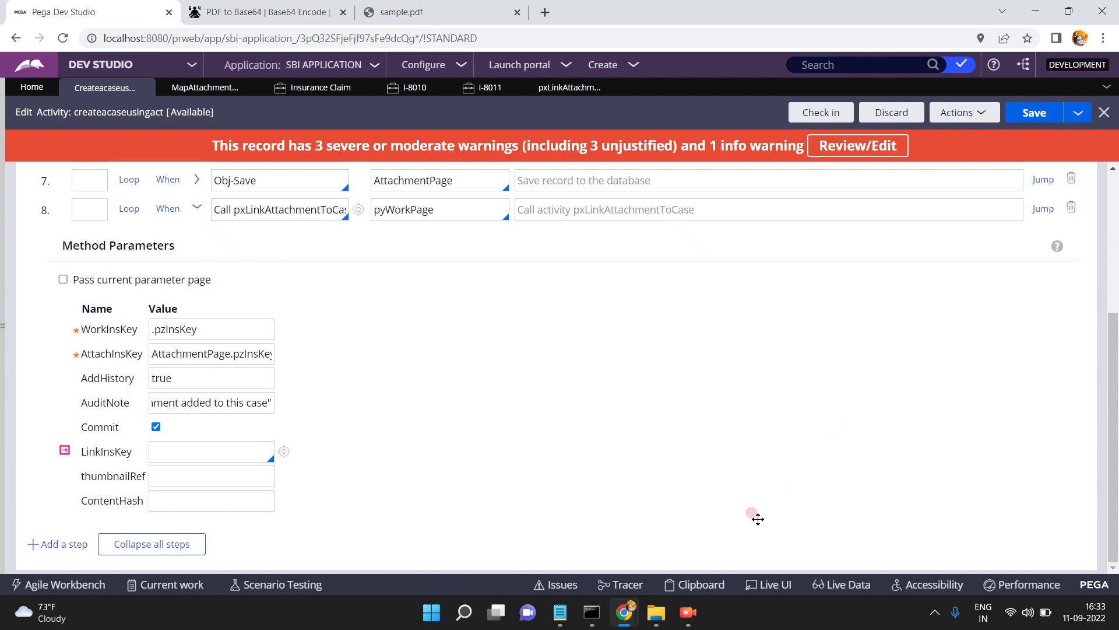
{"action": "left_click", "coordinate": [683, 623]}
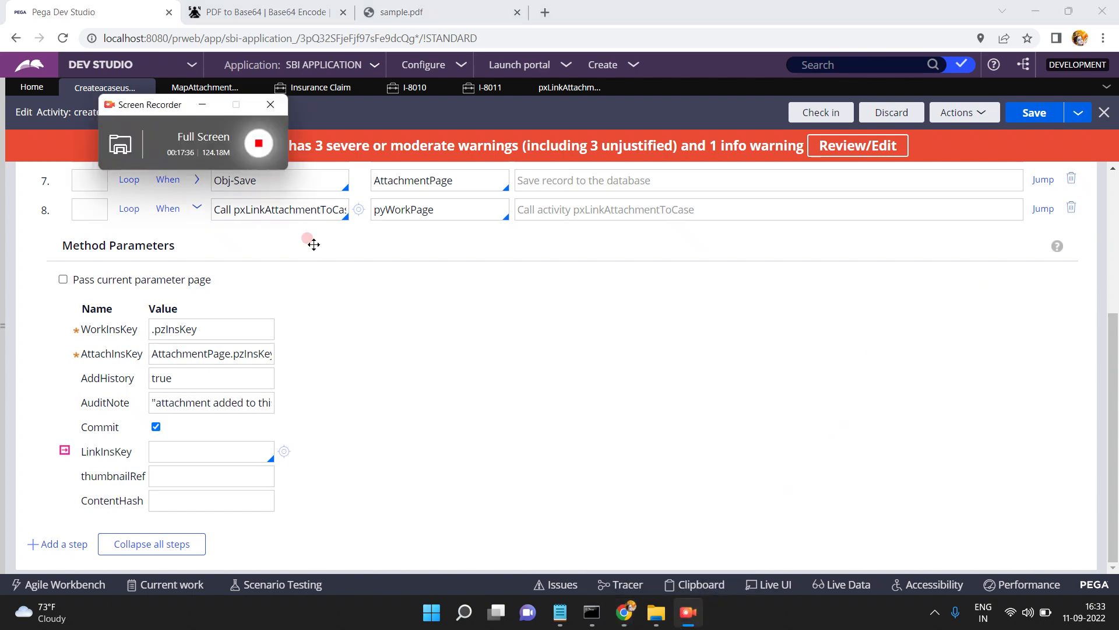